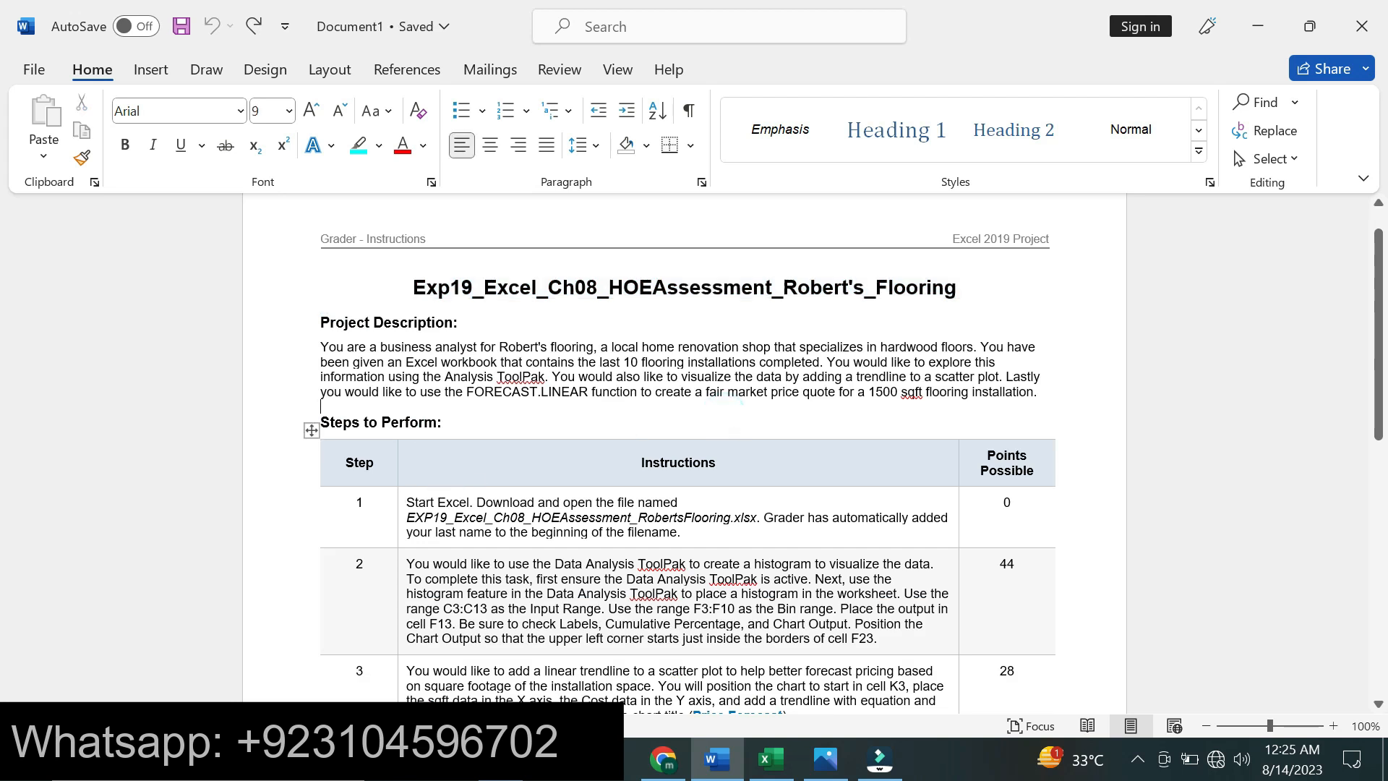
Set the step 1 instruction text in the table to 14 pt and highlight it in turquoise
triple_click(411, 502)
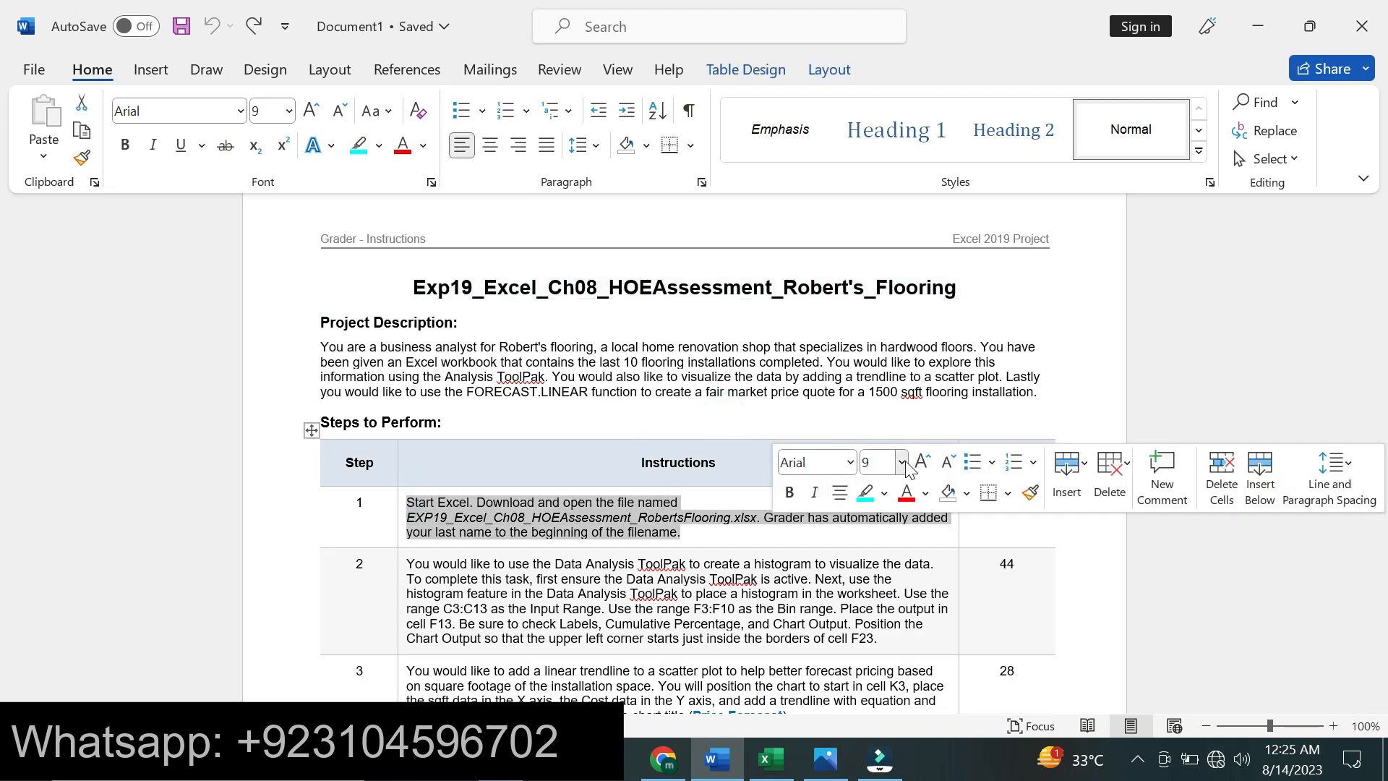
left_click(908, 467)
left_click(886, 162)
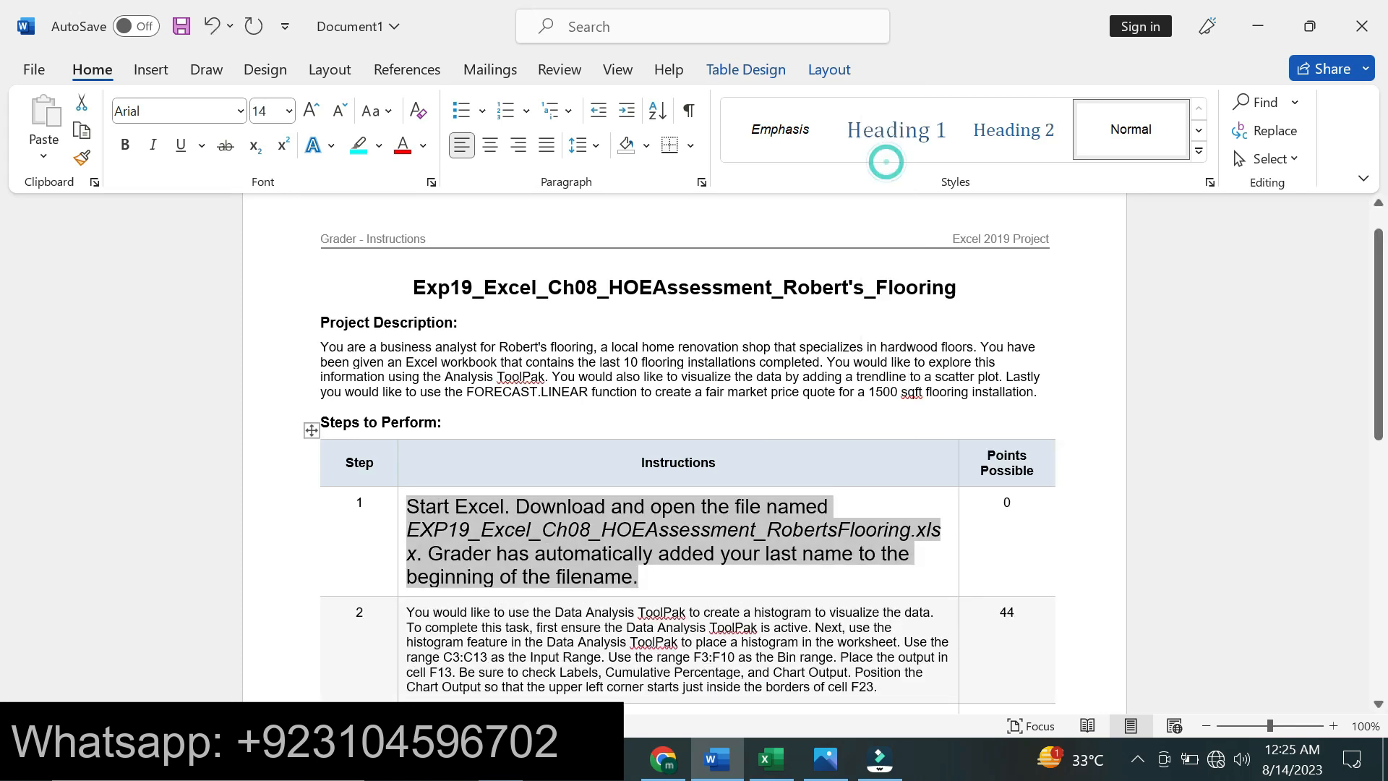
left_click(850, 482)
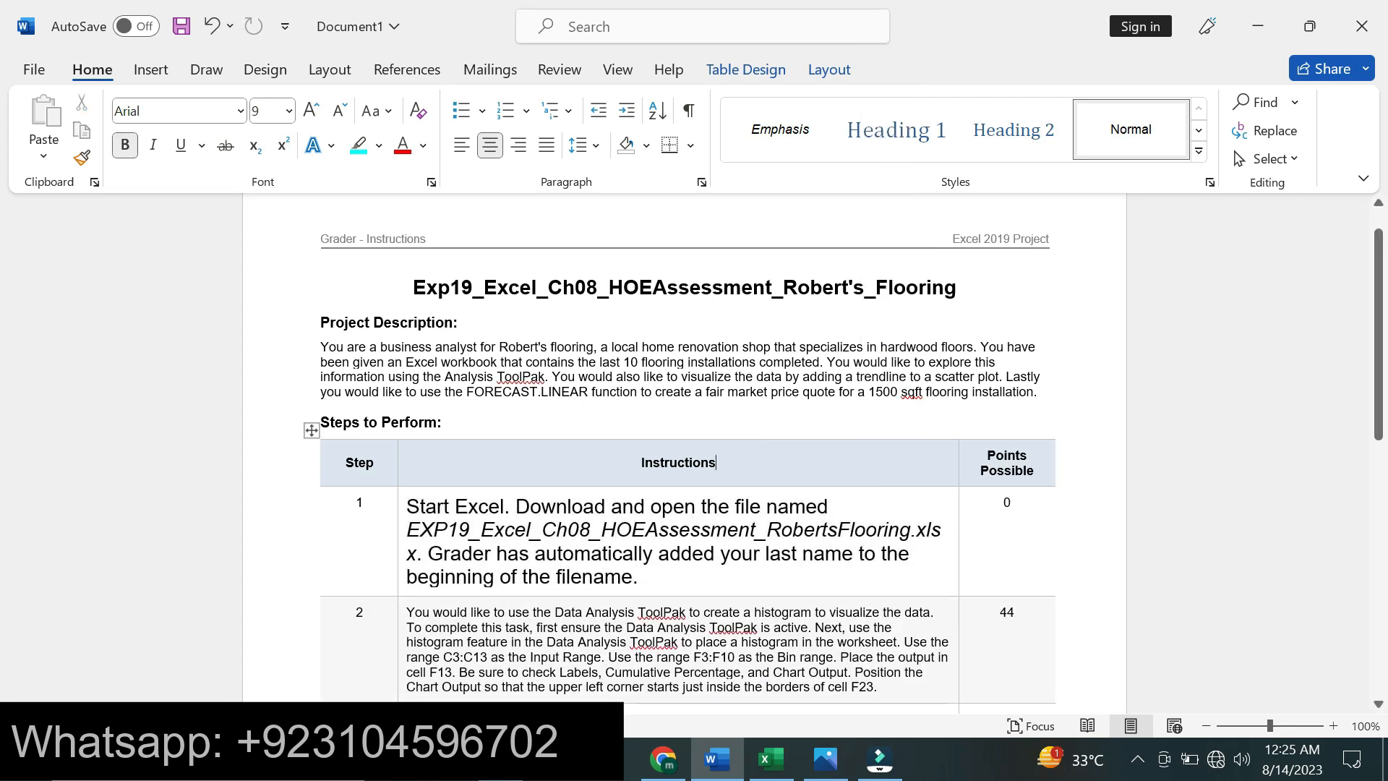
triple_click(425, 506)
left_click(816, 548)
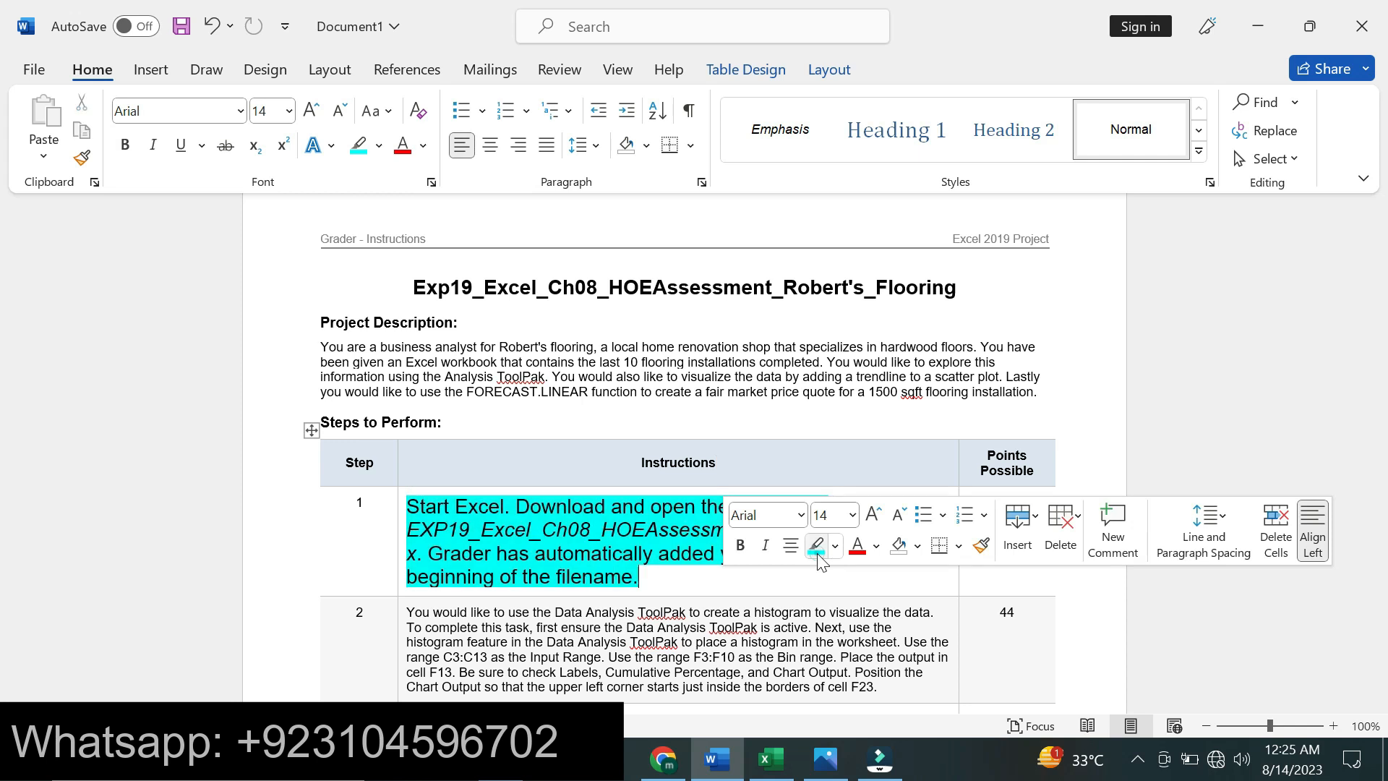
left_click_drag(612, 506, 418, 554)
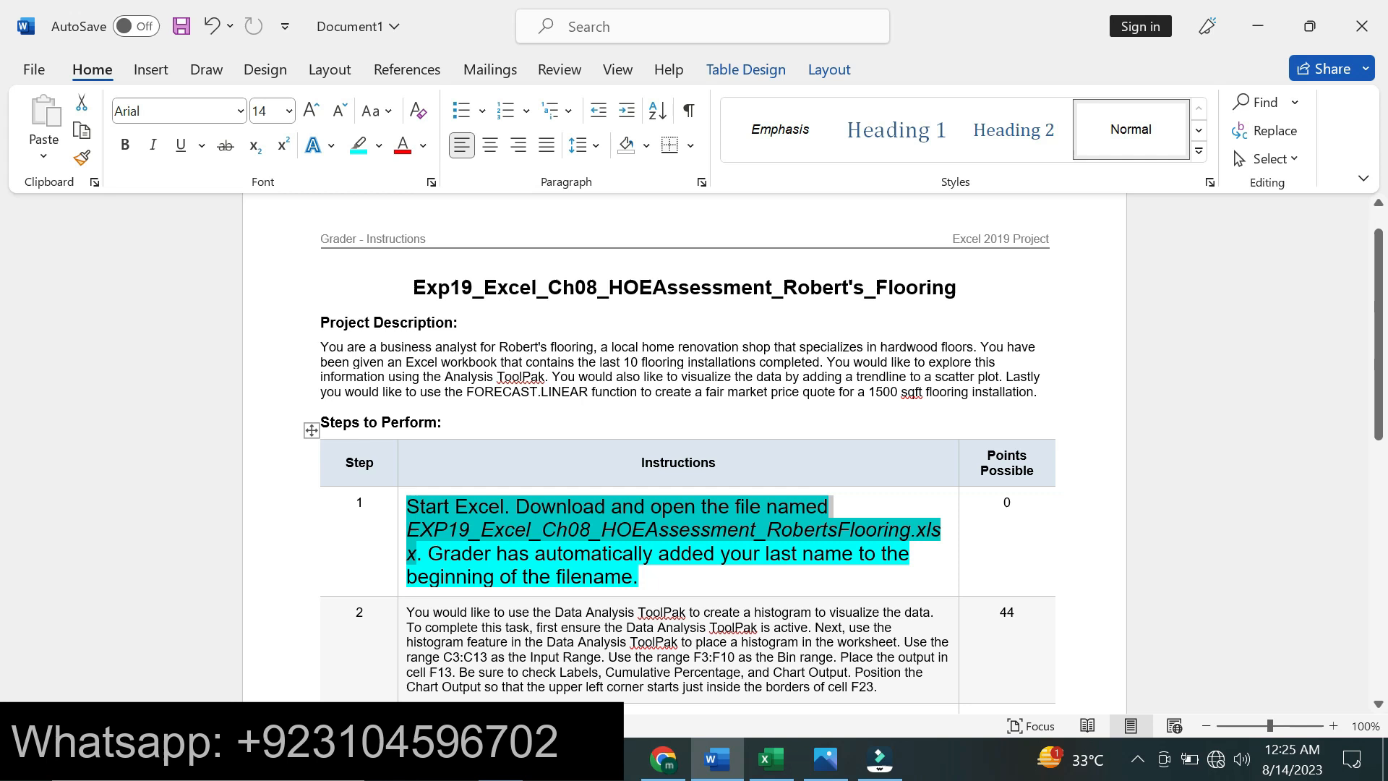
Check the open RobertsFlooring workbook in Excel, then return to Word and undo the highlight and font size change on step 1
left_click(771, 758)
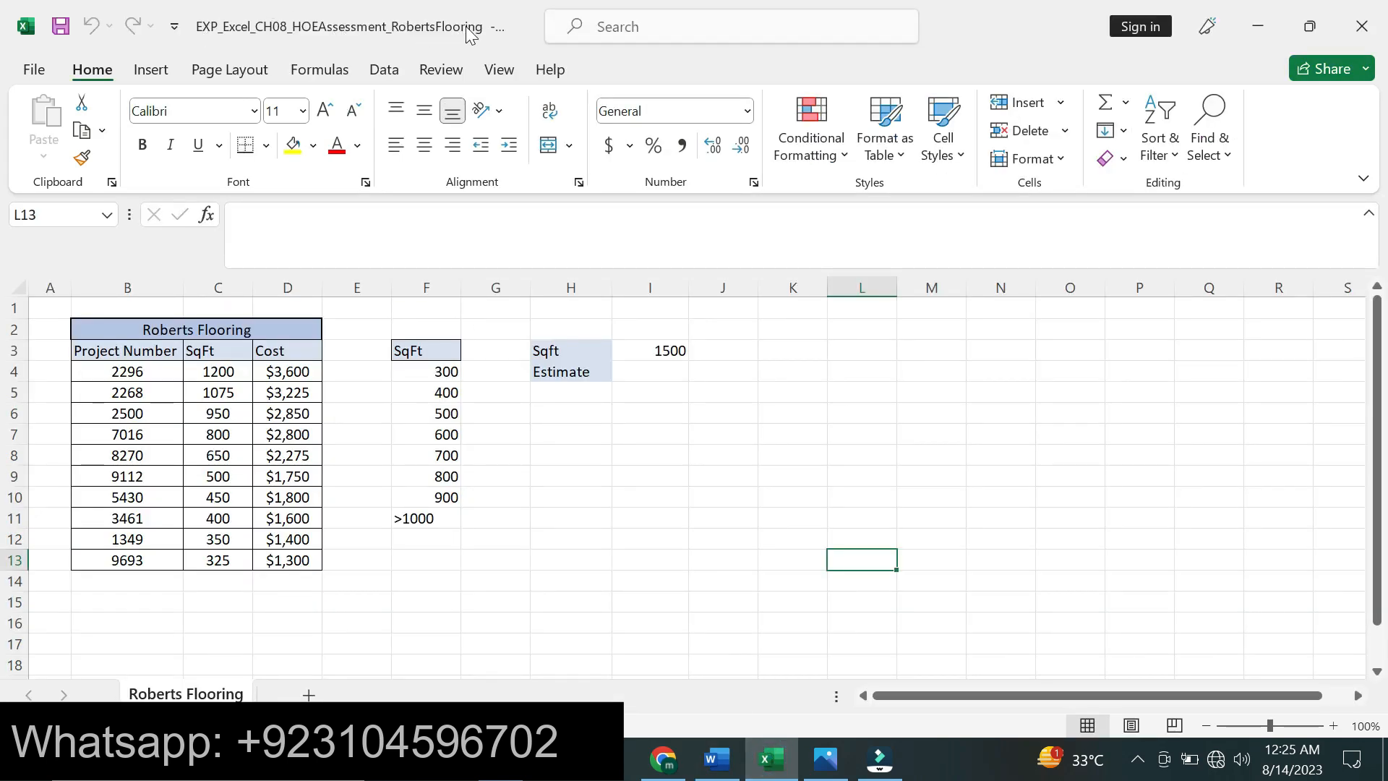
left_click(717, 760)
key("ctrl+z")
key("ctrl+z")
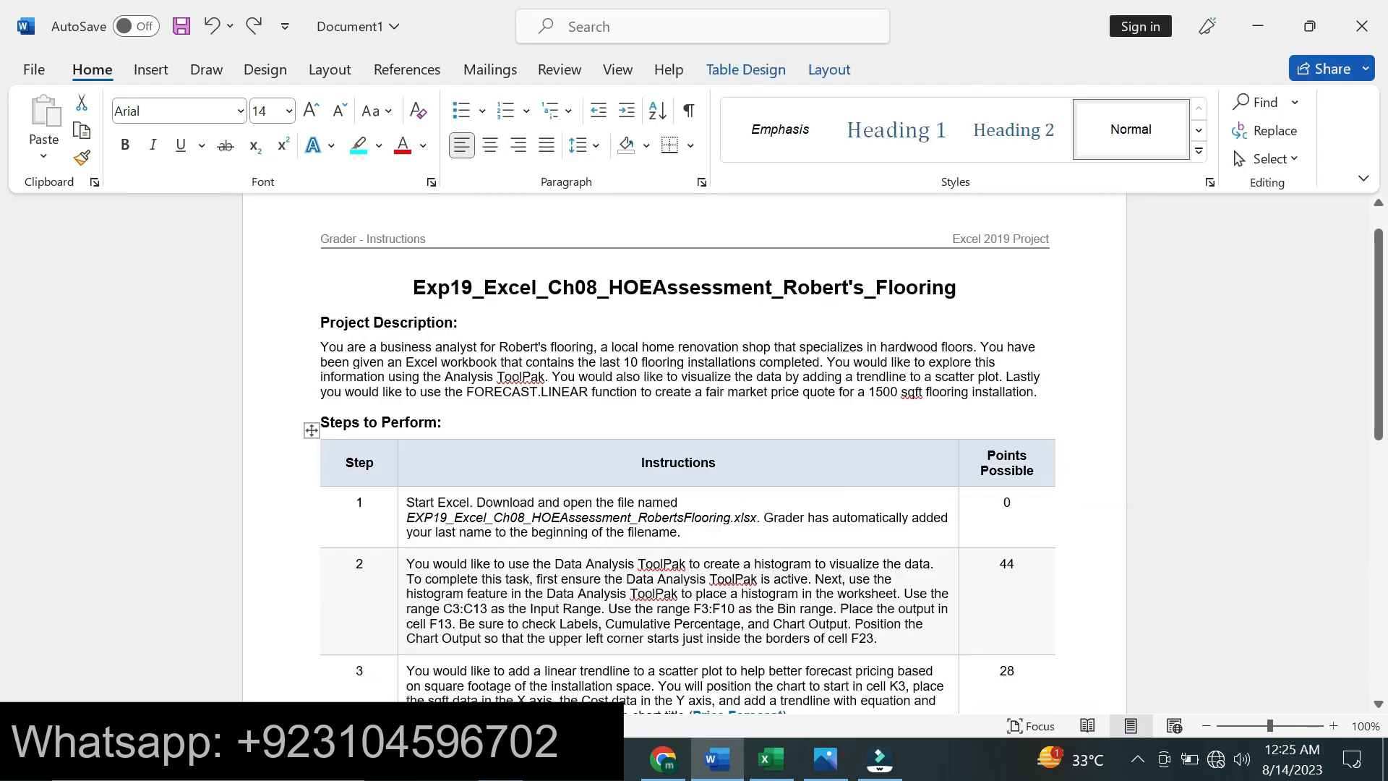
Set the step 2 instruction text in the table to 14 pt and highlight it in turquoise
left_click(661, 599)
left_click_drag(412, 562, 877, 638)
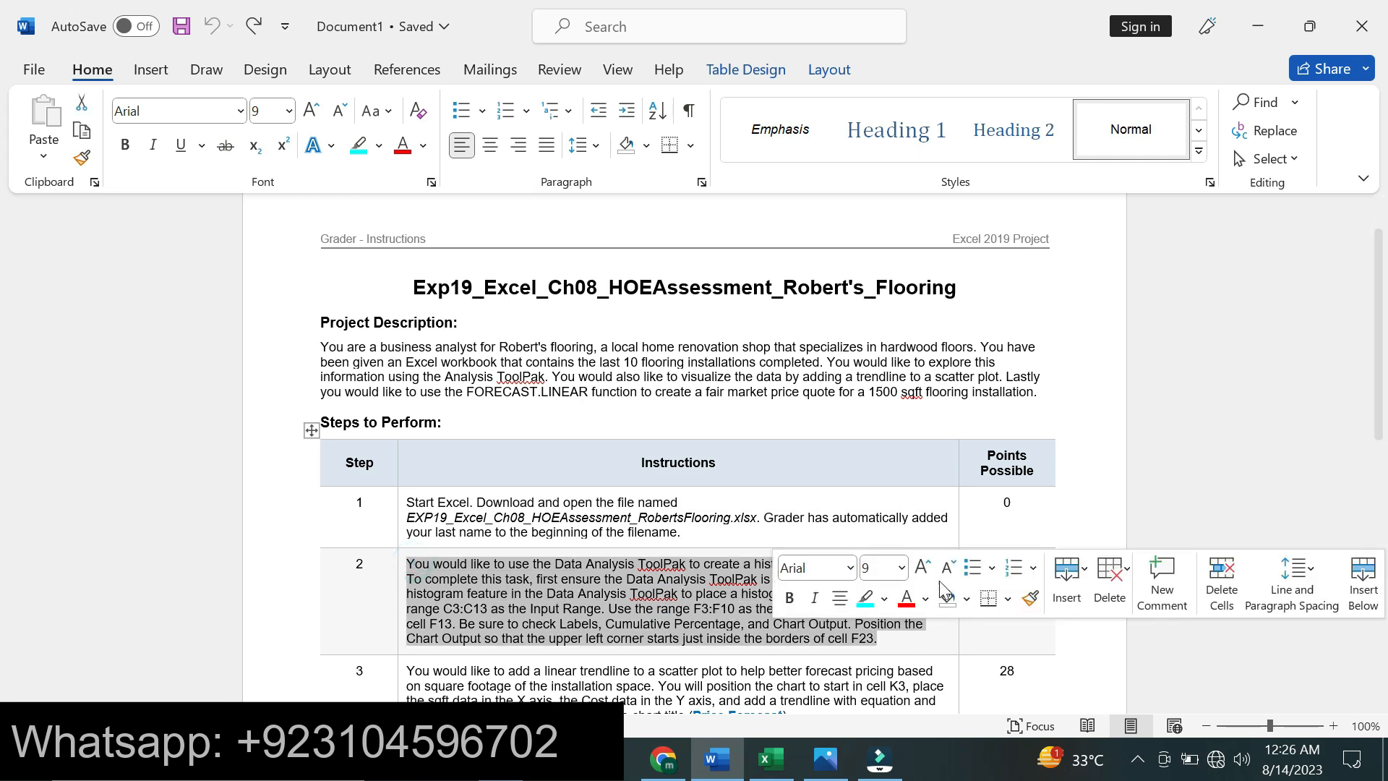
left_click(901, 567)
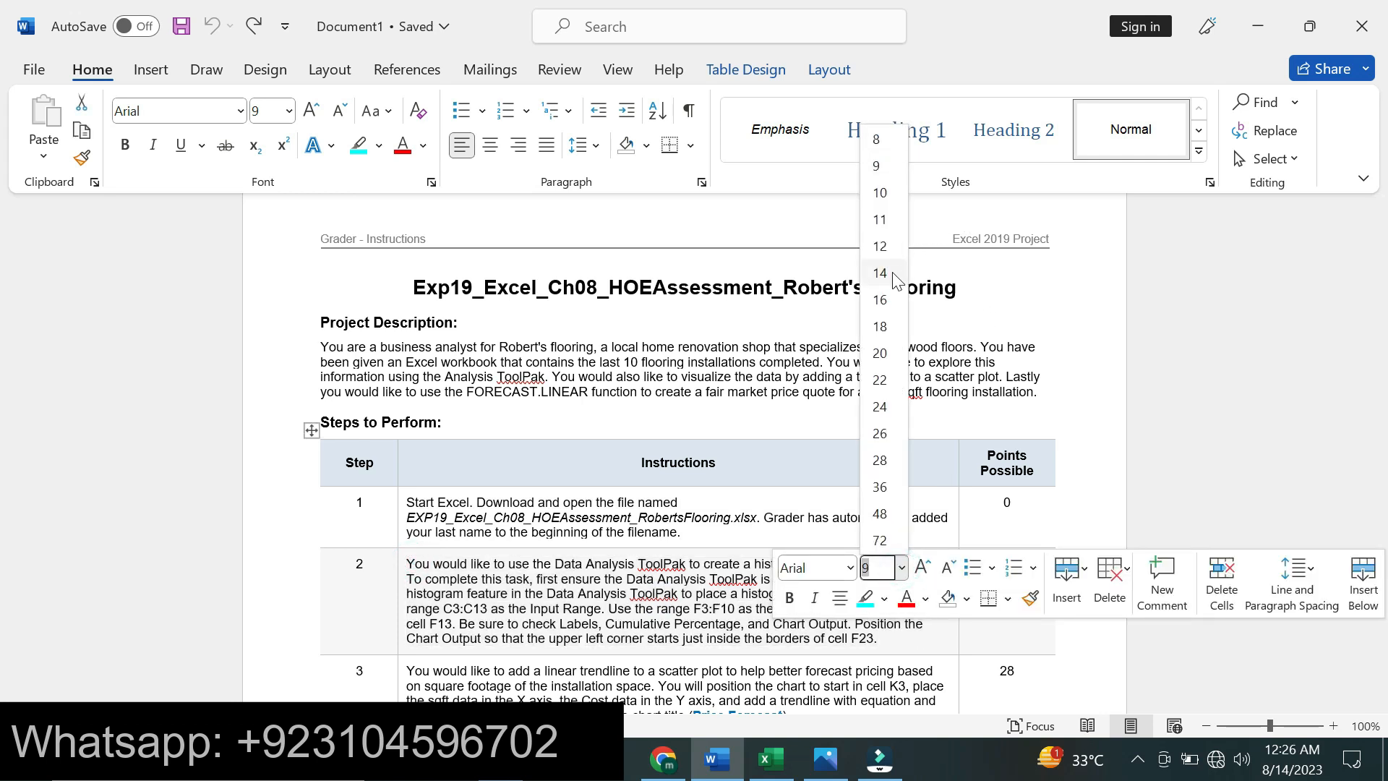
left_click(879, 273)
left_click(867, 606)
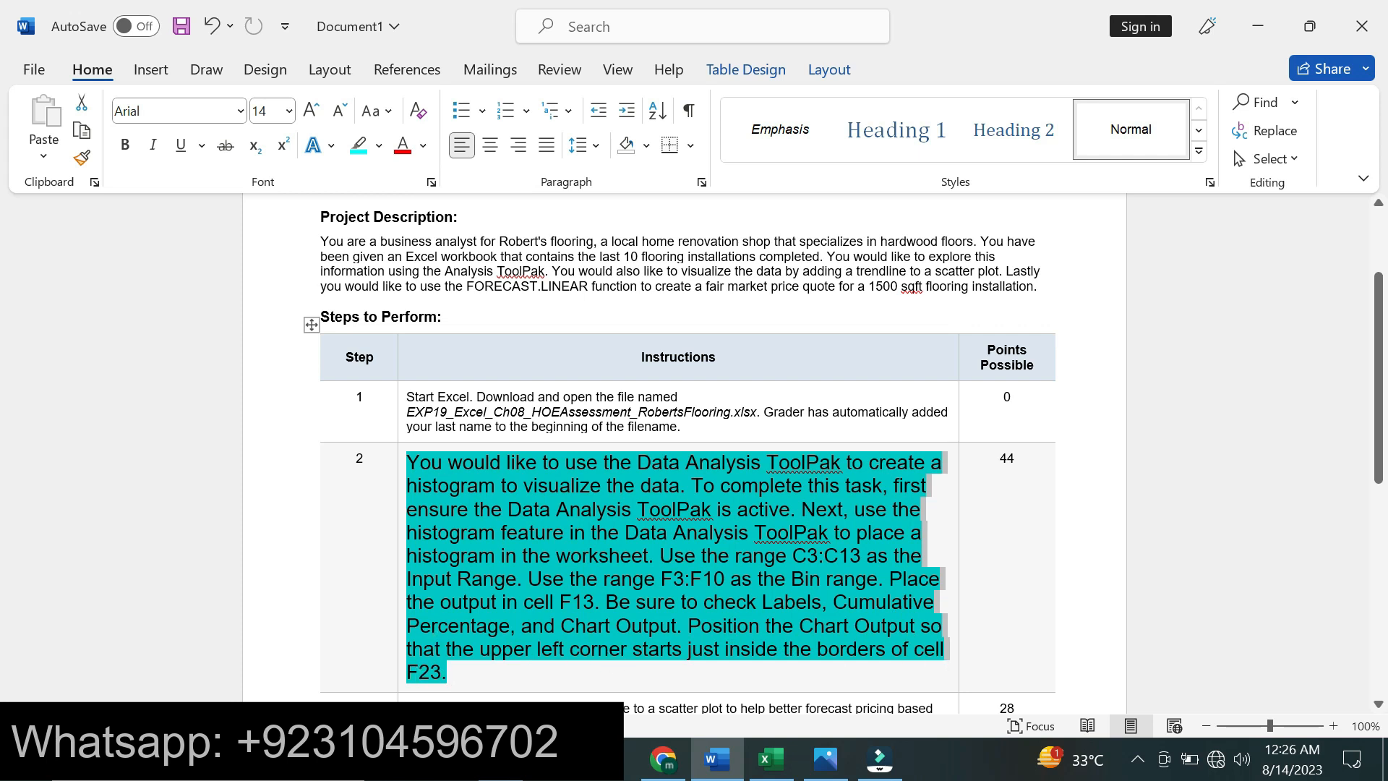
Switch to the RobertsFlooring workbook in Excel and start the Histogram tool from Data Analysis
left_click(768, 761)
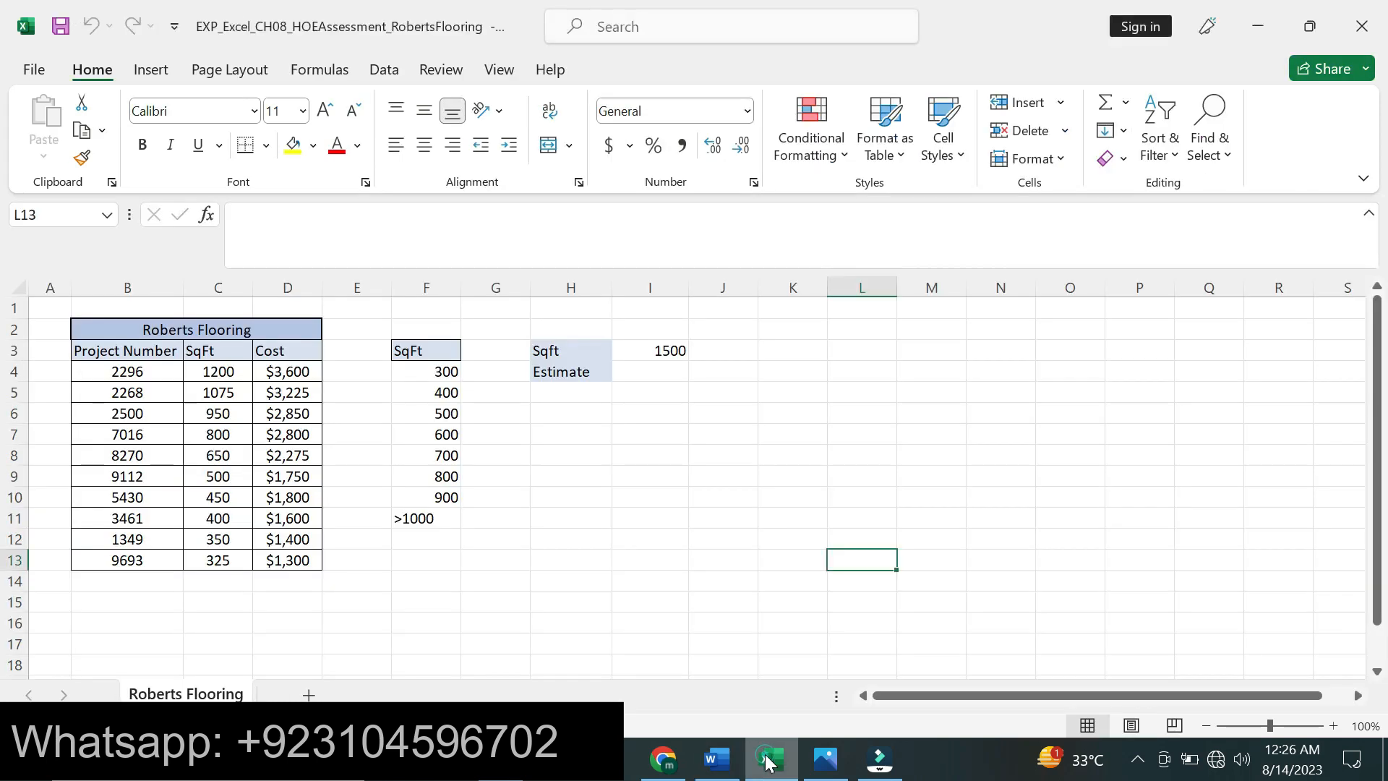
left_click(384, 70)
left_click(1270, 95)
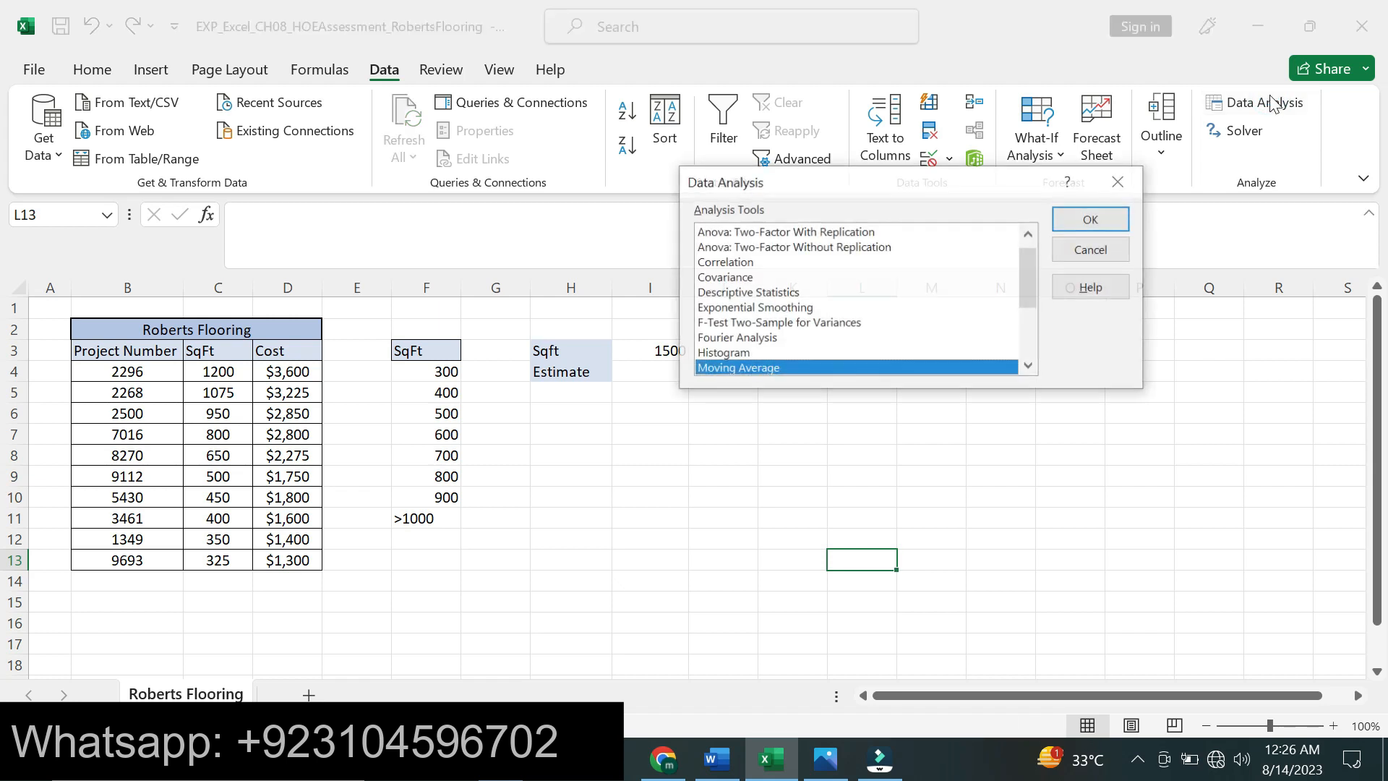
left_click(745, 353)
left_click(1091, 218)
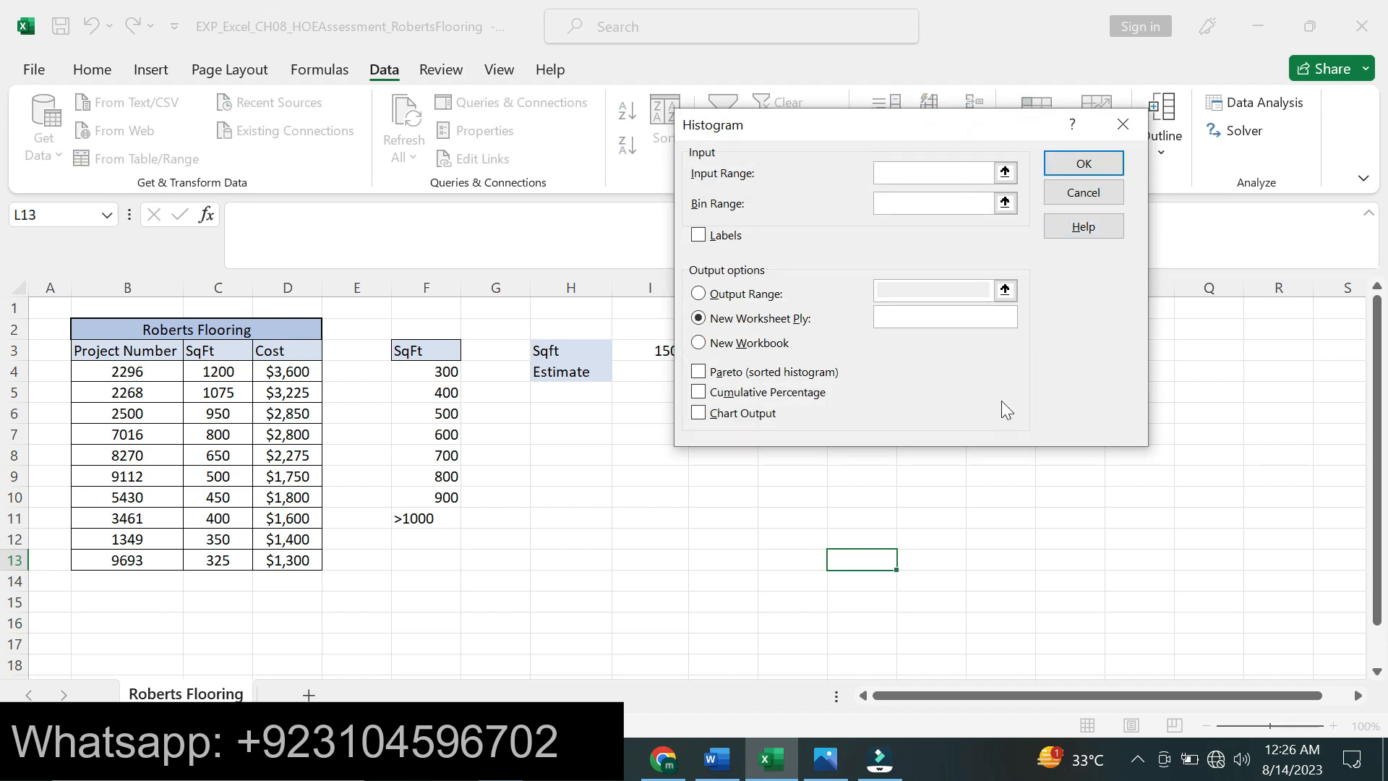
Check the required ranges in the Word instructions and set the histogram's input range to C3:C13 in Excel
left_click(717, 759)
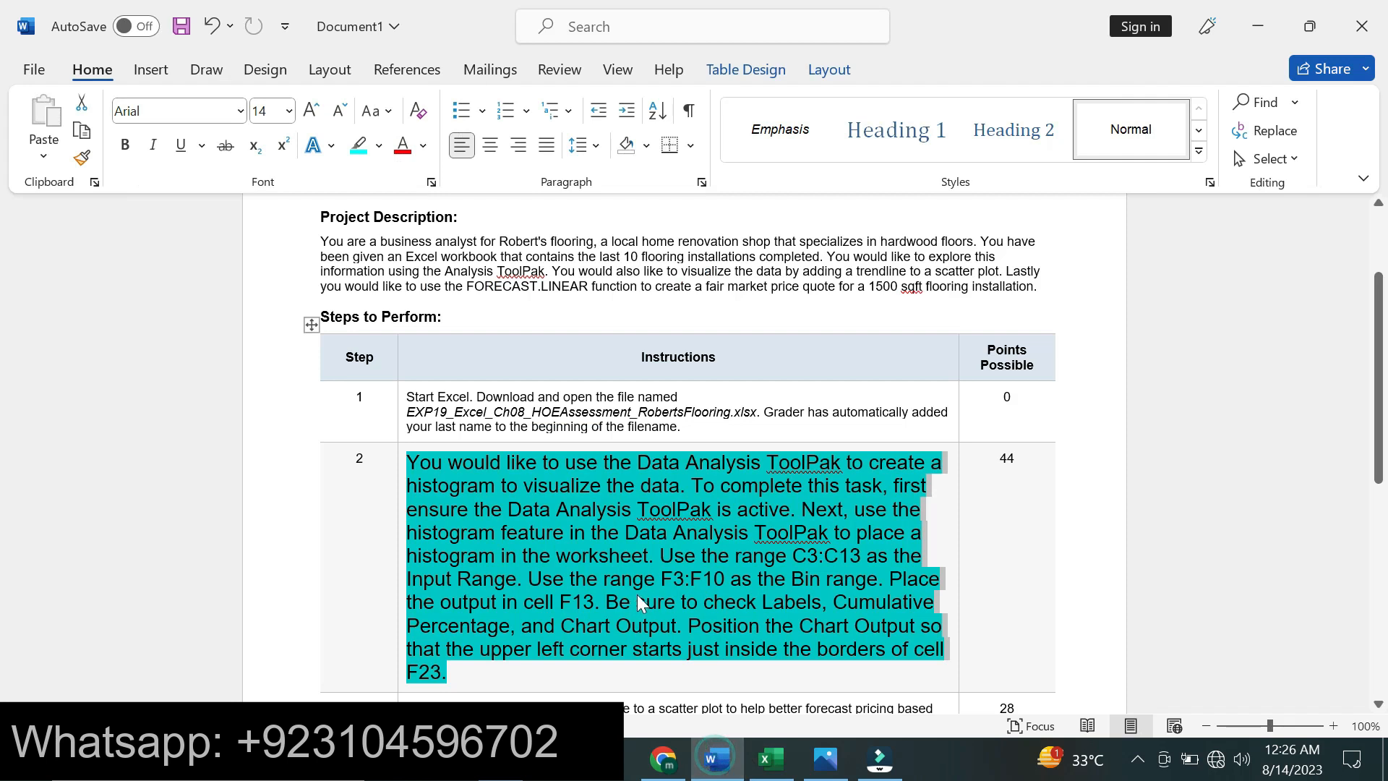
left_click(771, 759)
left_click(228, 370)
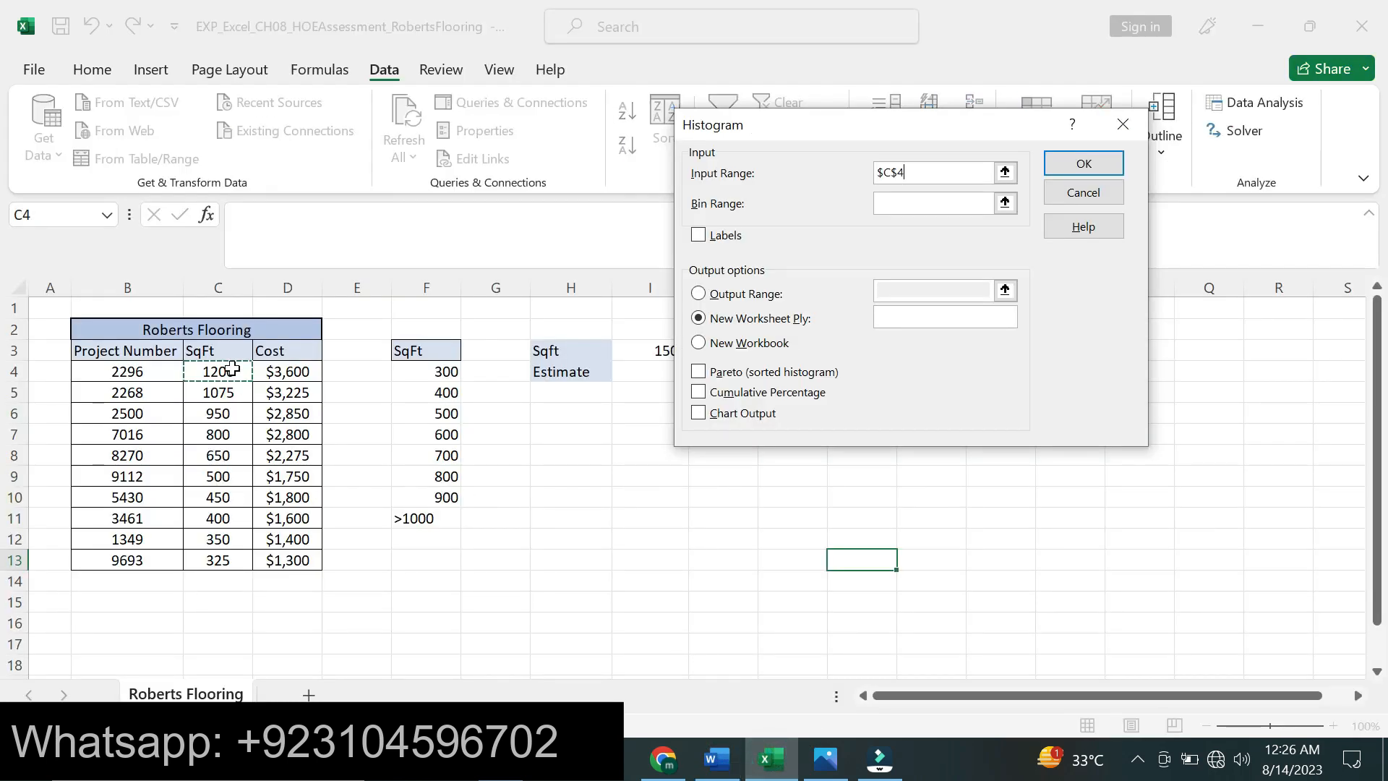
left_click_drag(228, 354, 227, 561)
Recheck the Word instructions and set the histogram's bin range to F3:F10 in Excel
left_click(921, 202)
left_click(717, 759)
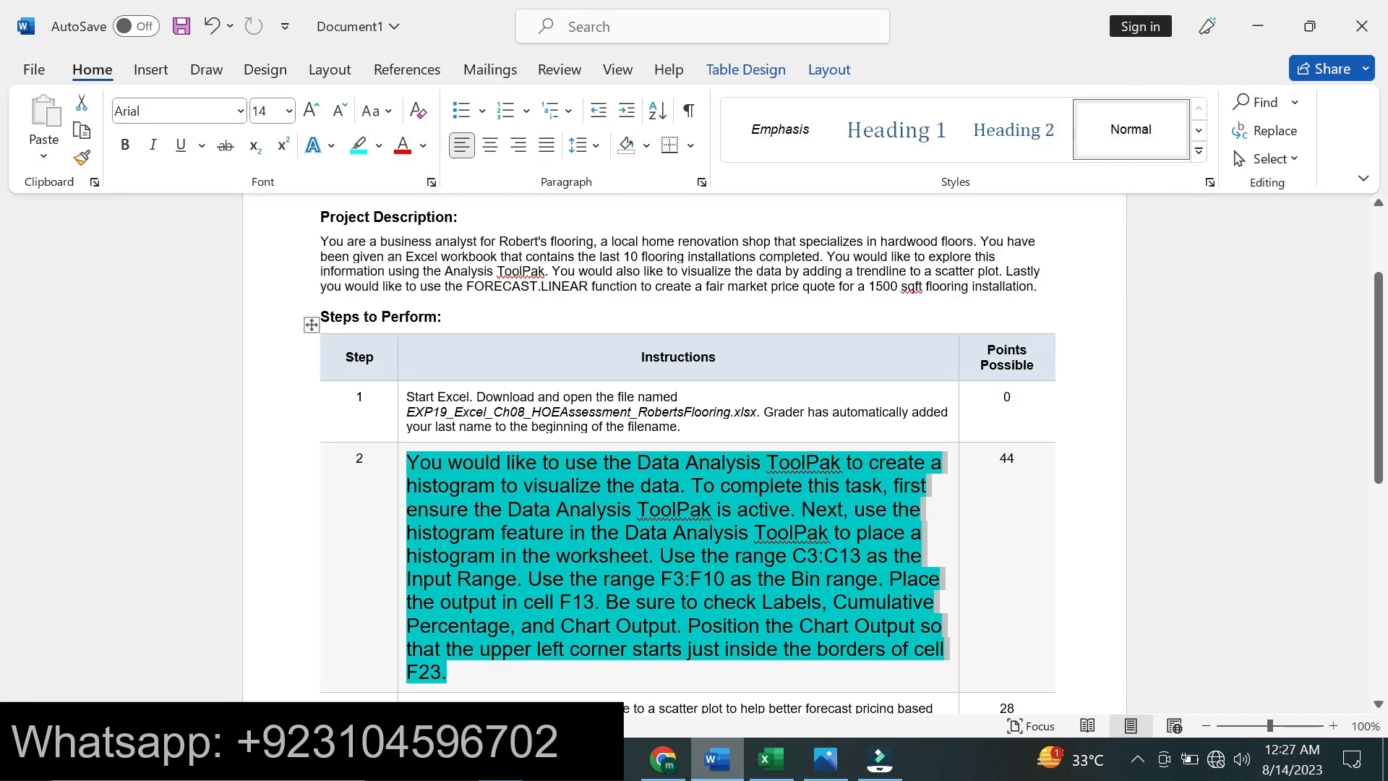
left_click(768, 759)
left_click(450, 373)
left_click_drag(450, 374, 445, 492)
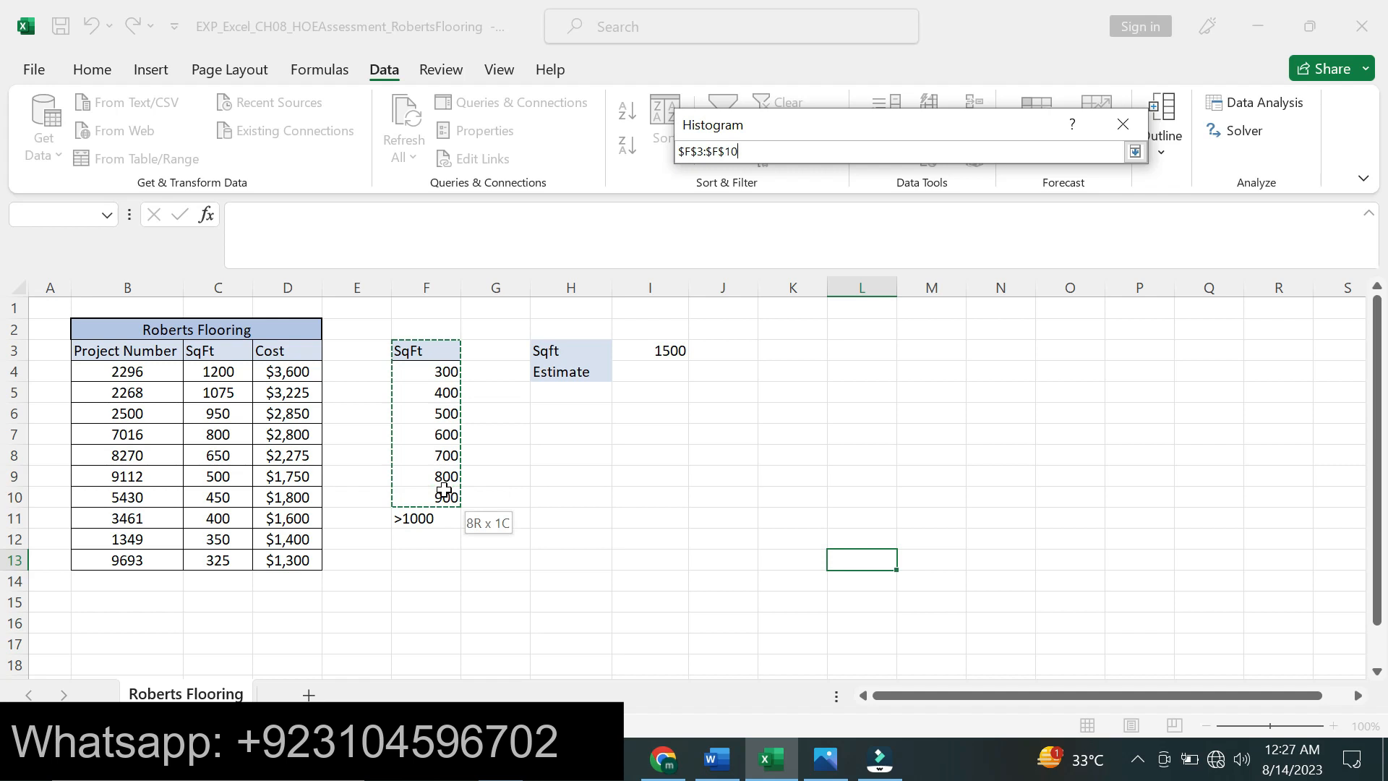
left_click_drag(444, 491, 445, 492)
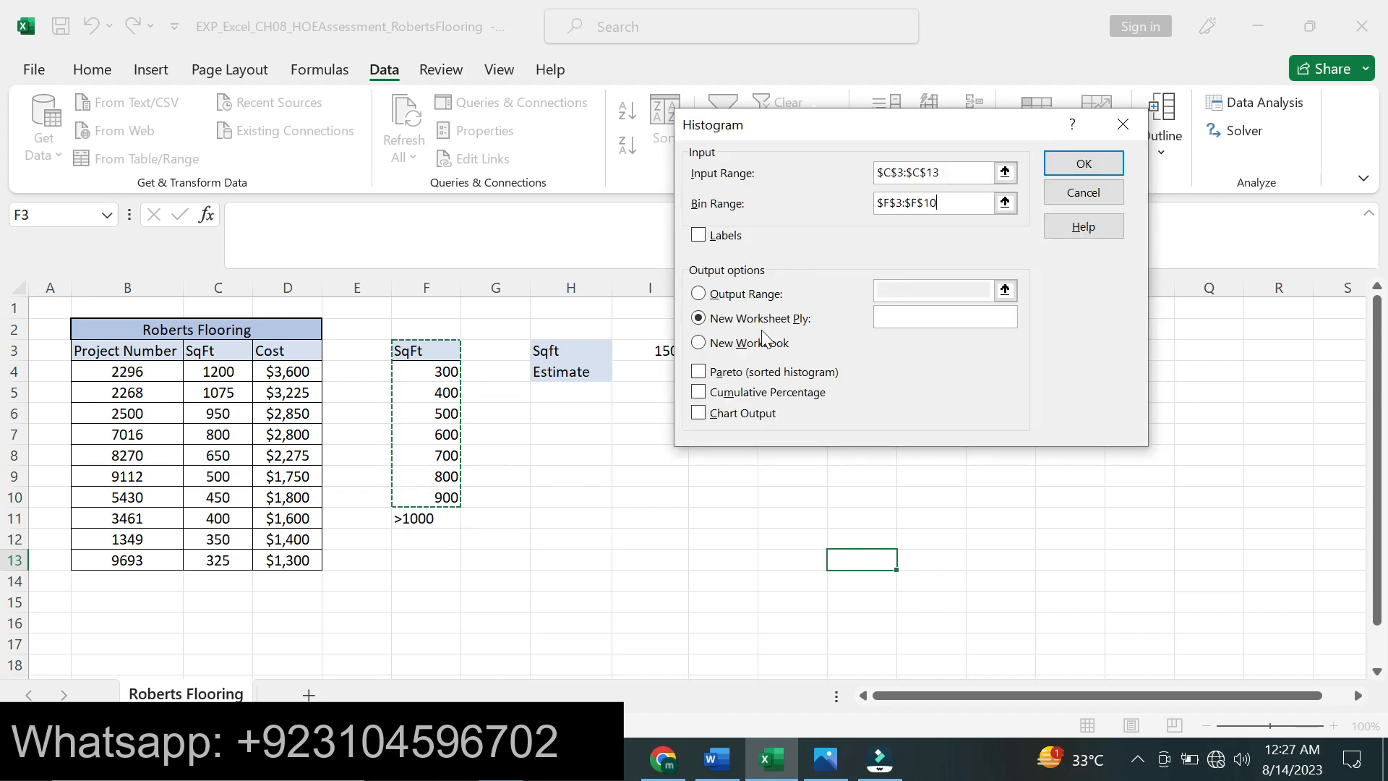
Enable Labels, Output Range, Chart Output and Cumulative Percentage for the histogram, checking the required options in Word
left_click(698, 235)
left_click(699, 294)
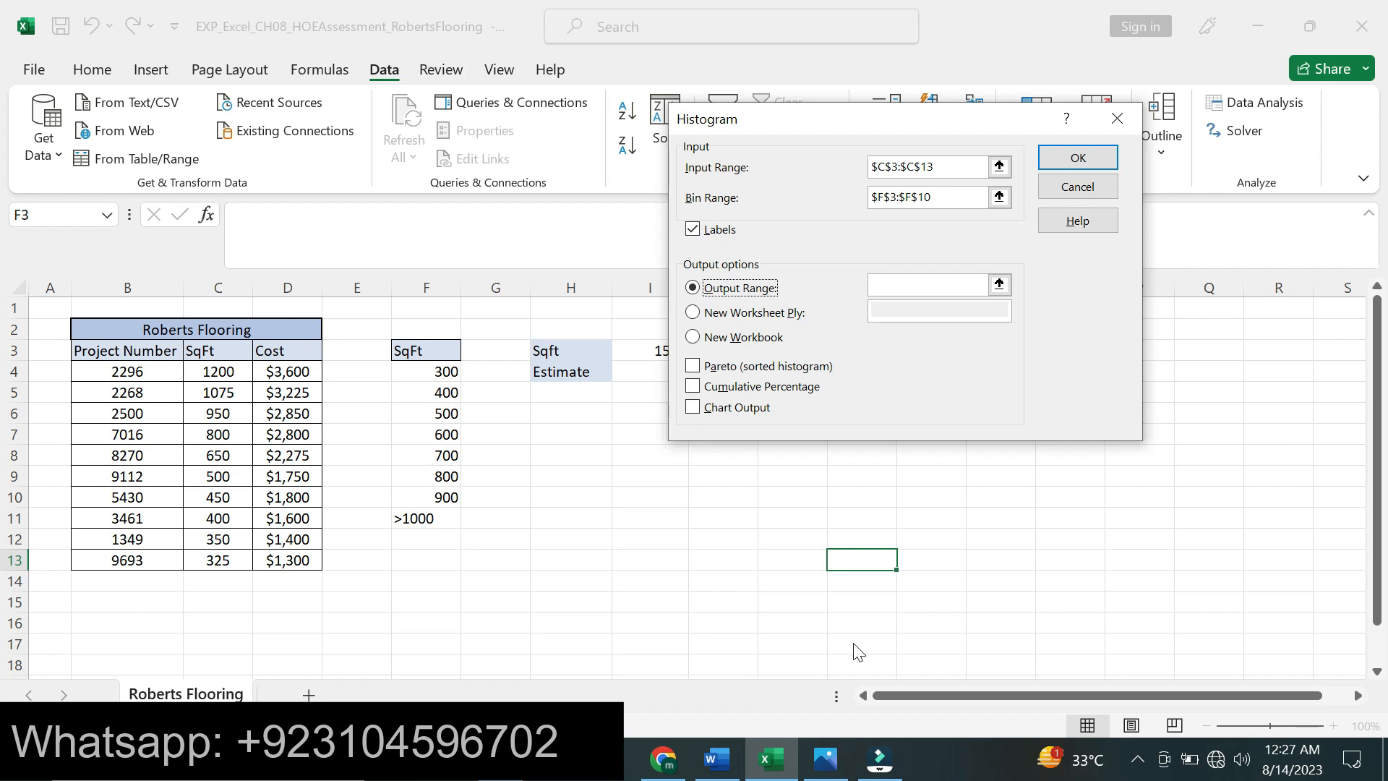
left_click(713, 761)
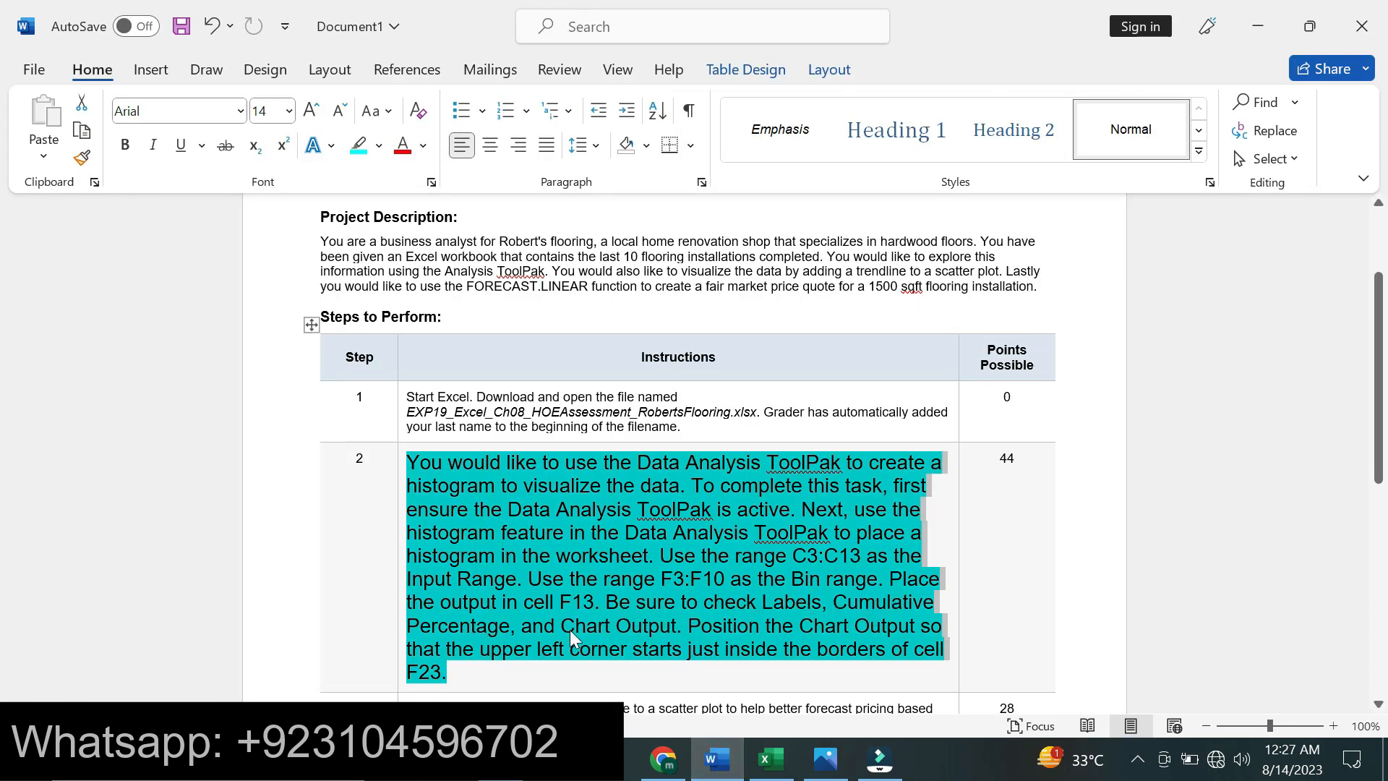
left_click(771, 759)
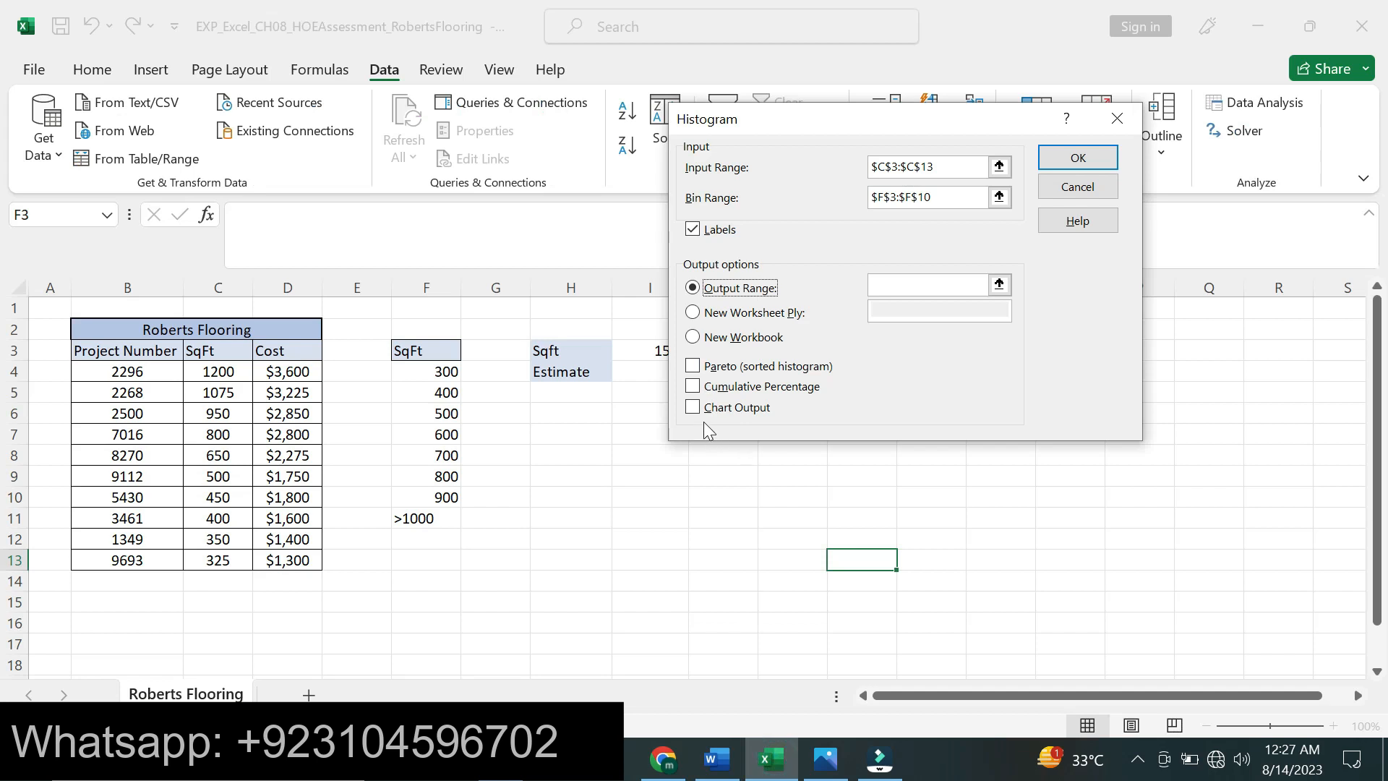
left_click(693, 409)
left_click(693, 387)
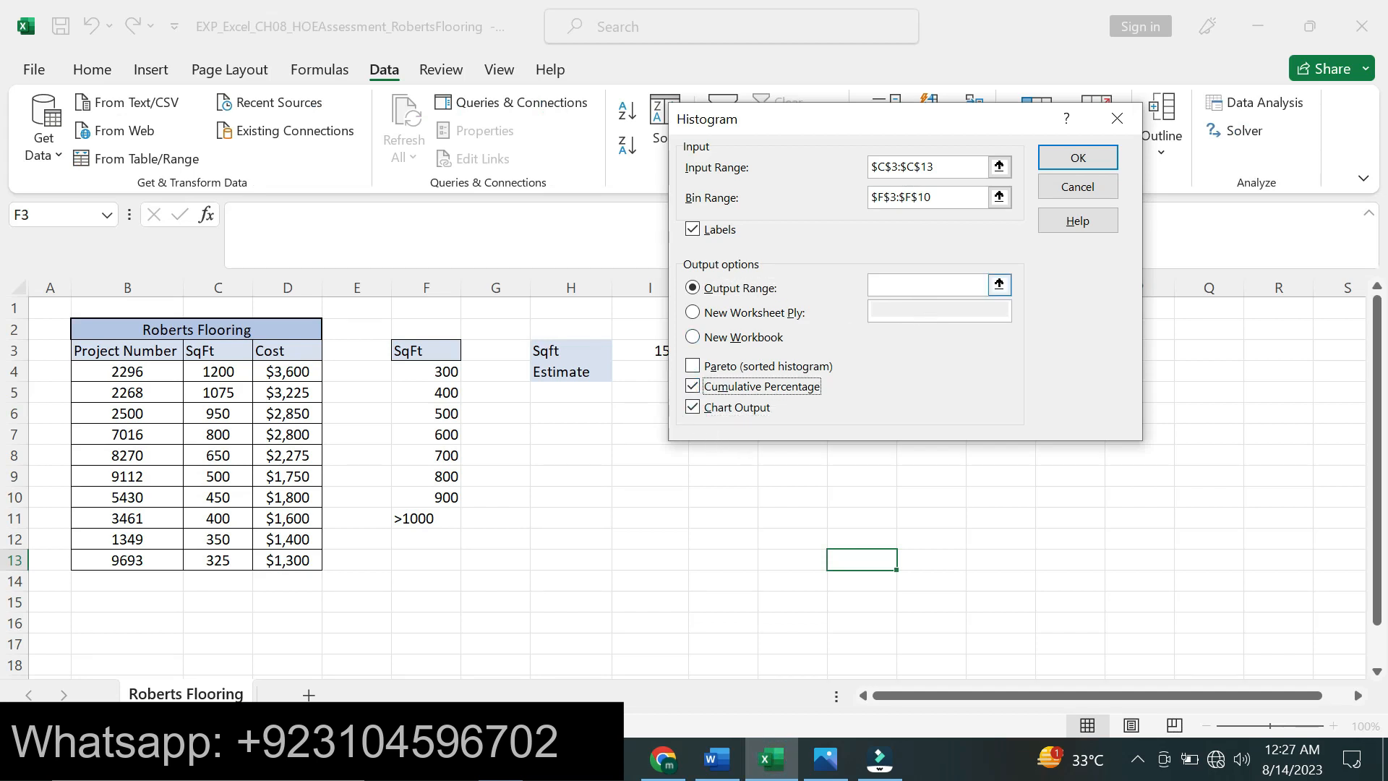
Set the histogram's output range to cell F13 as the Word instructions require, and generate the histogram
left_click(911, 286)
left_click(716, 759)
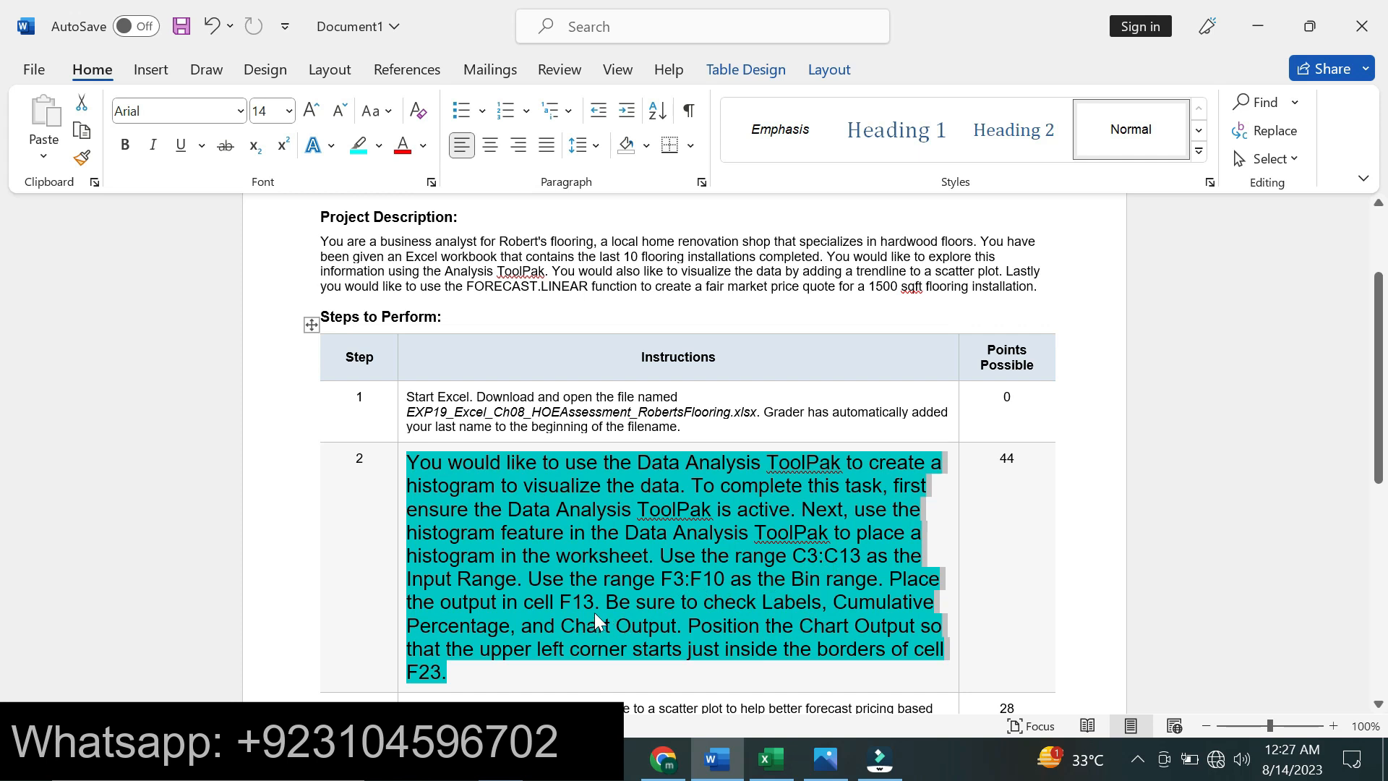
left_click(766, 748)
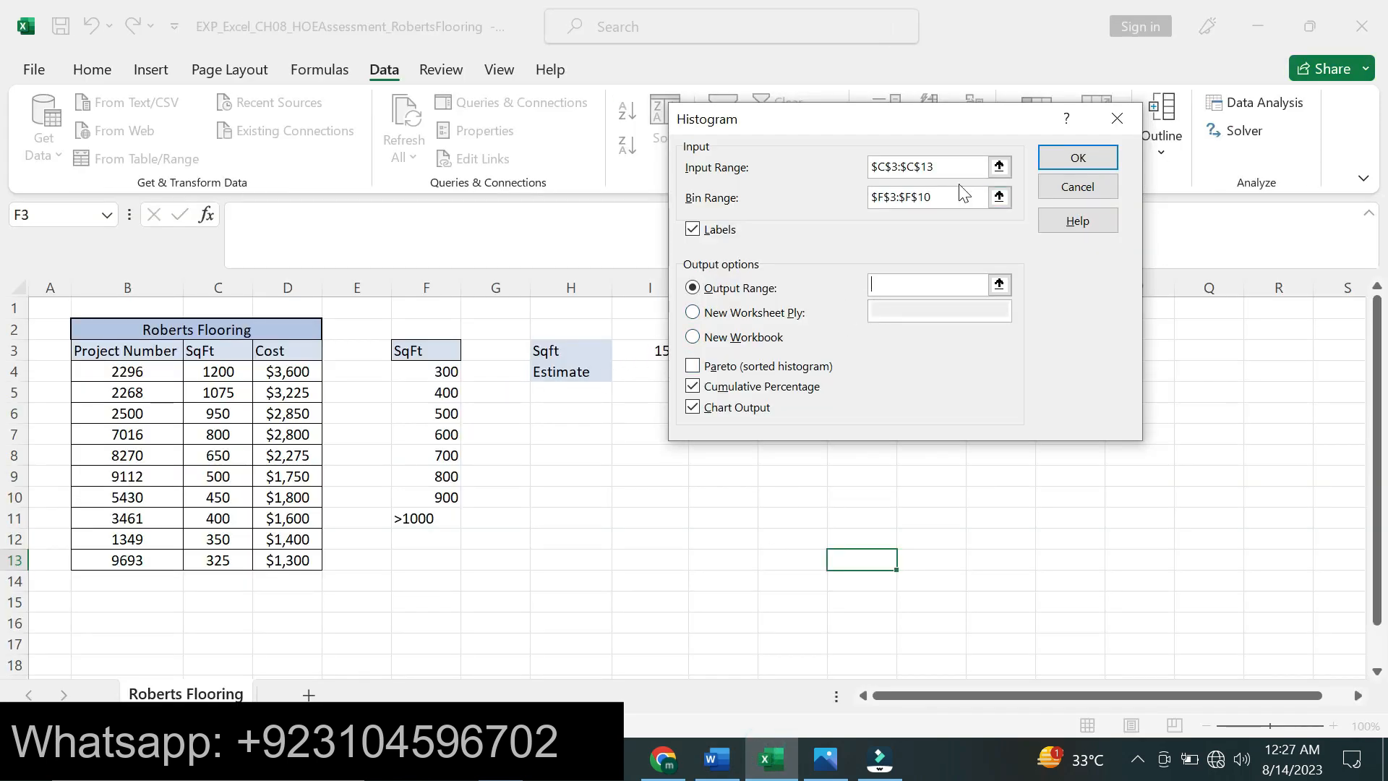
left_click_drag(926, 121, 1046, 103)
left_click(436, 556)
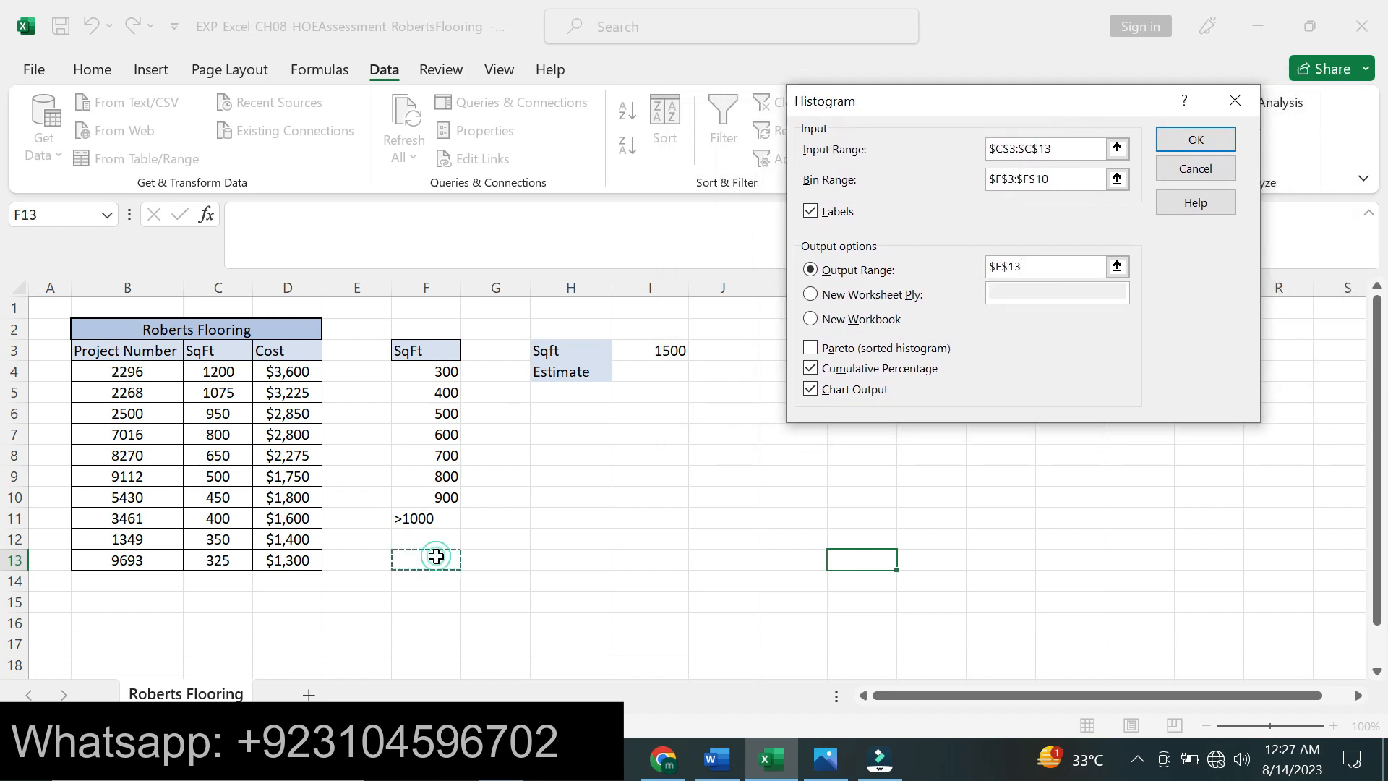
left_click(1185, 139)
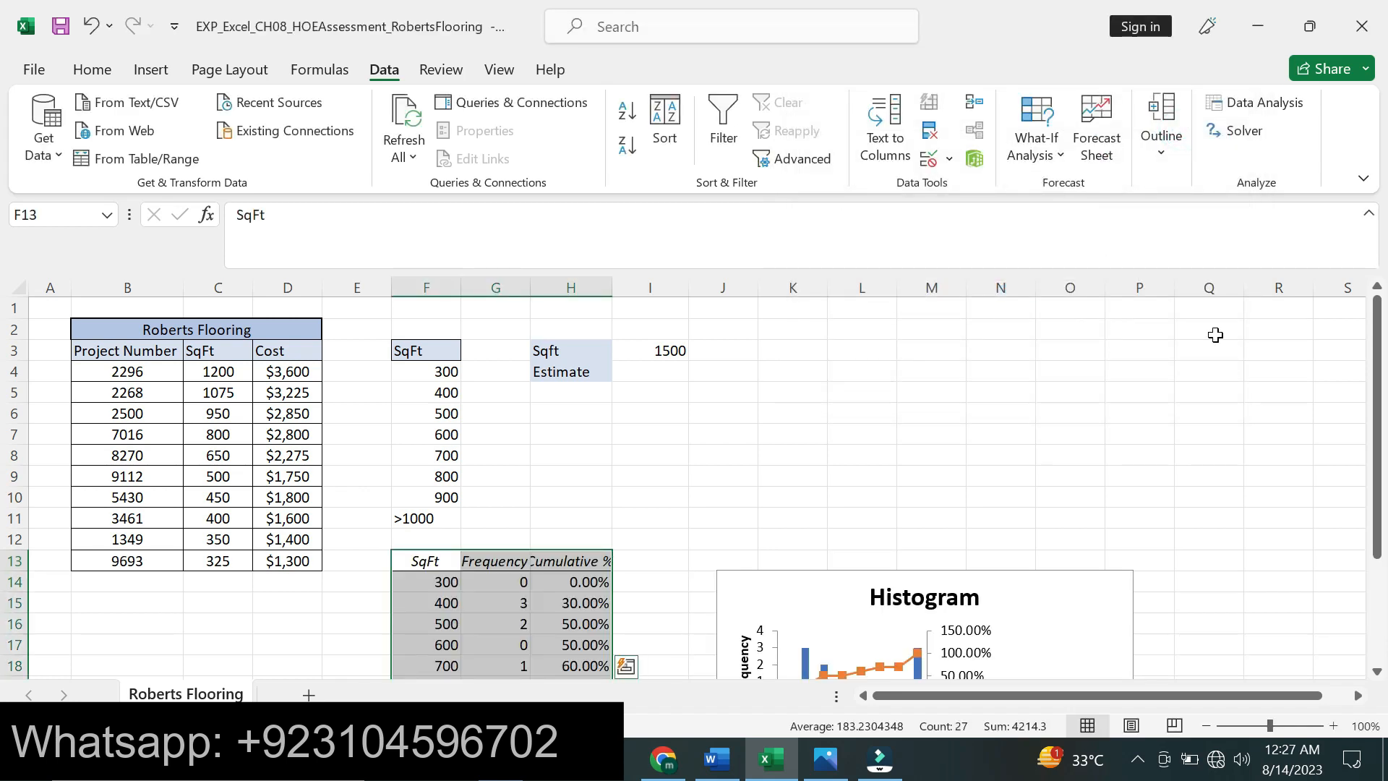
Check the chart placement instruction in Word and move the histogram chart in Excel so its upper-left corner sits just inside cell F23
left_click_drag(1376, 368, 1376, 482)
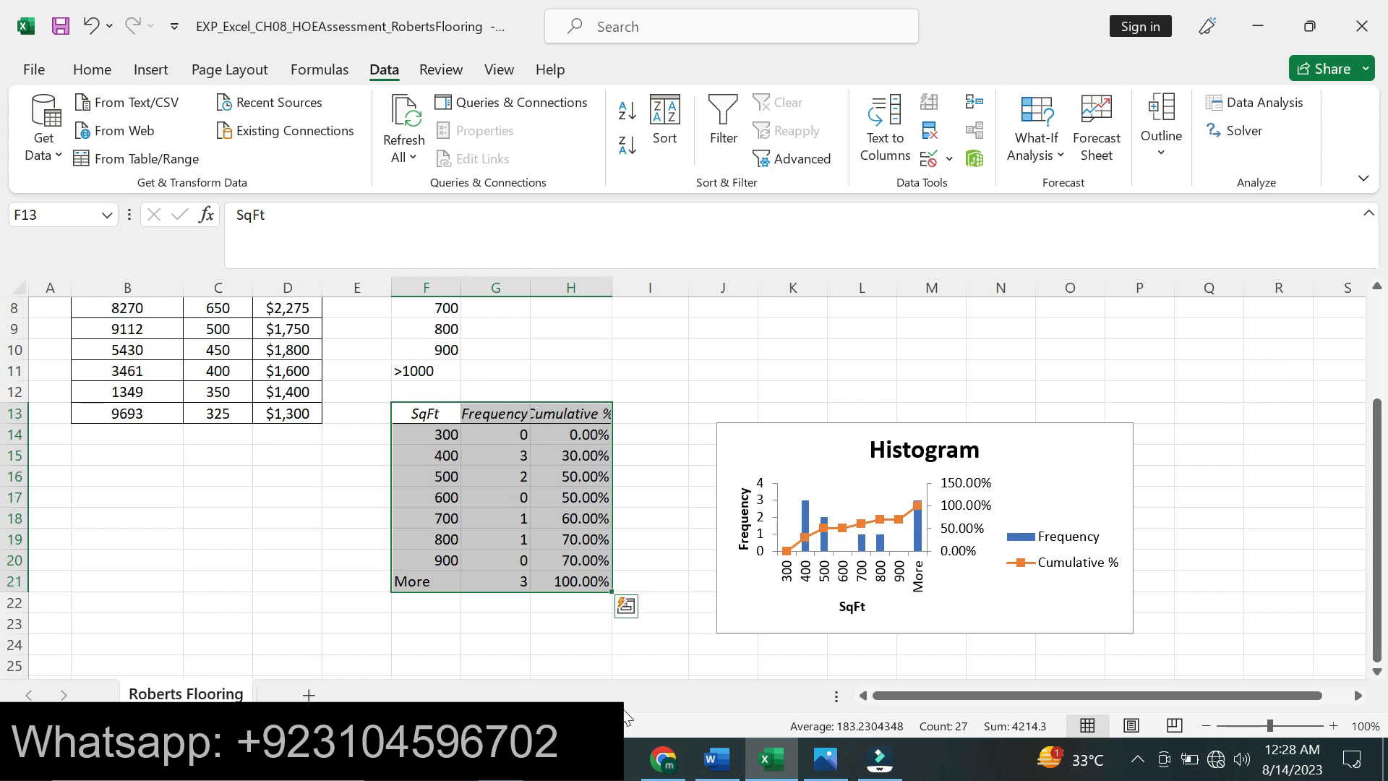
left_click(717, 759)
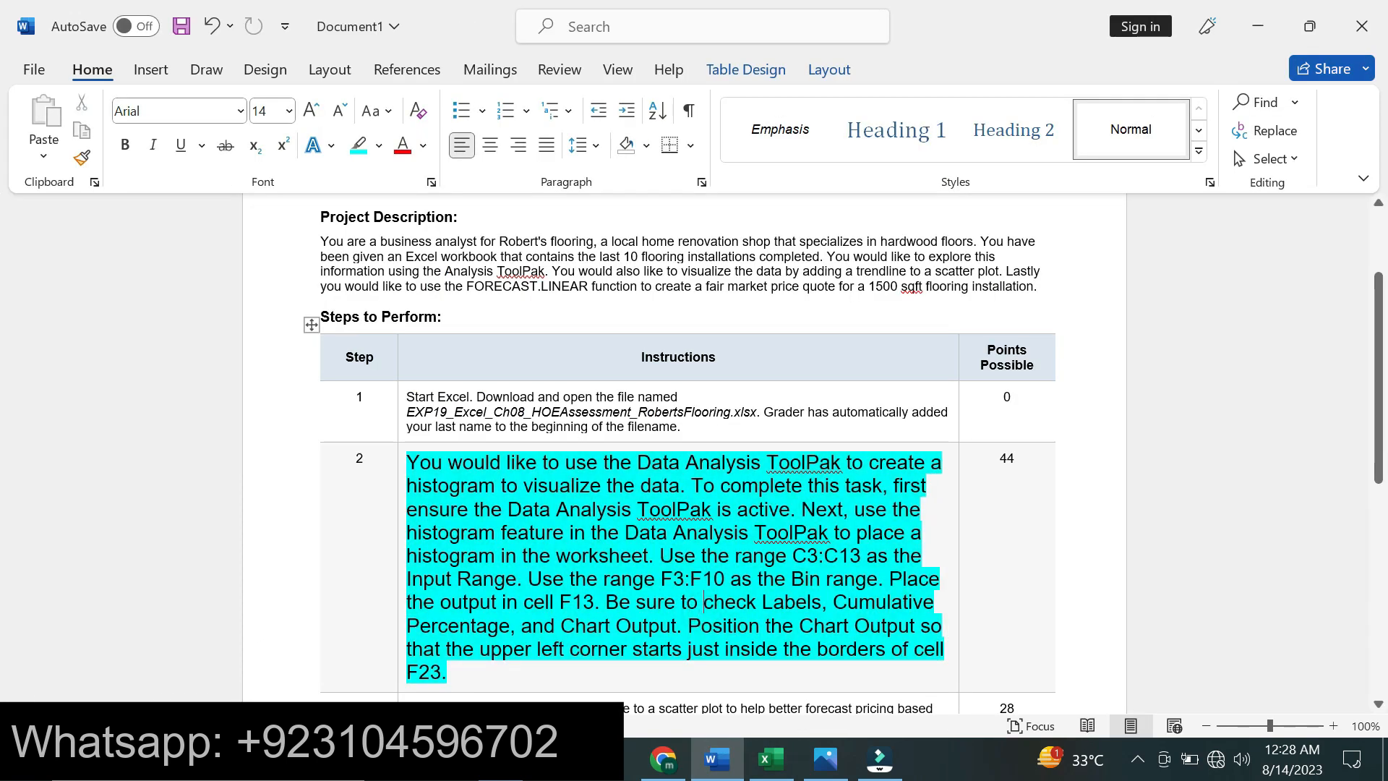
left_click_drag(688, 626, 448, 673)
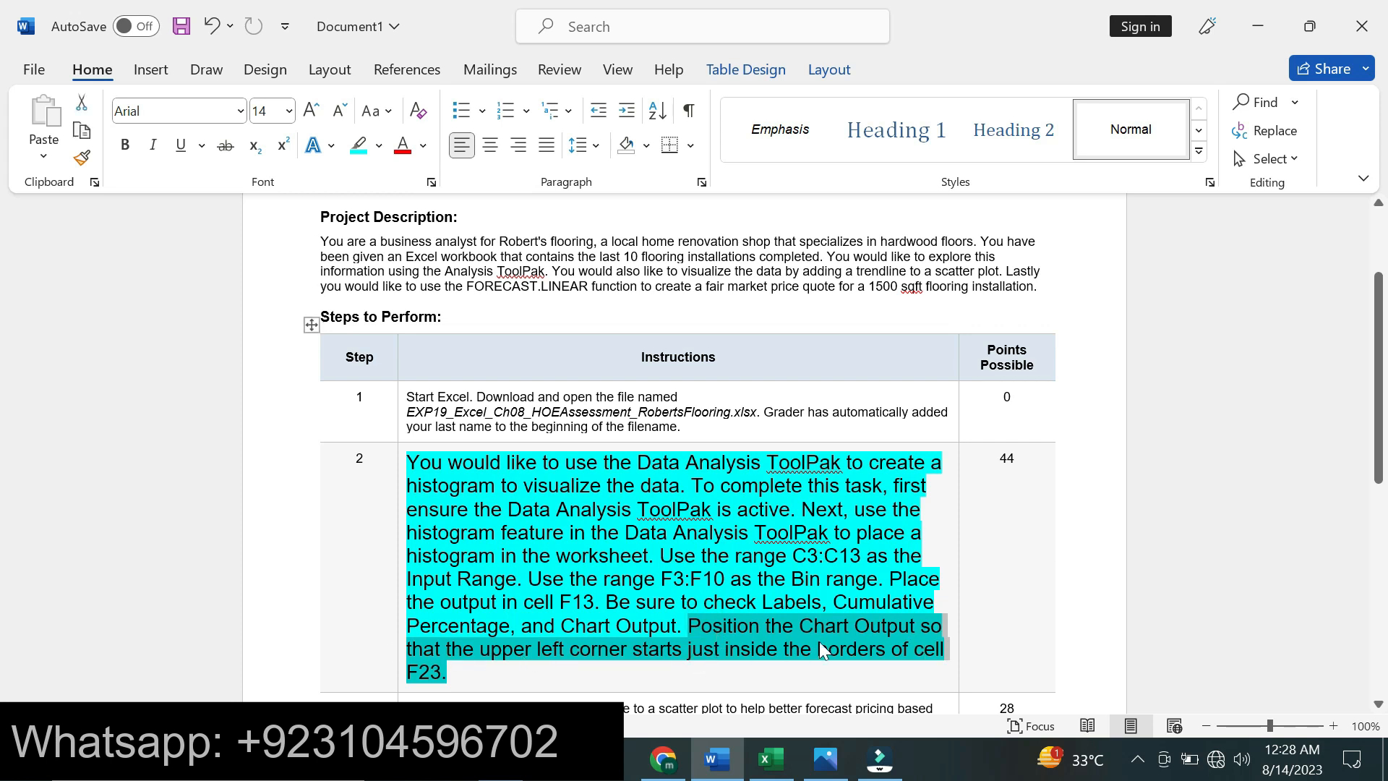
left_click(770, 759)
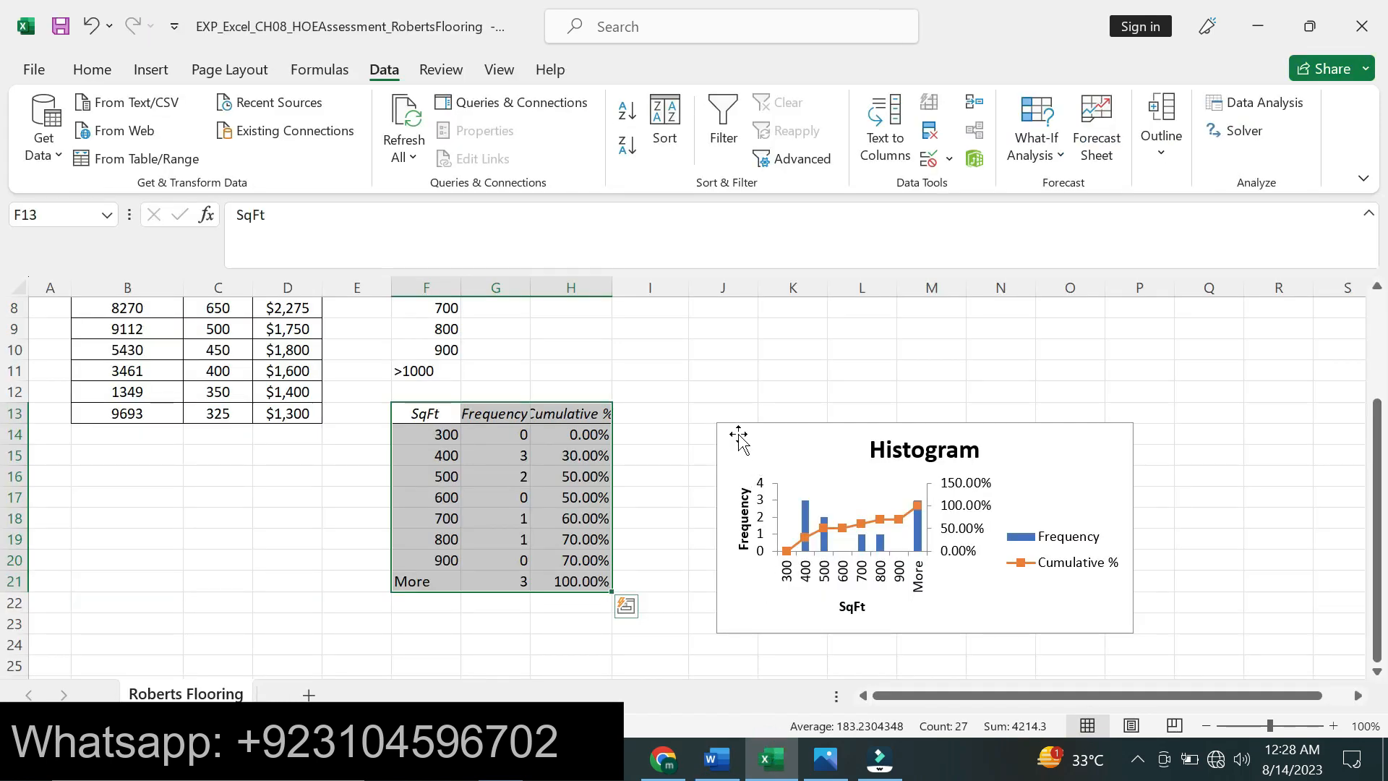
left_click_drag(734, 436, 415, 629)
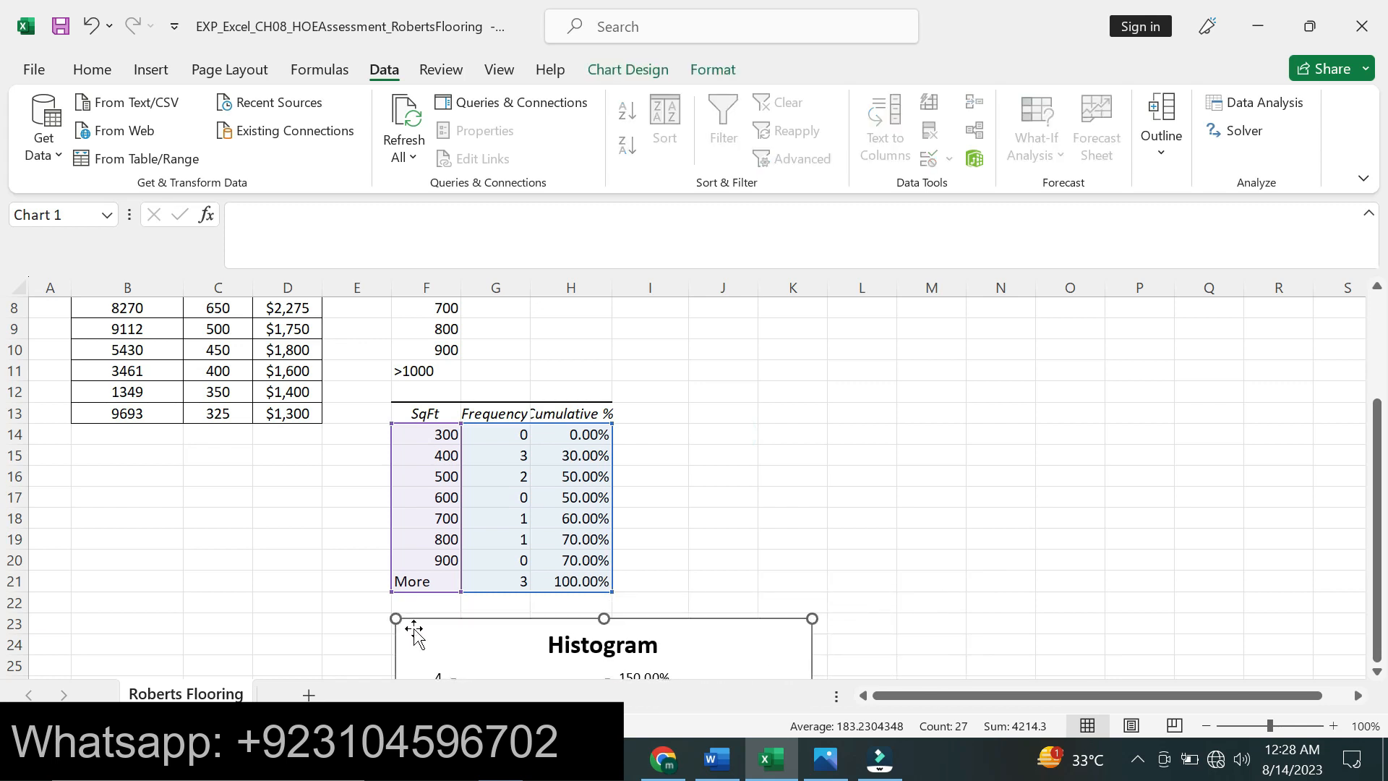
left_click(418, 605)
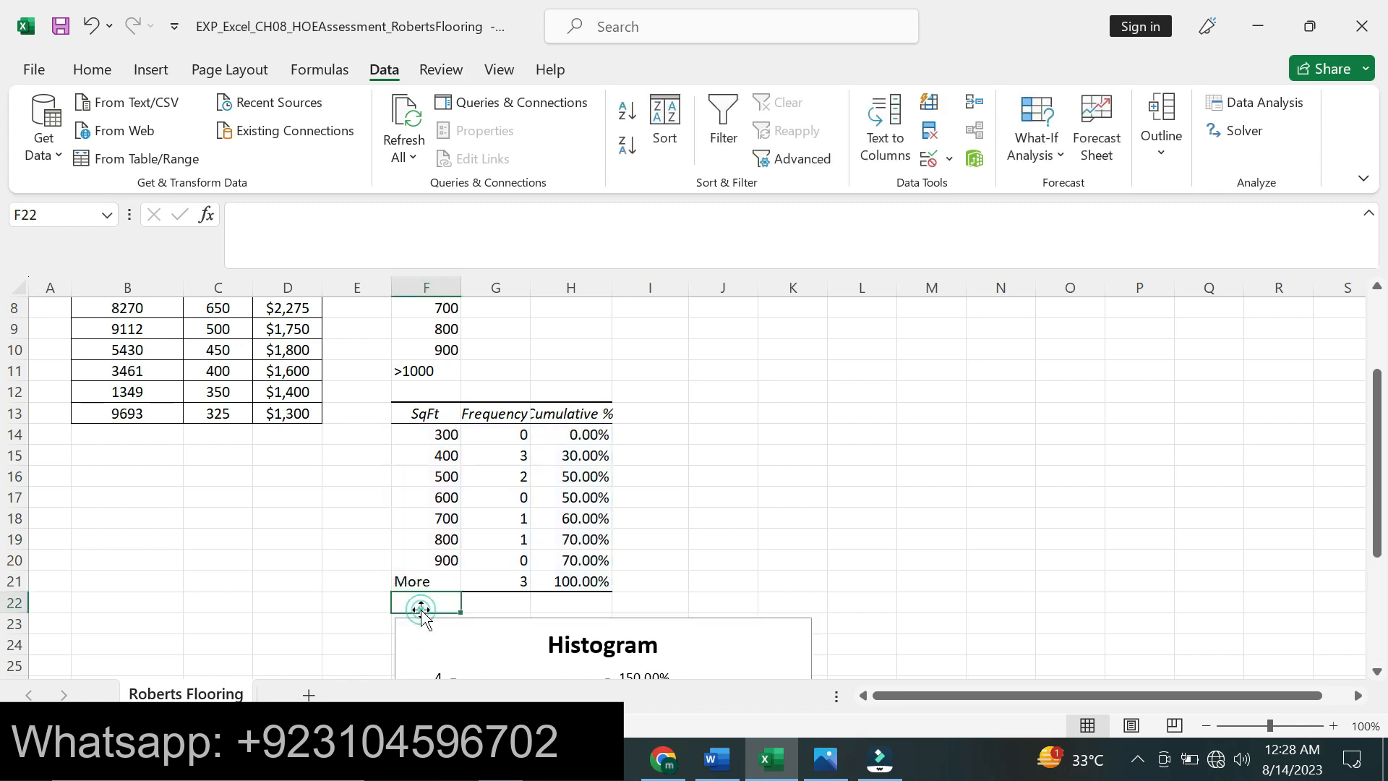
left_click(413, 630)
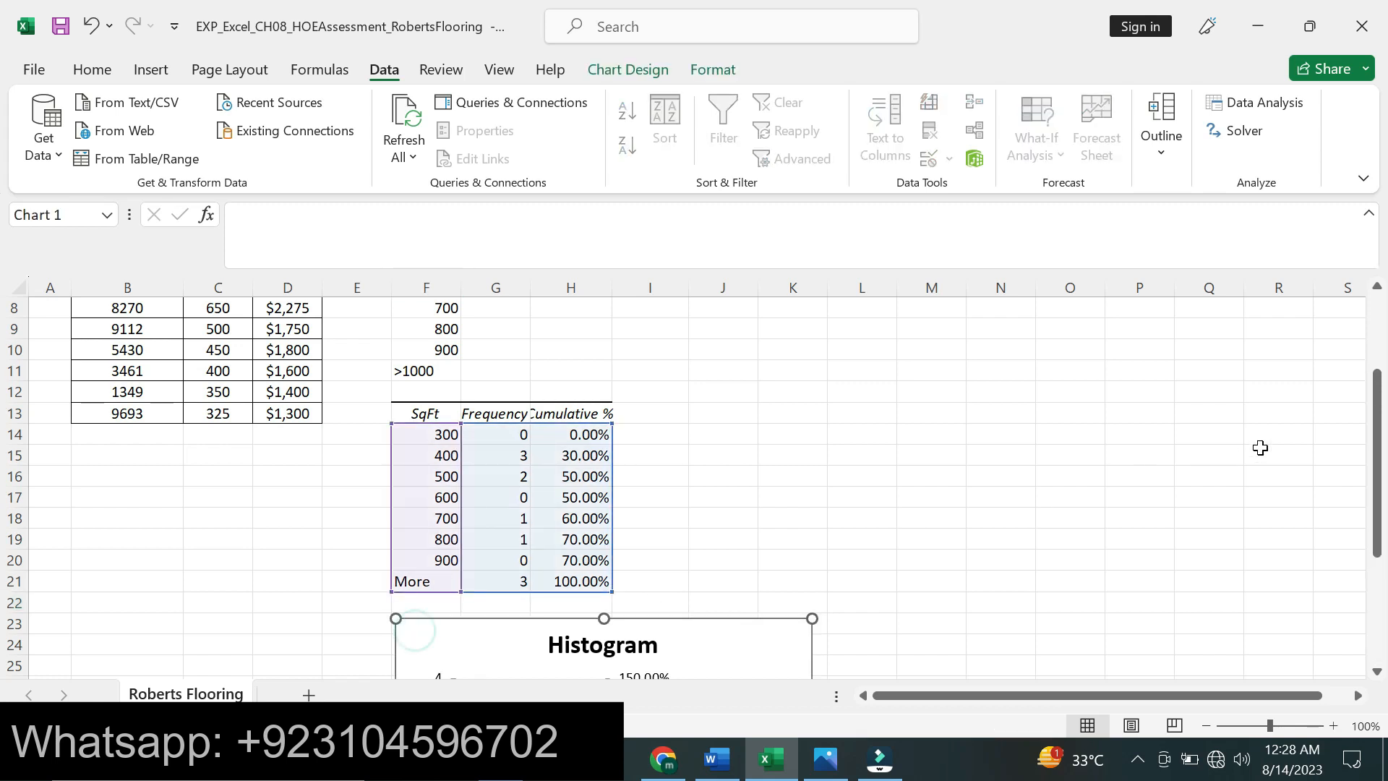
Return to the Word instructions and undo the enlargement and highlighting of the step 2 text
mouse_move(1379, 437)
left_mouse_down()
mouse_move(1384, 603)
mouse_move(1383, 426)
left_mouse_up()
left_click(1001, 398)
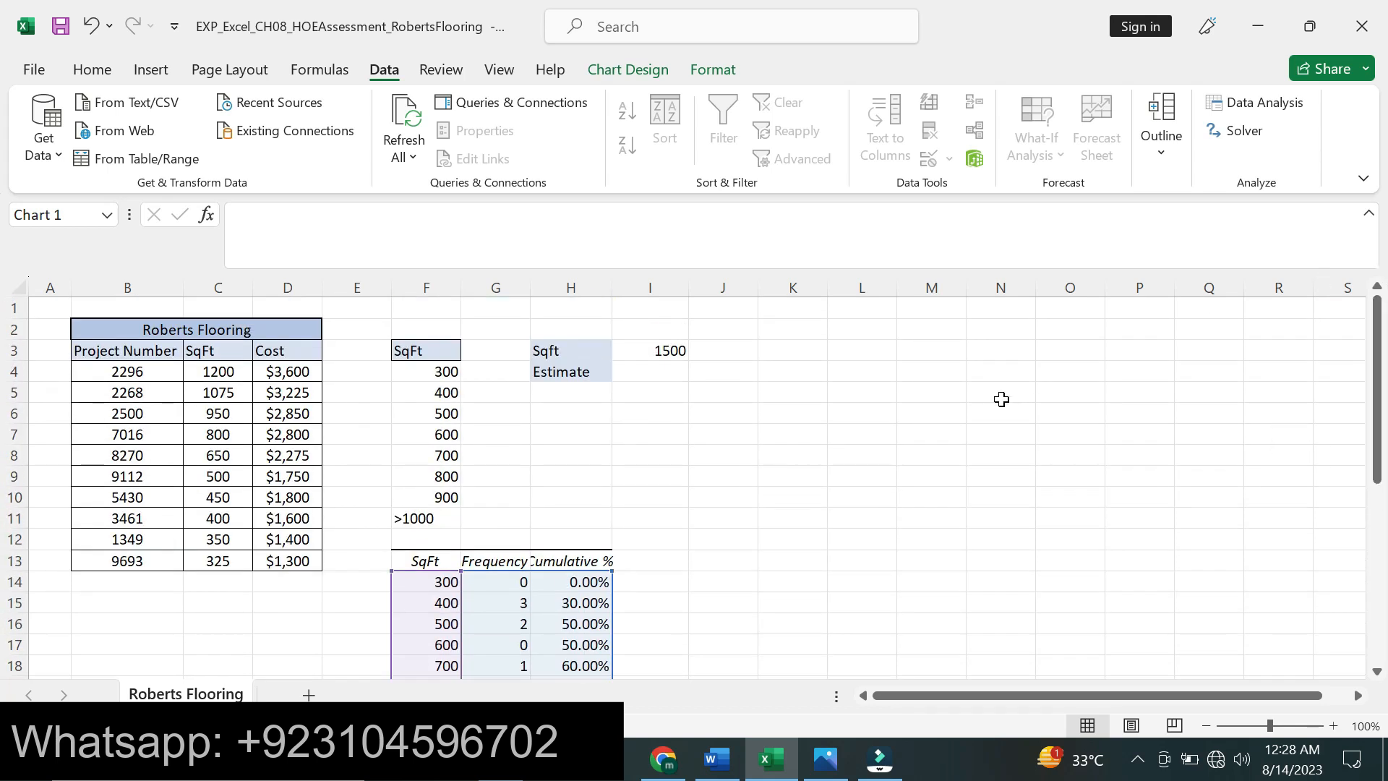
left_click(713, 755)
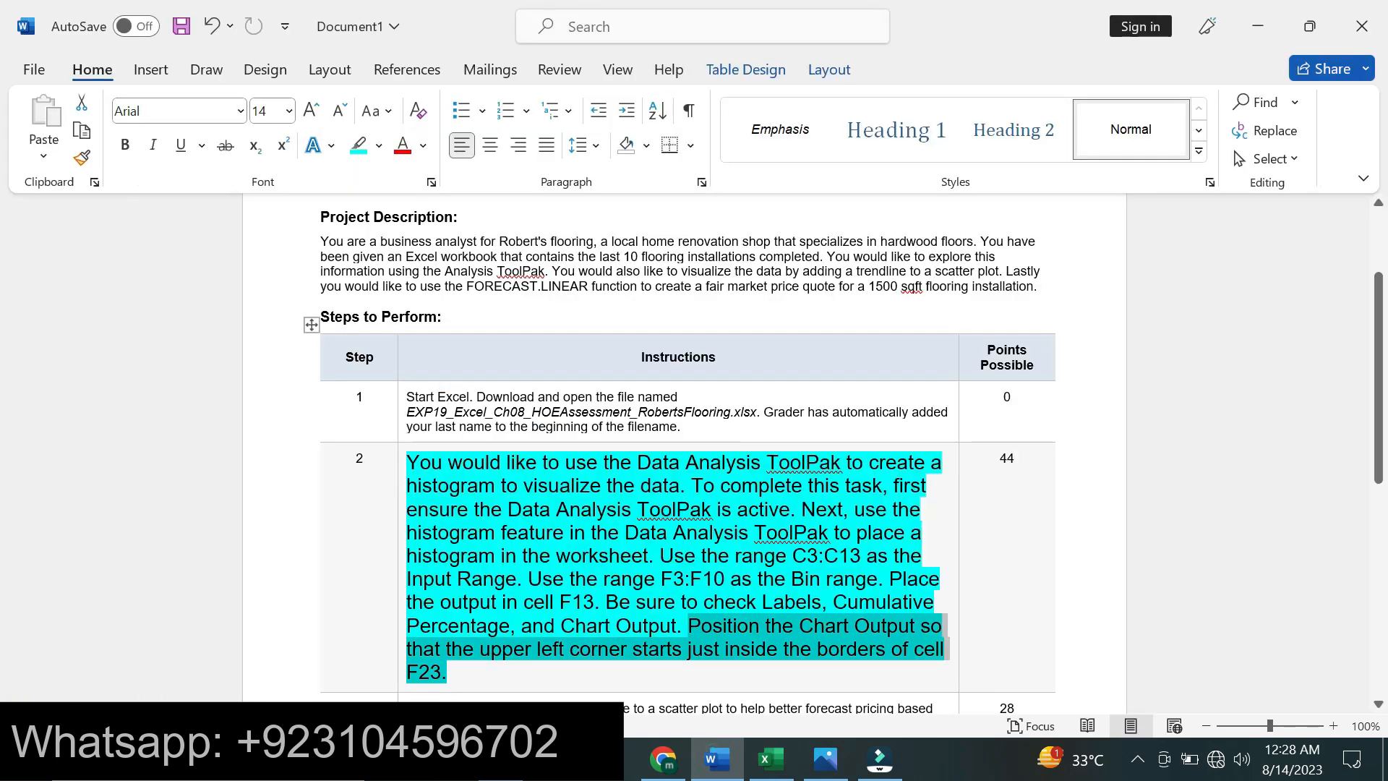
key("ctrl+z")
key("ctrl+z")
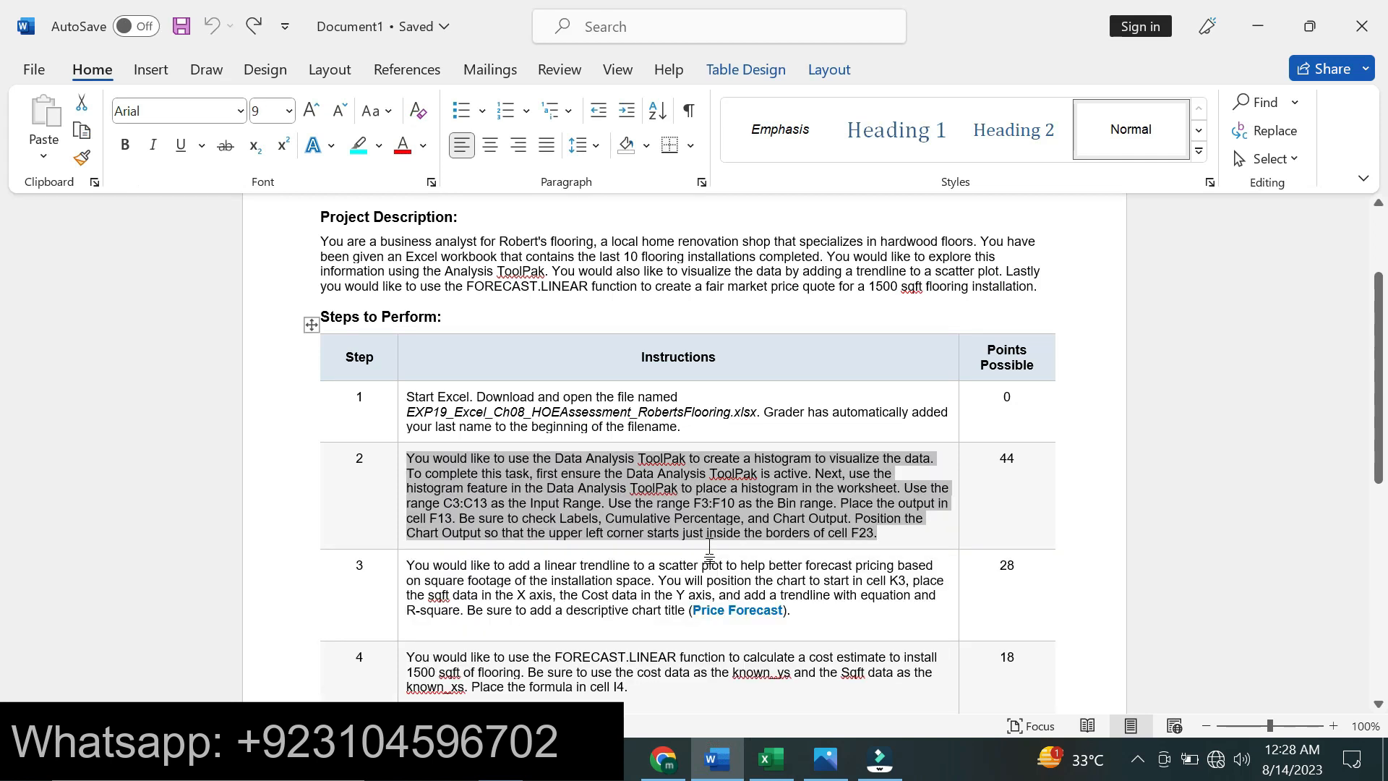
left_click(709, 549)
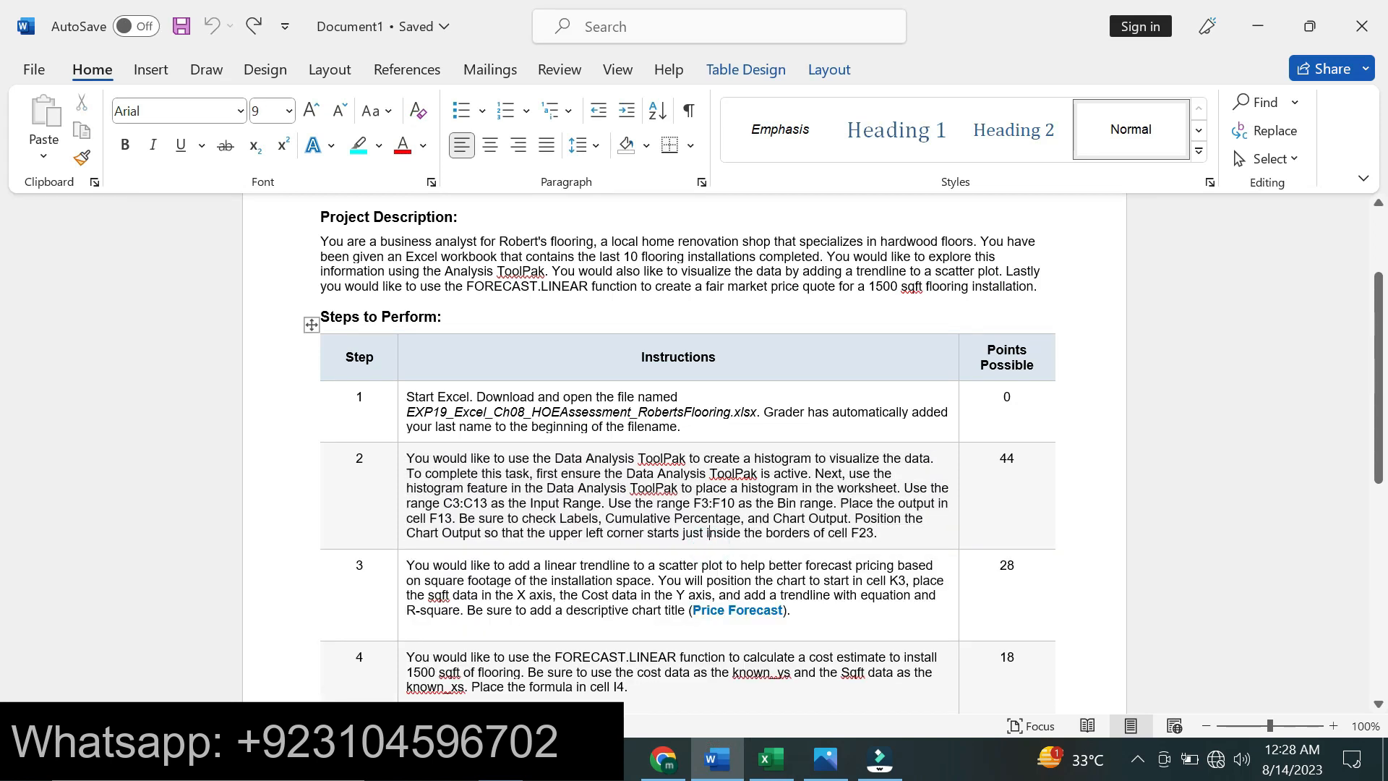
Enlarge the step 3 scatter plot instruction to 14 pt, highlight it in turquoise, and read through it
left_click_drag(407, 565, 799, 613)
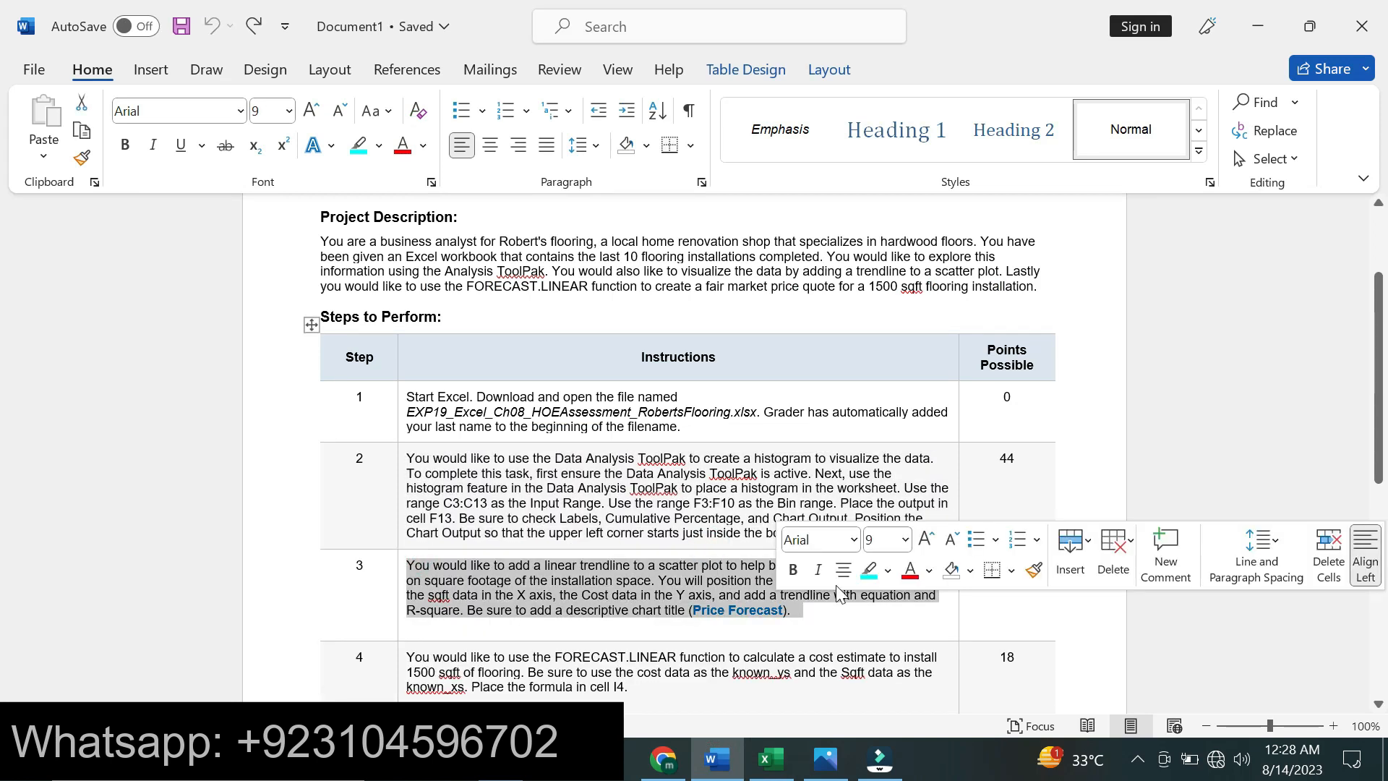
left_click(906, 542)
left_click(888, 243)
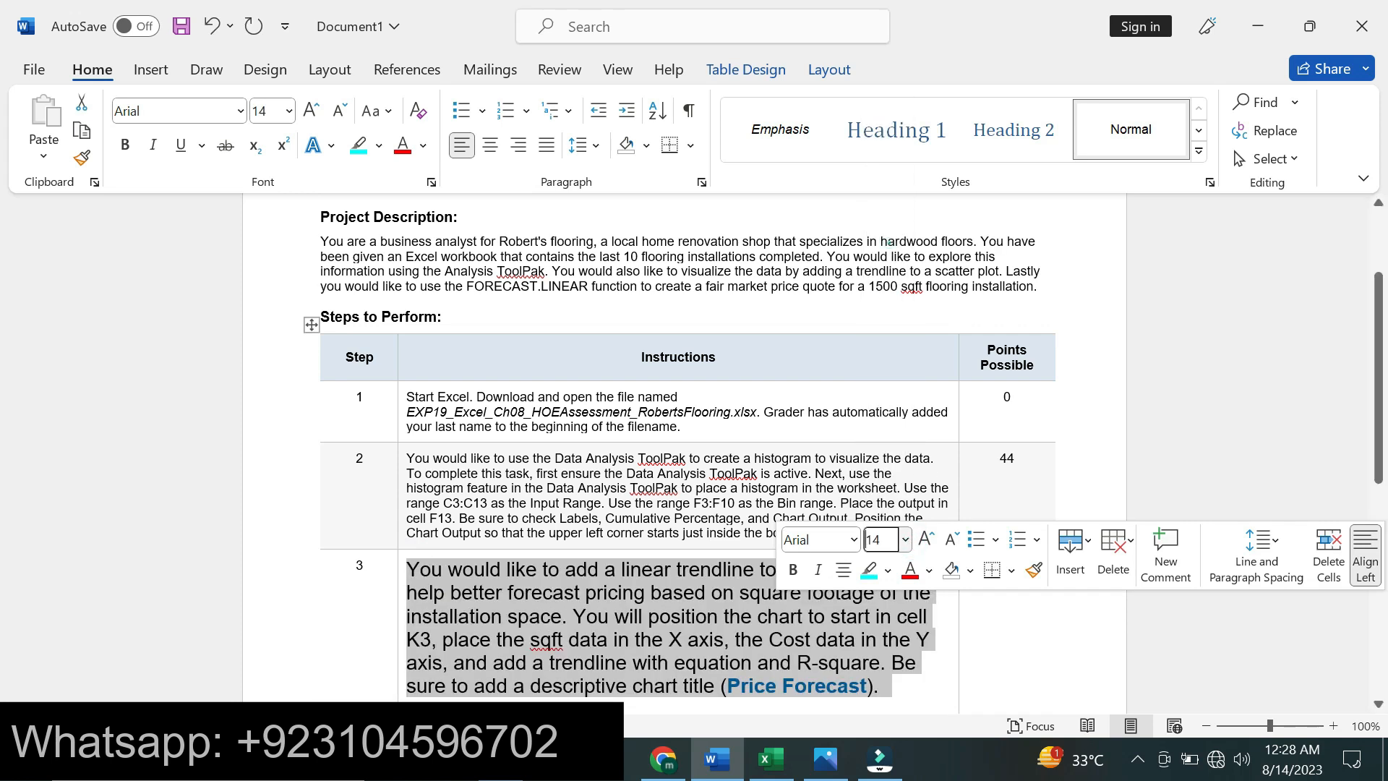
left_click(869, 571)
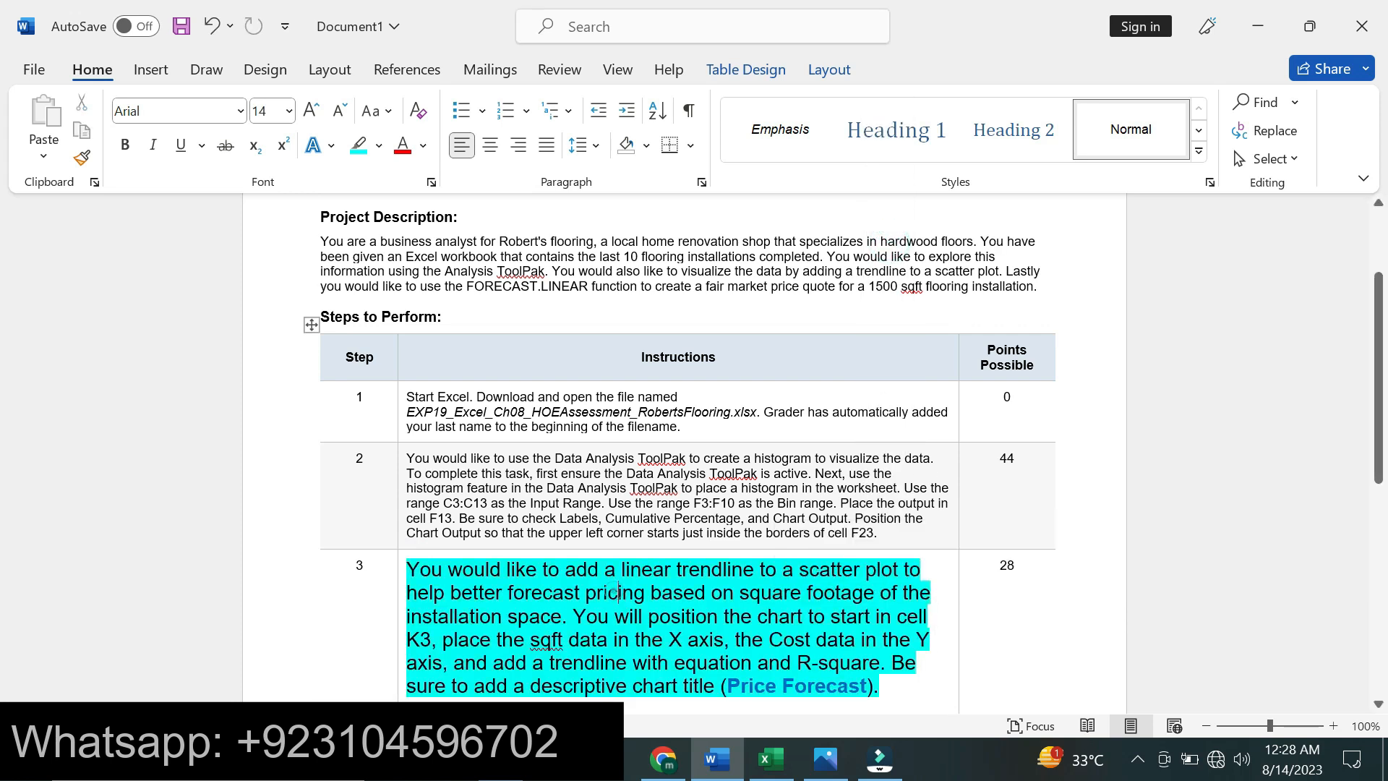
left_click_drag(412, 564, 608, 616)
left_click_drag(868, 686, 890, 687)
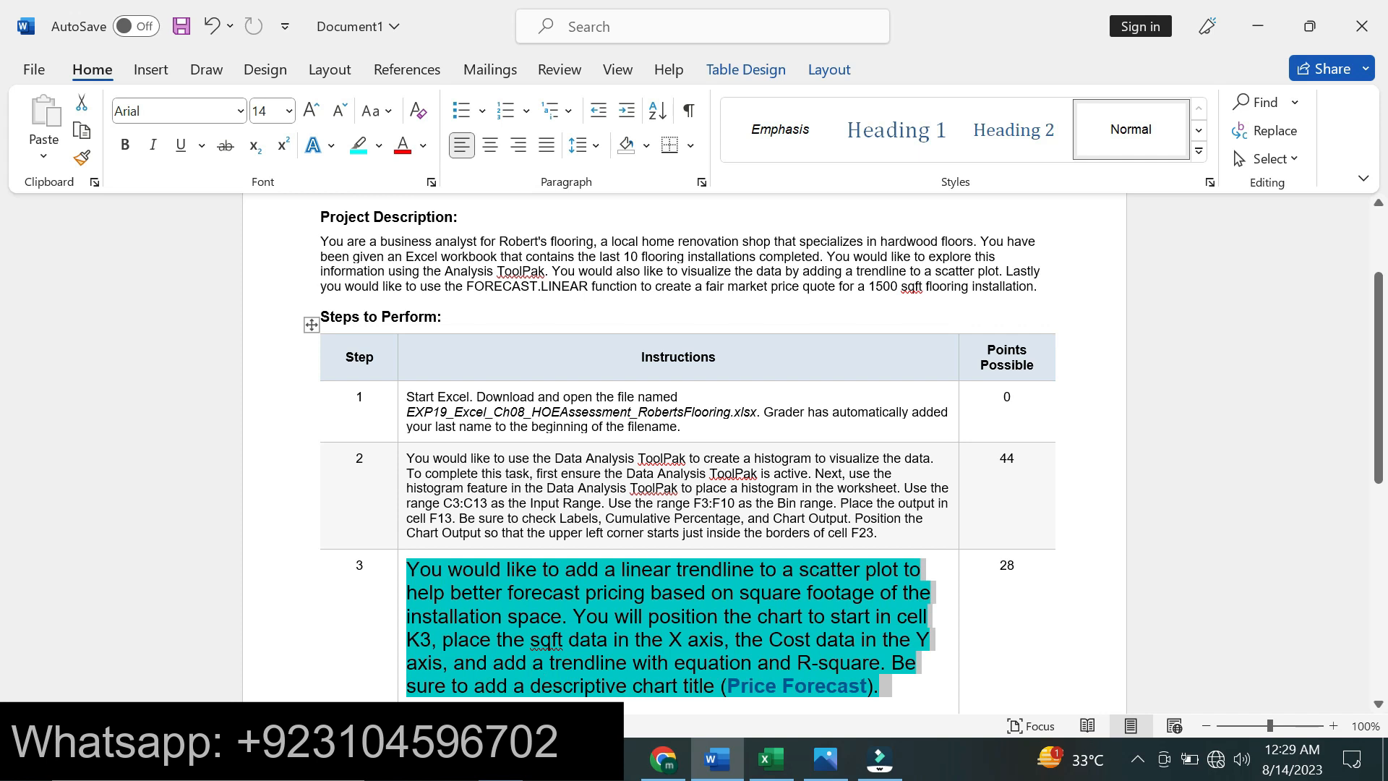
Recheck the step 3 instruction in Word and insert a blank scatter chart in the Roberts Flooring worksheet in Excel
left_click(772, 757)
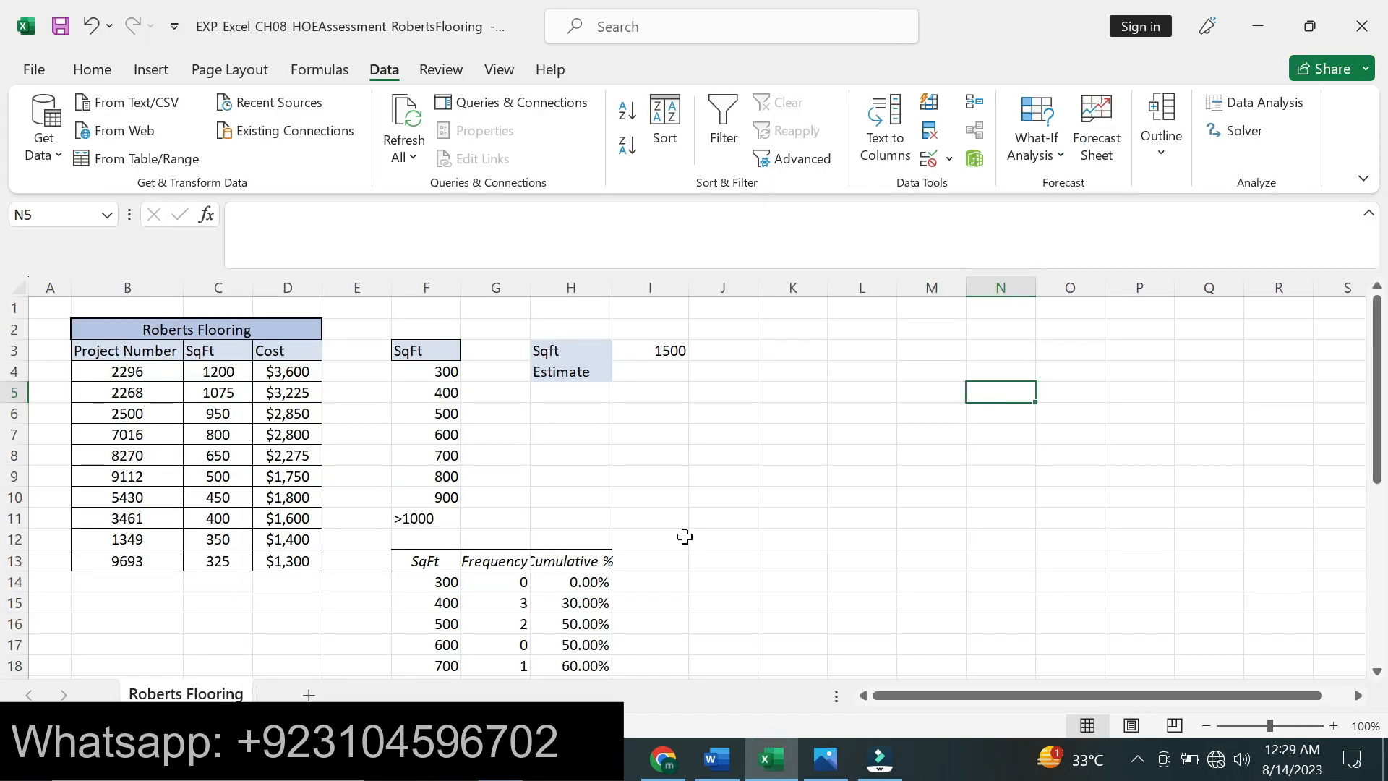
left_click(715, 757)
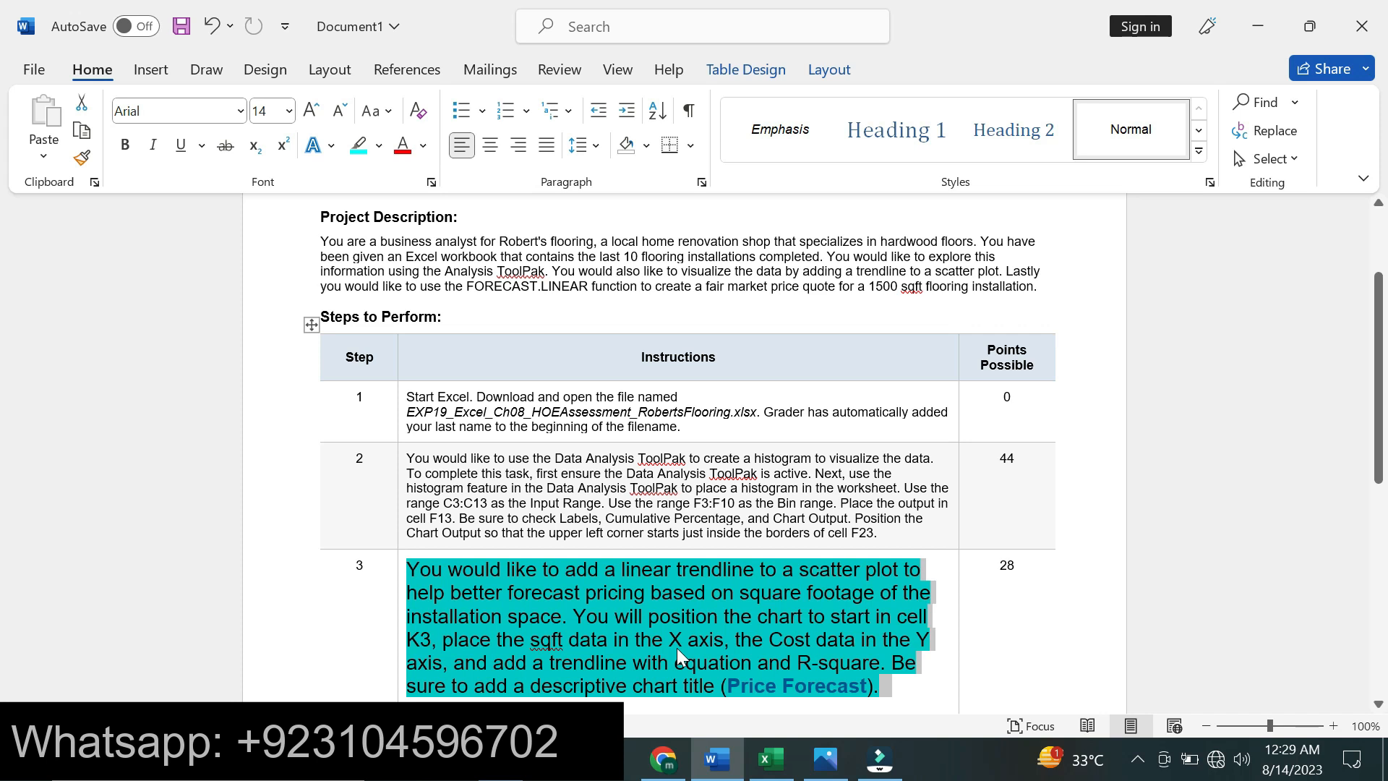
left_click(762, 763)
left_click(723, 748)
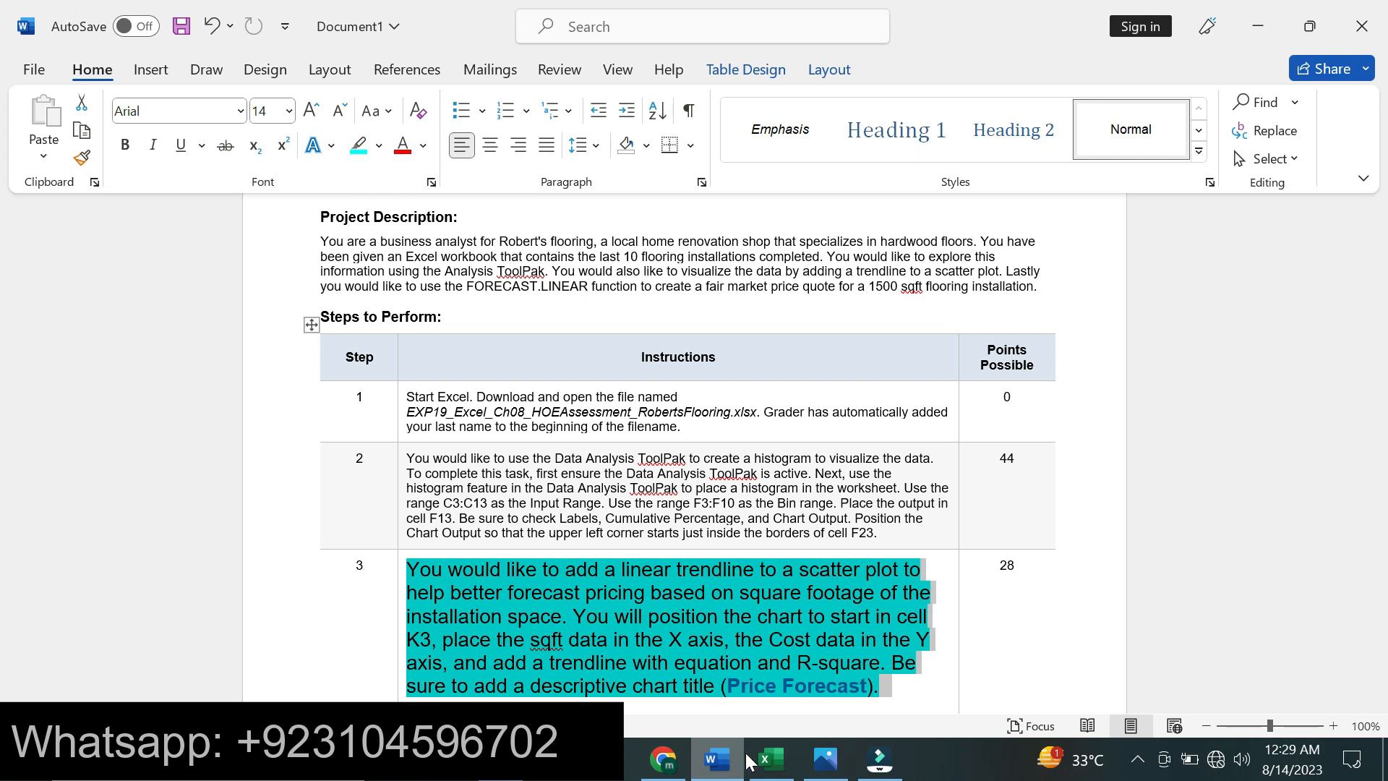
left_click(758, 585)
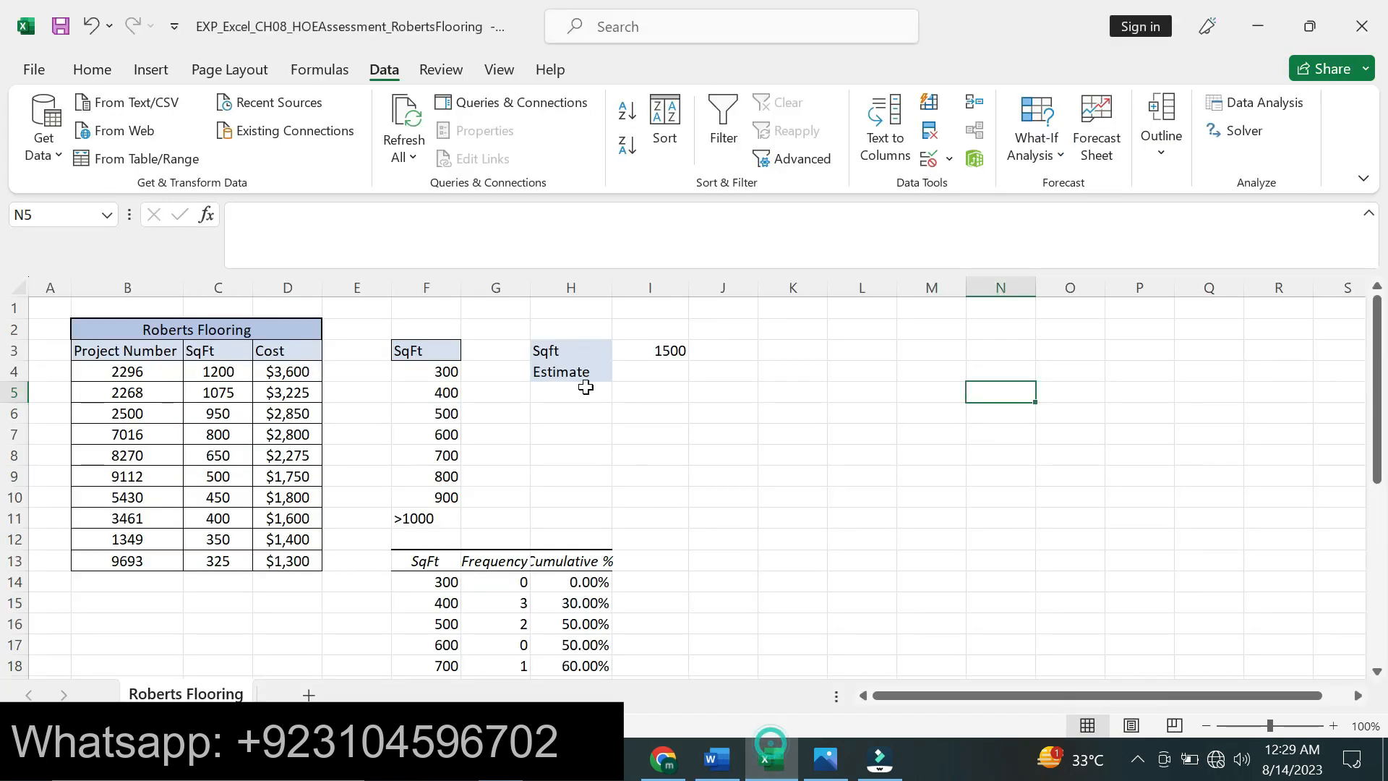
left_click(156, 72)
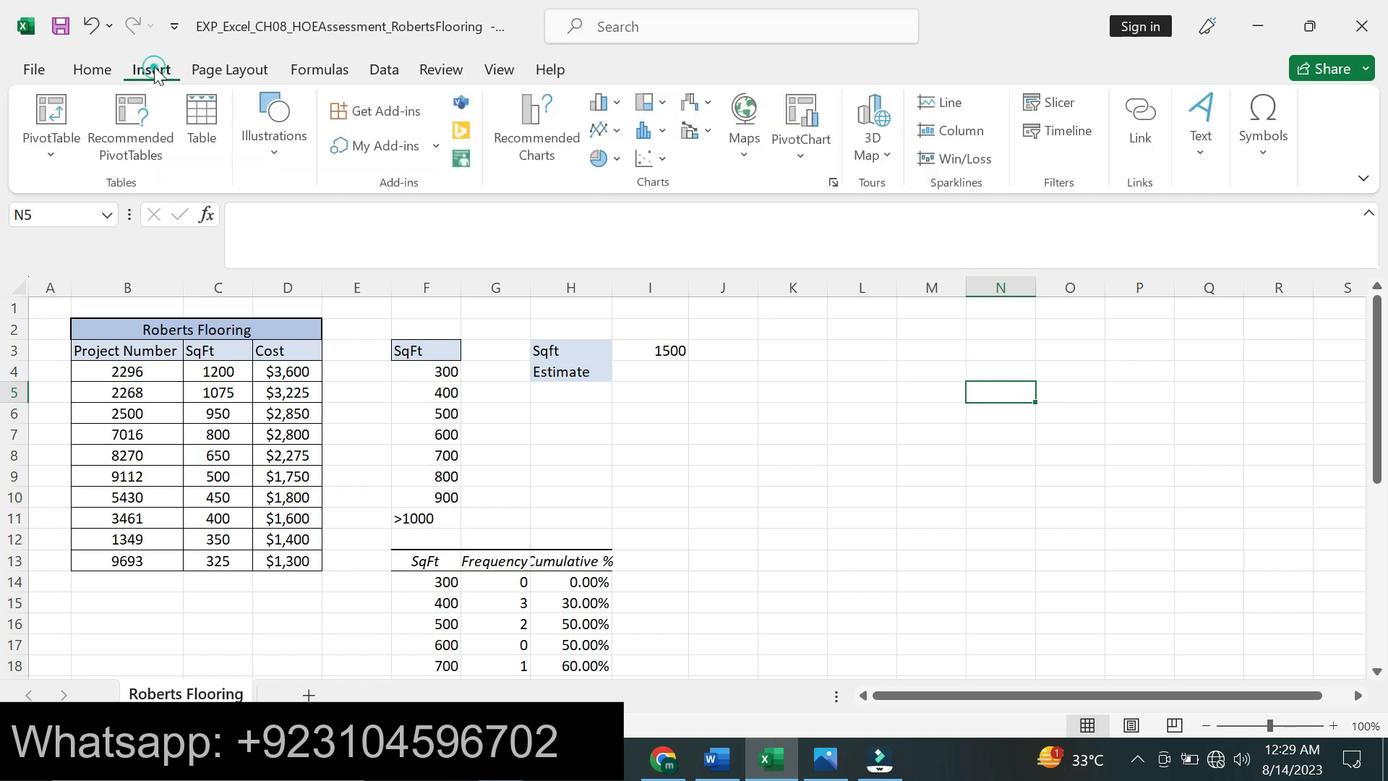
left_click(646, 159)
left_click(659, 232)
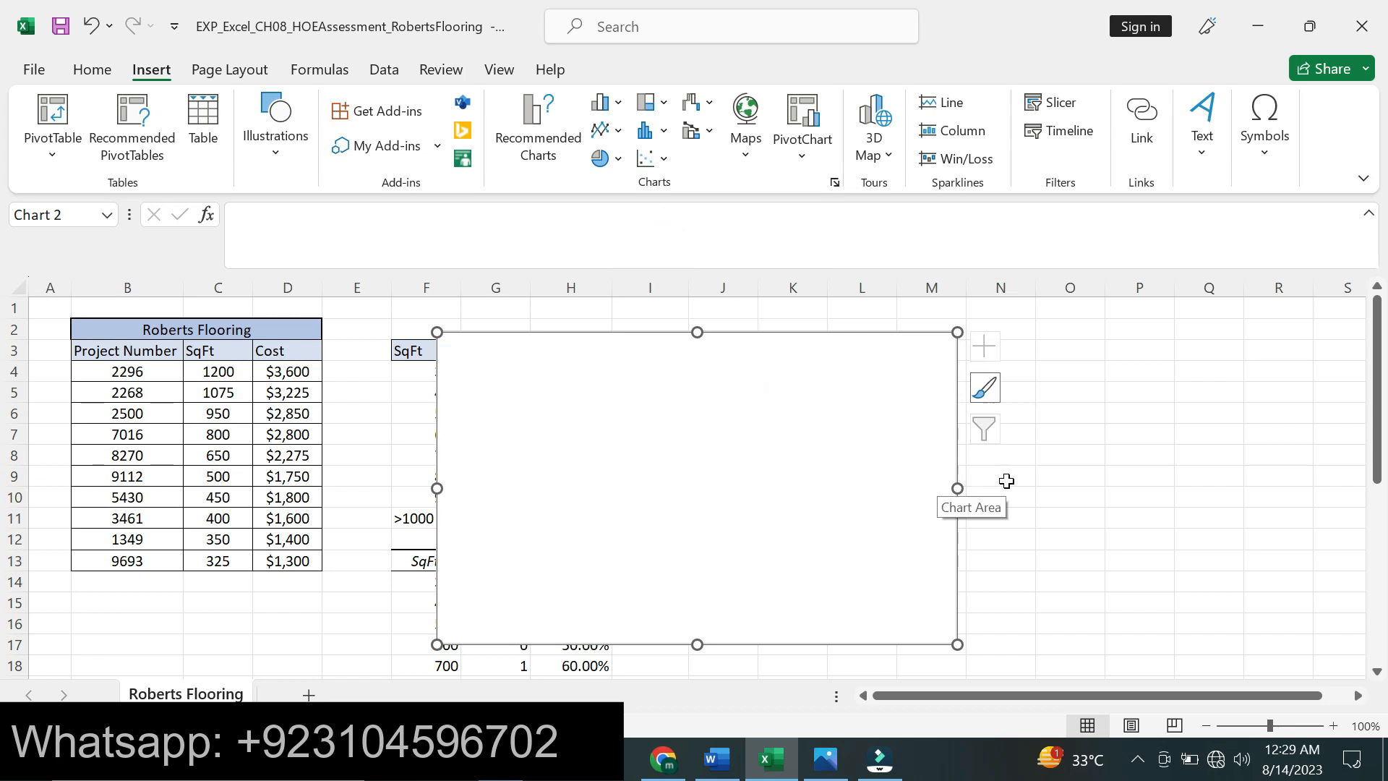
mouse_move(1375, 402)
left_mouse_down()
mouse_move(1377, 418)
mouse_move(1376, 397)
left_mouse_up()
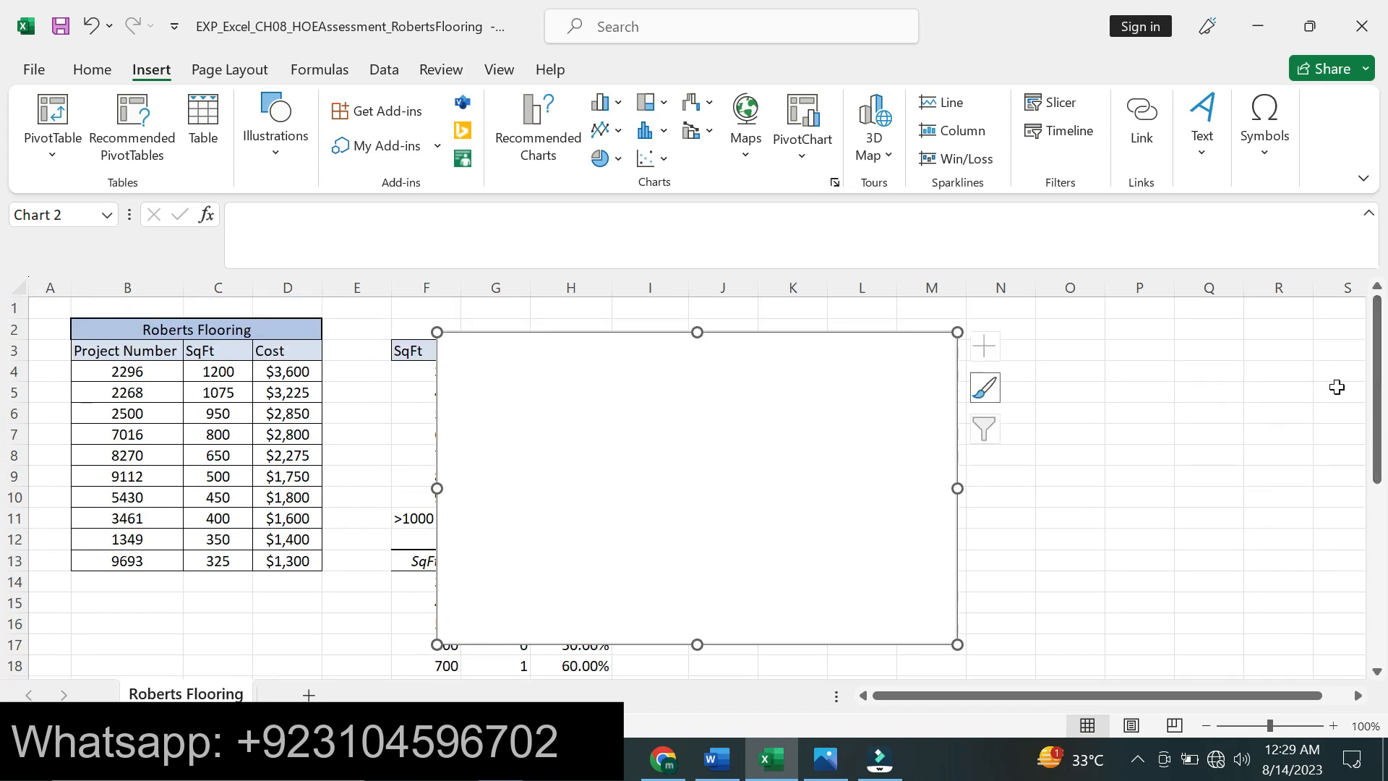
Consult the Word instruction and set the scatter chart's data range in Excel to the SqFt and Cost columns, C3:D13
left_click(716, 757)
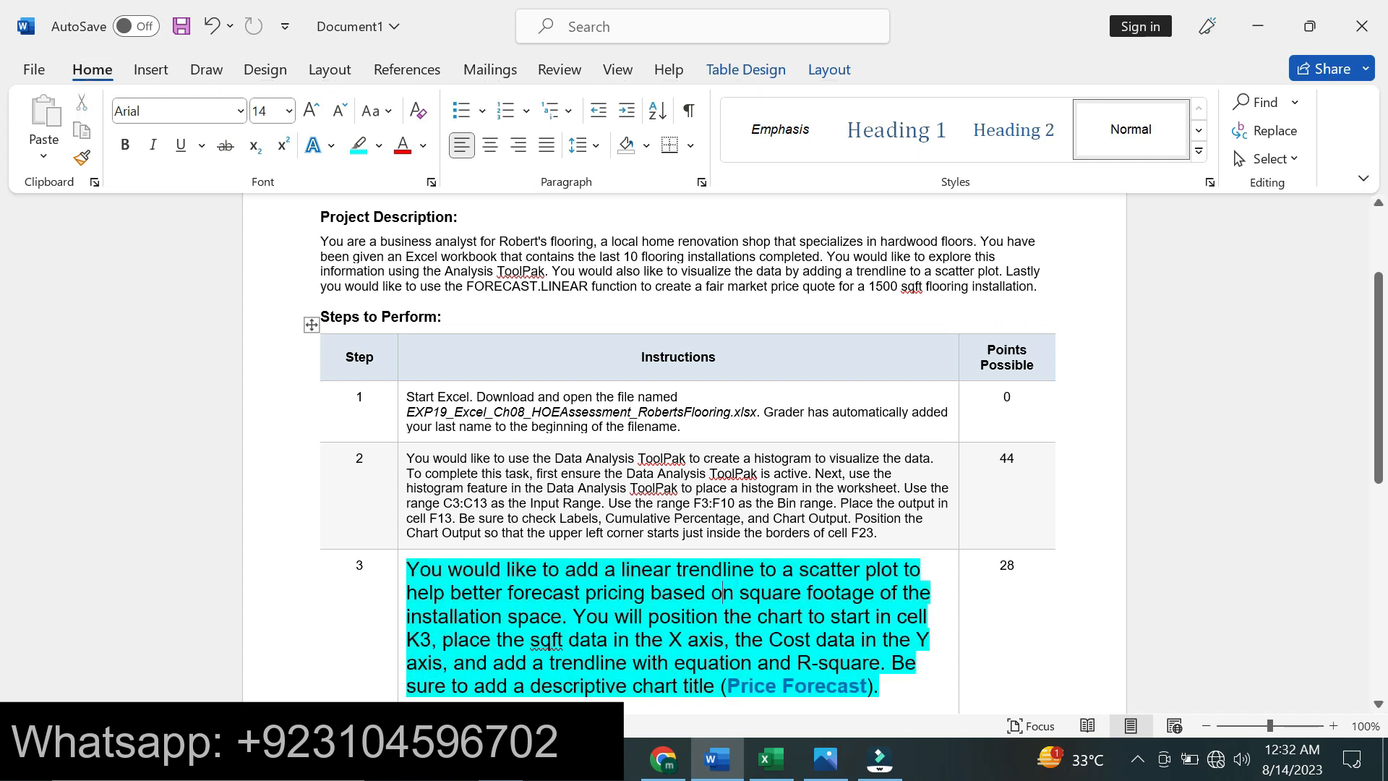
left_click(772, 759)
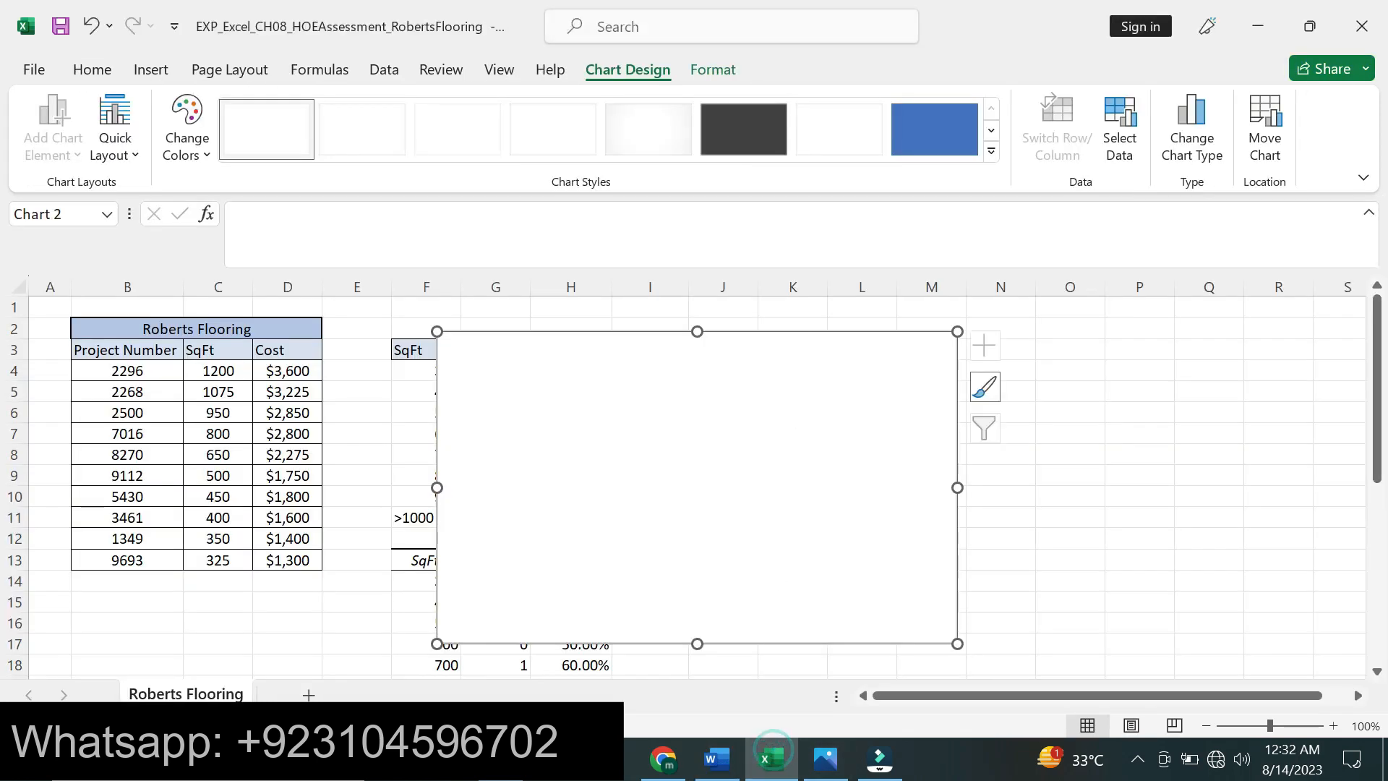
left_click(1119, 134)
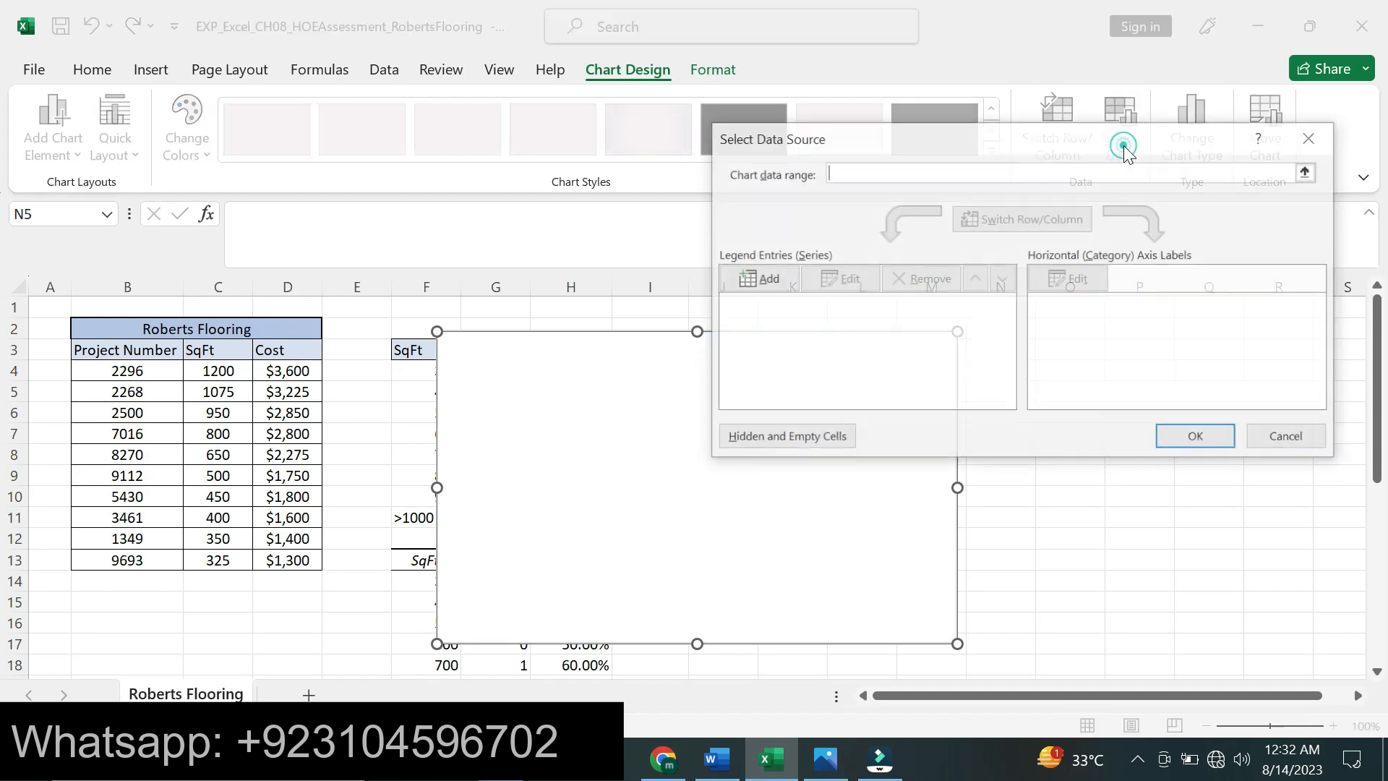
left_click(865, 171)
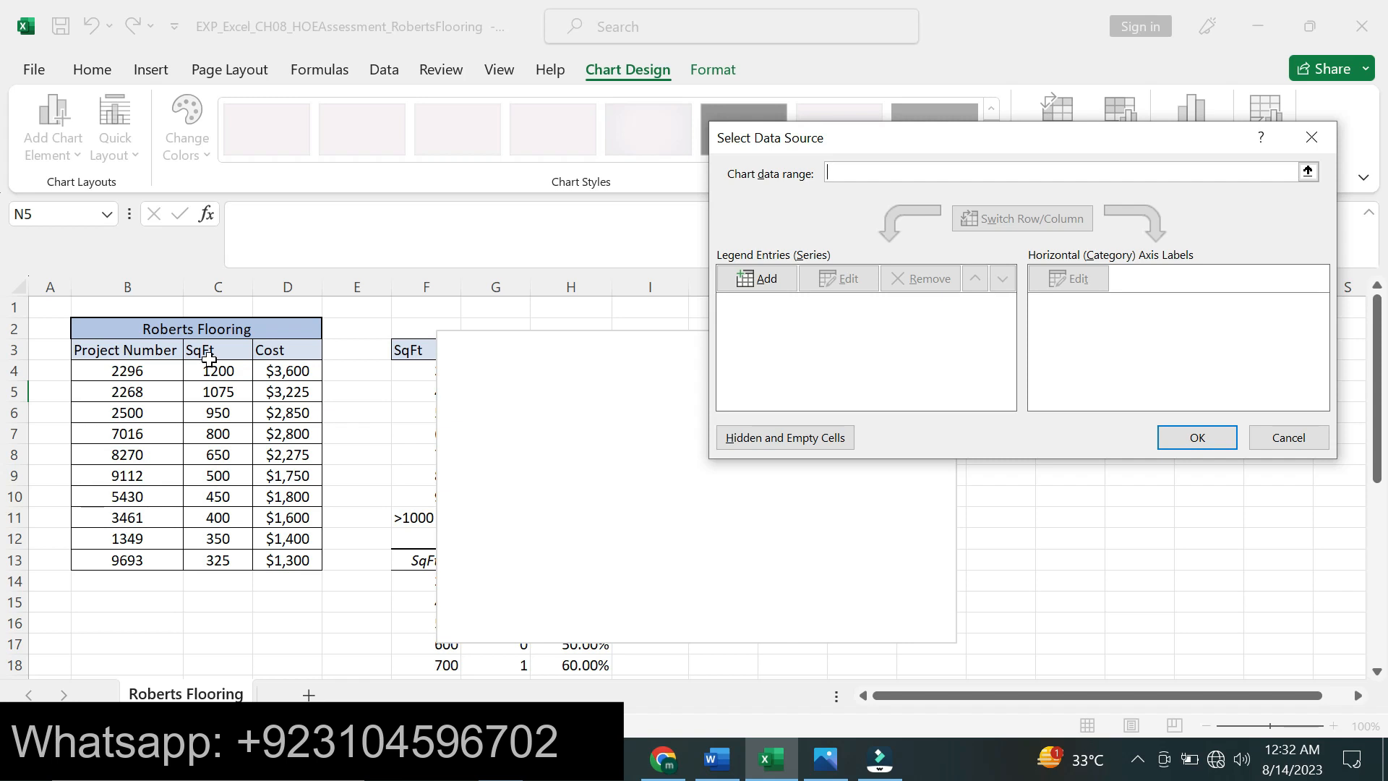
left_click_drag(204, 349, 317, 553)
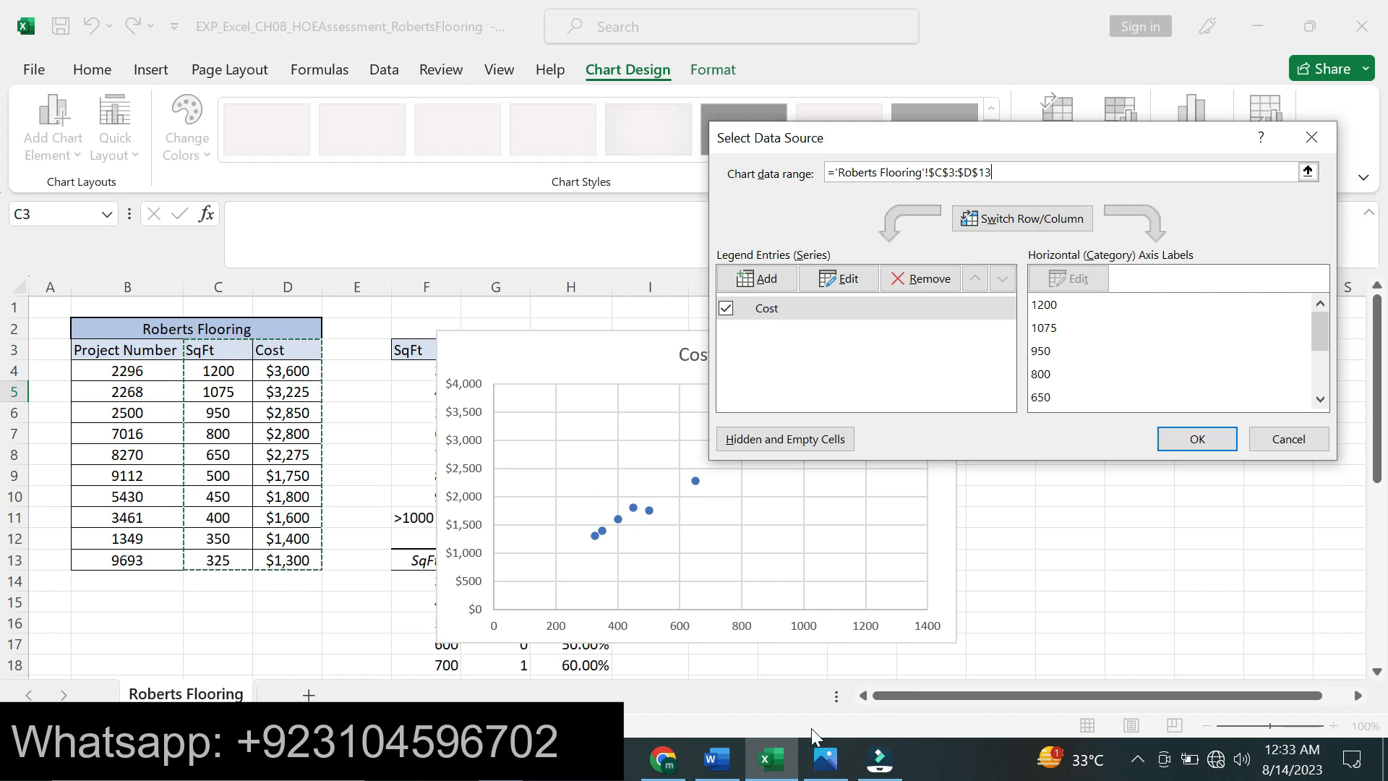
Check the Cost series' X and Y value ranges against the Word instruction and apply the chart's data source in Excel
left_click(717, 759)
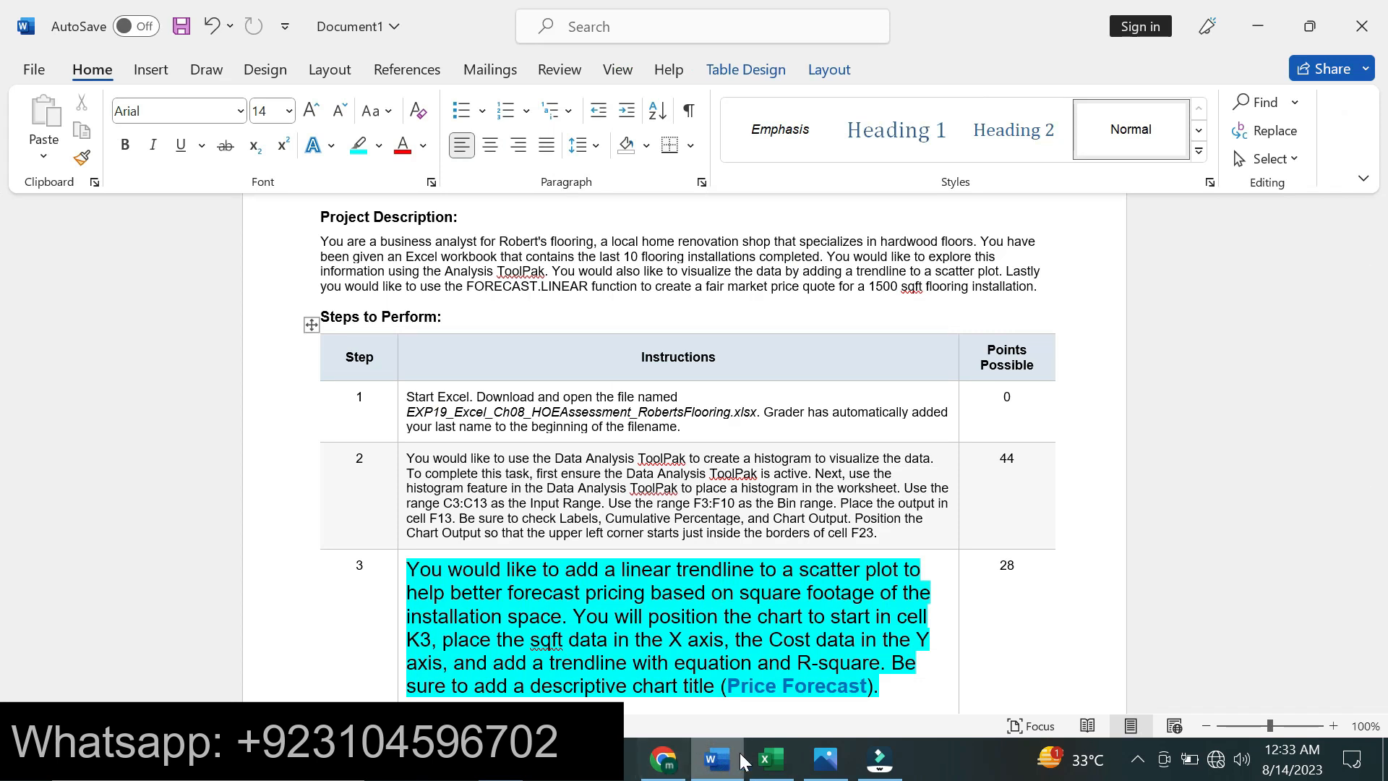
left_click(770, 759)
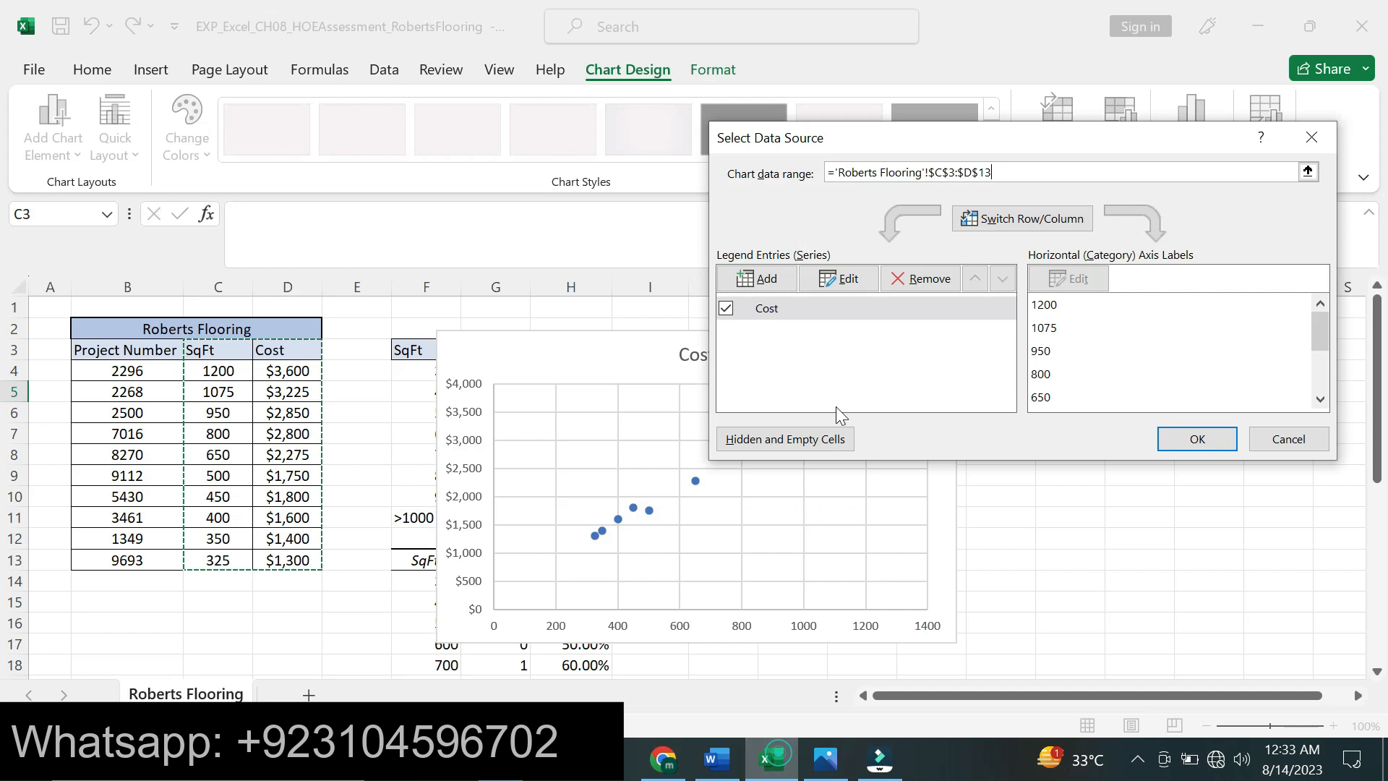
left_click(840, 279)
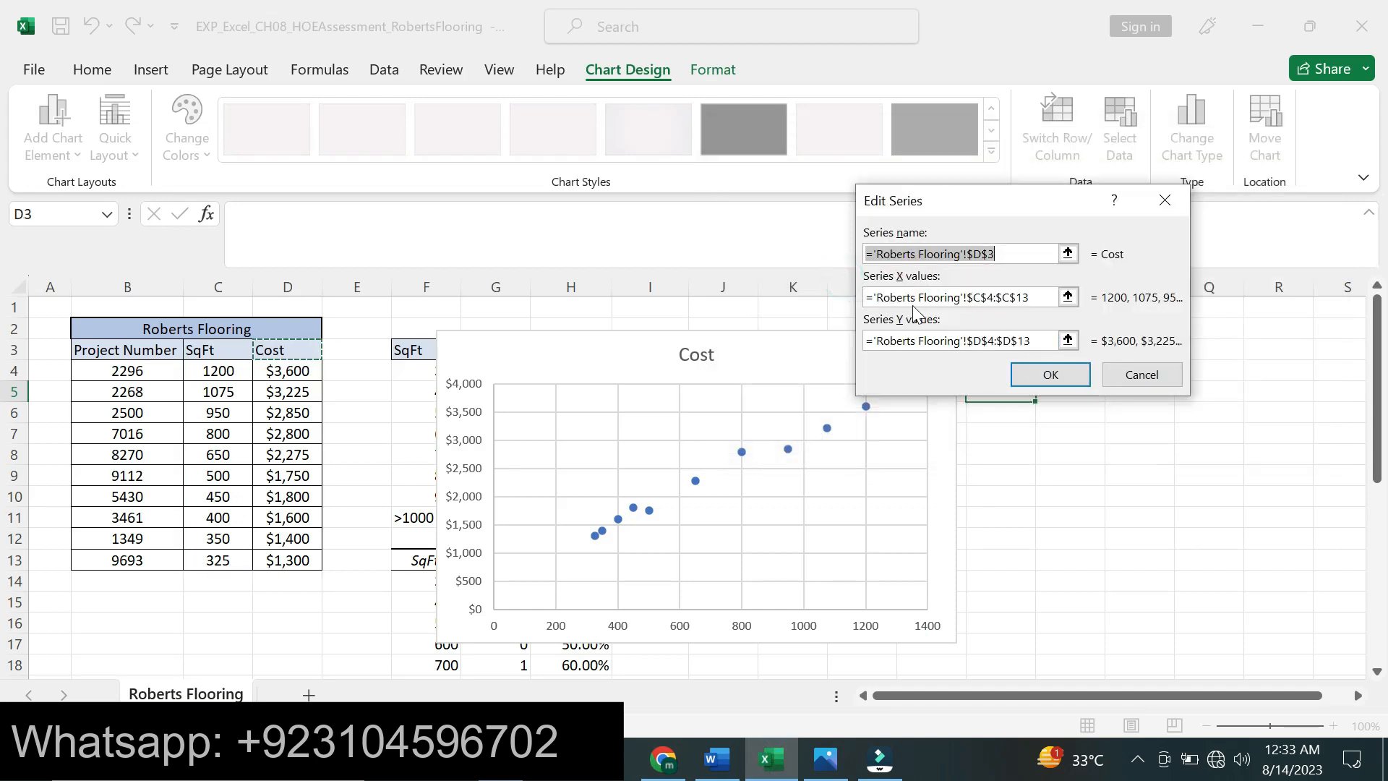
left_click(1048, 374)
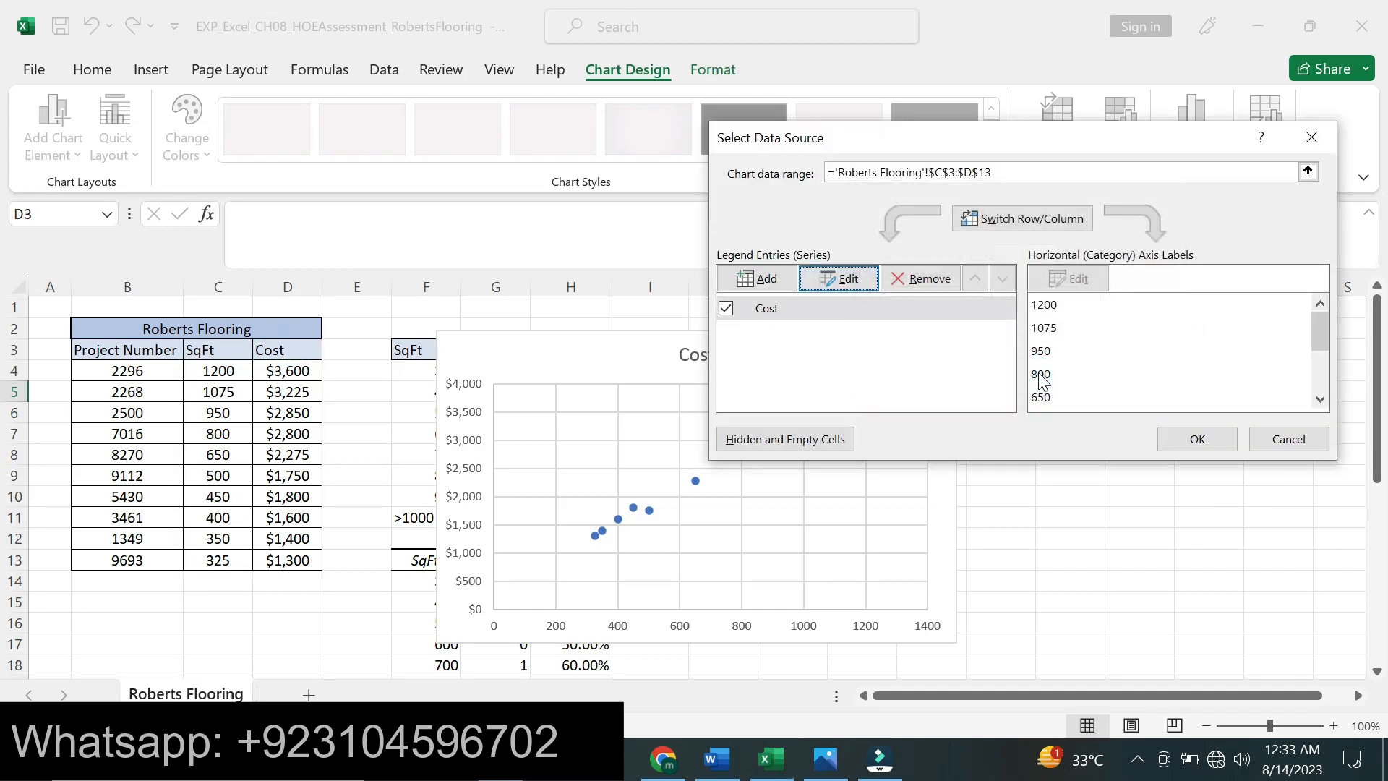
left_click(1194, 436)
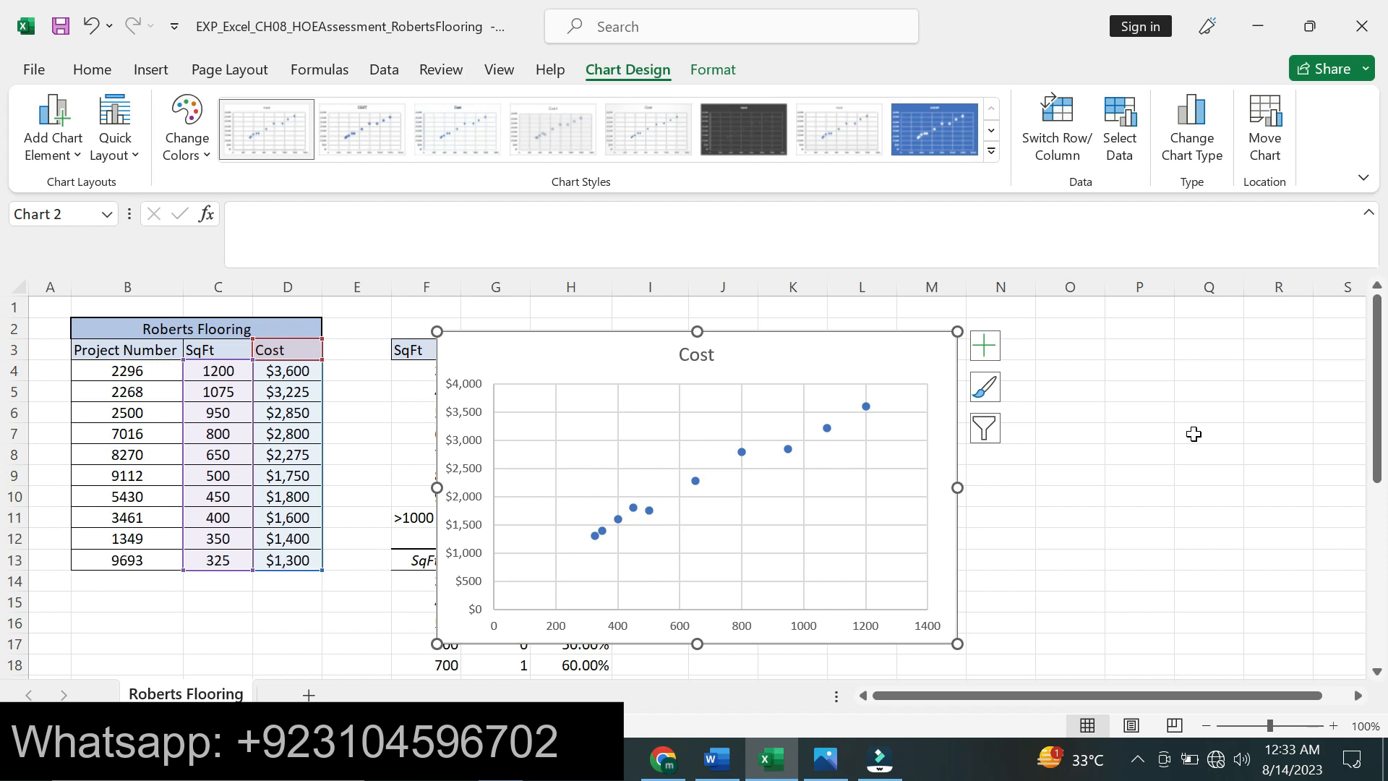
Check the chart position instruction in Word and move the scatter chart in Excel so it starts in cell K3
left_click_drag(1376, 390, 1382, 359)
left_click(718, 759)
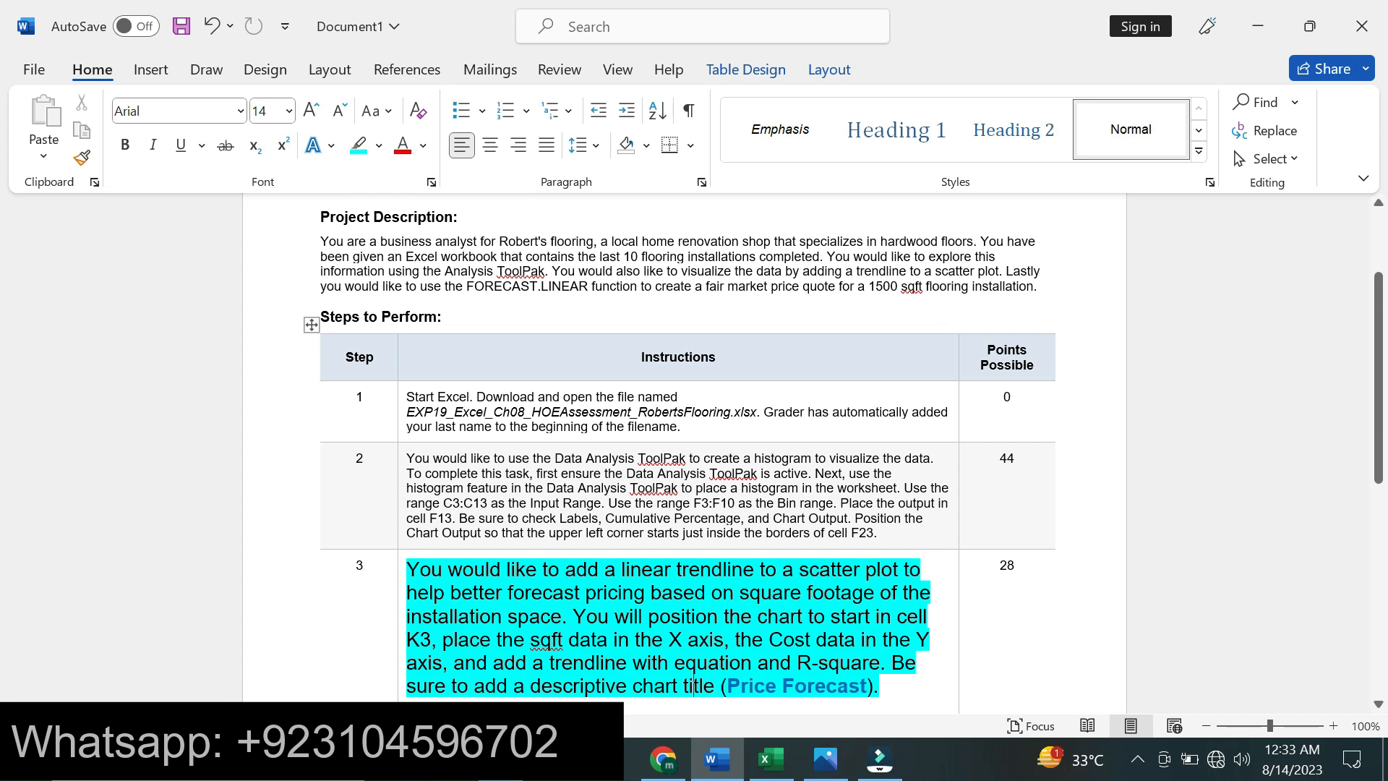
left_click_drag(614, 616, 438, 639)
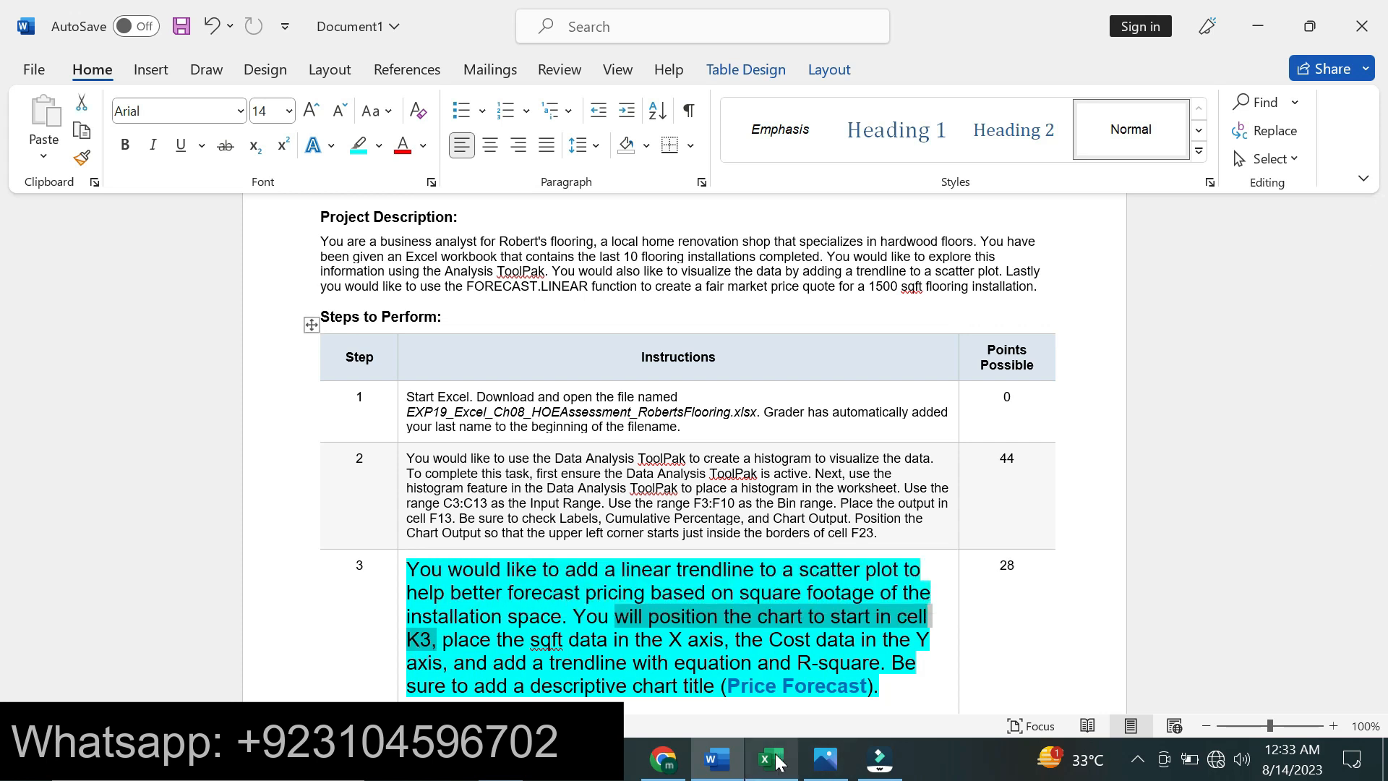
left_click(770, 759)
left_click_drag(456, 357, 780, 362)
left_click(785, 330)
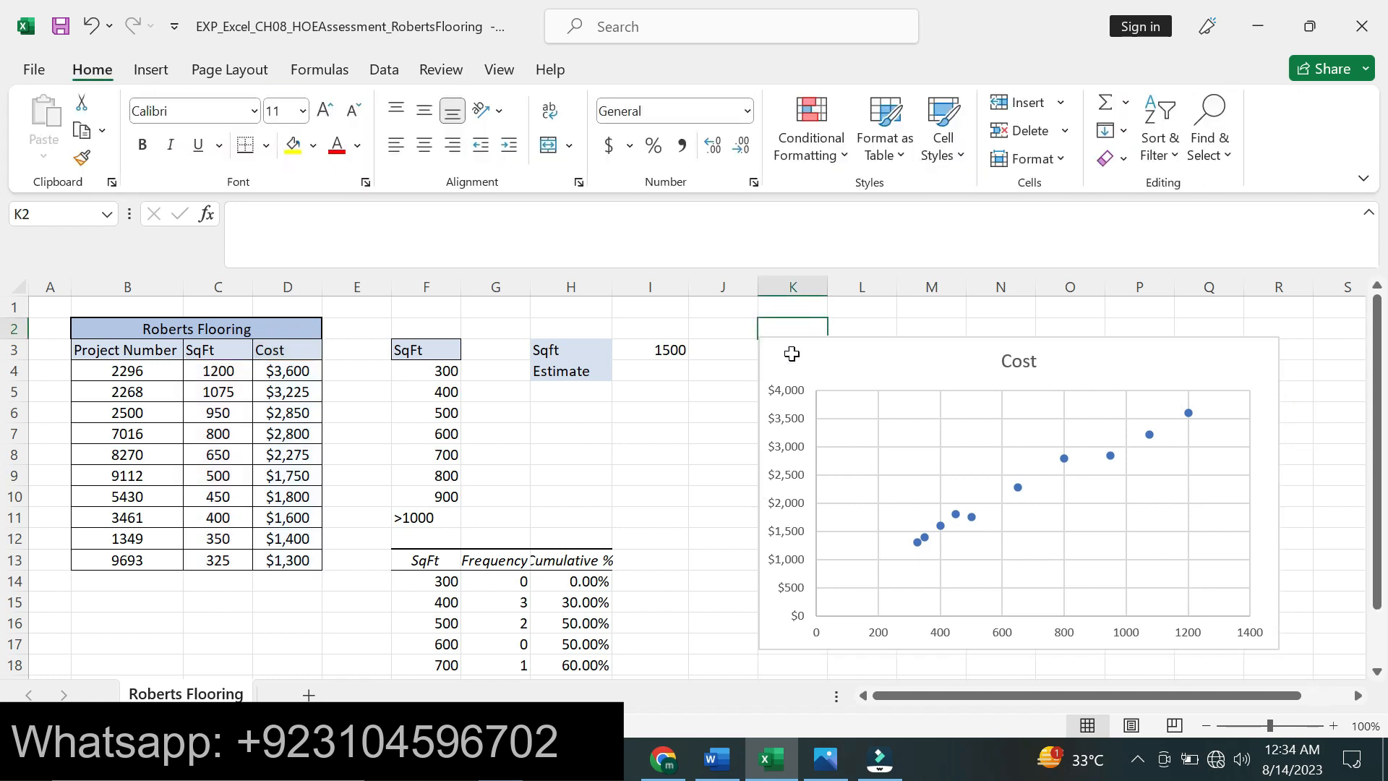
Check the axis and trendline requirements in Word and add a linear trendline to the scatter chart in Excel
left_click(721, 759)
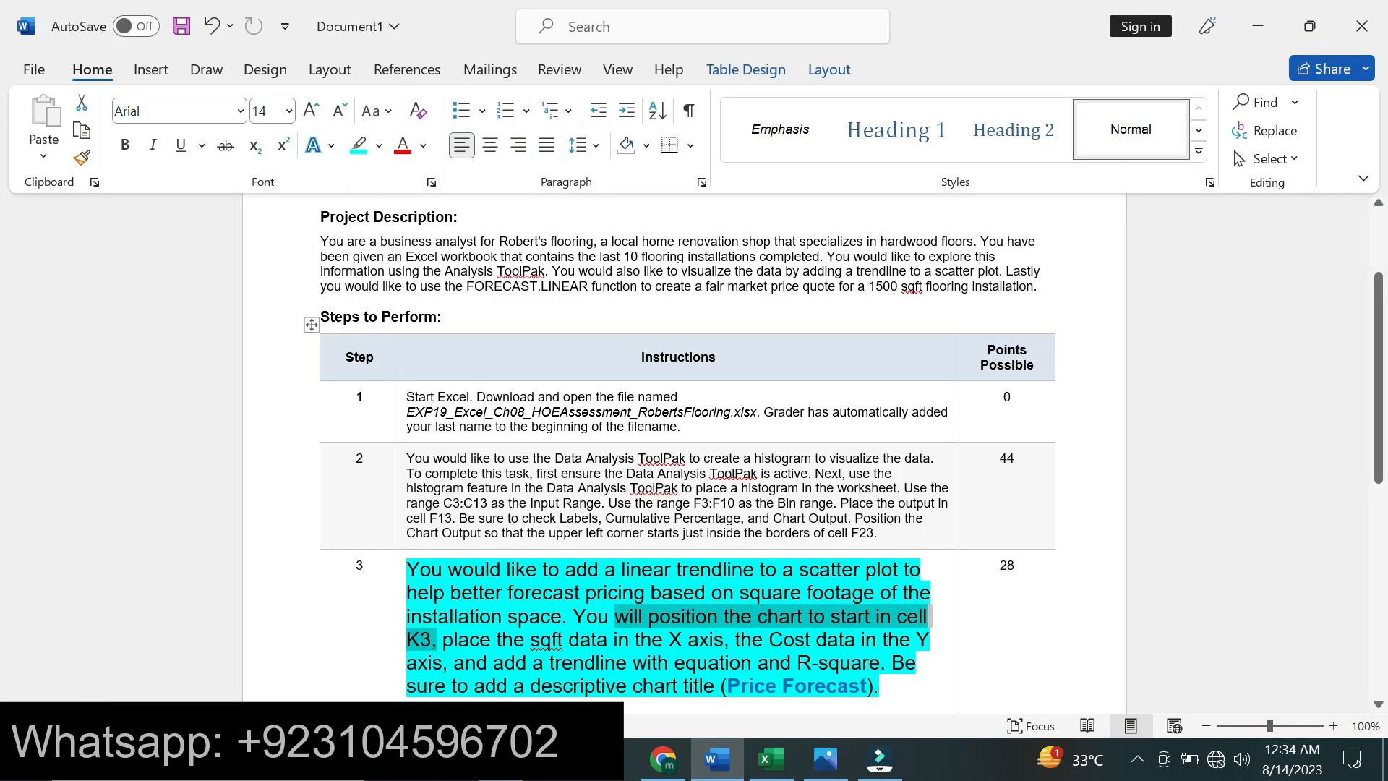
left_click_drag(442, 639, 881, 663)
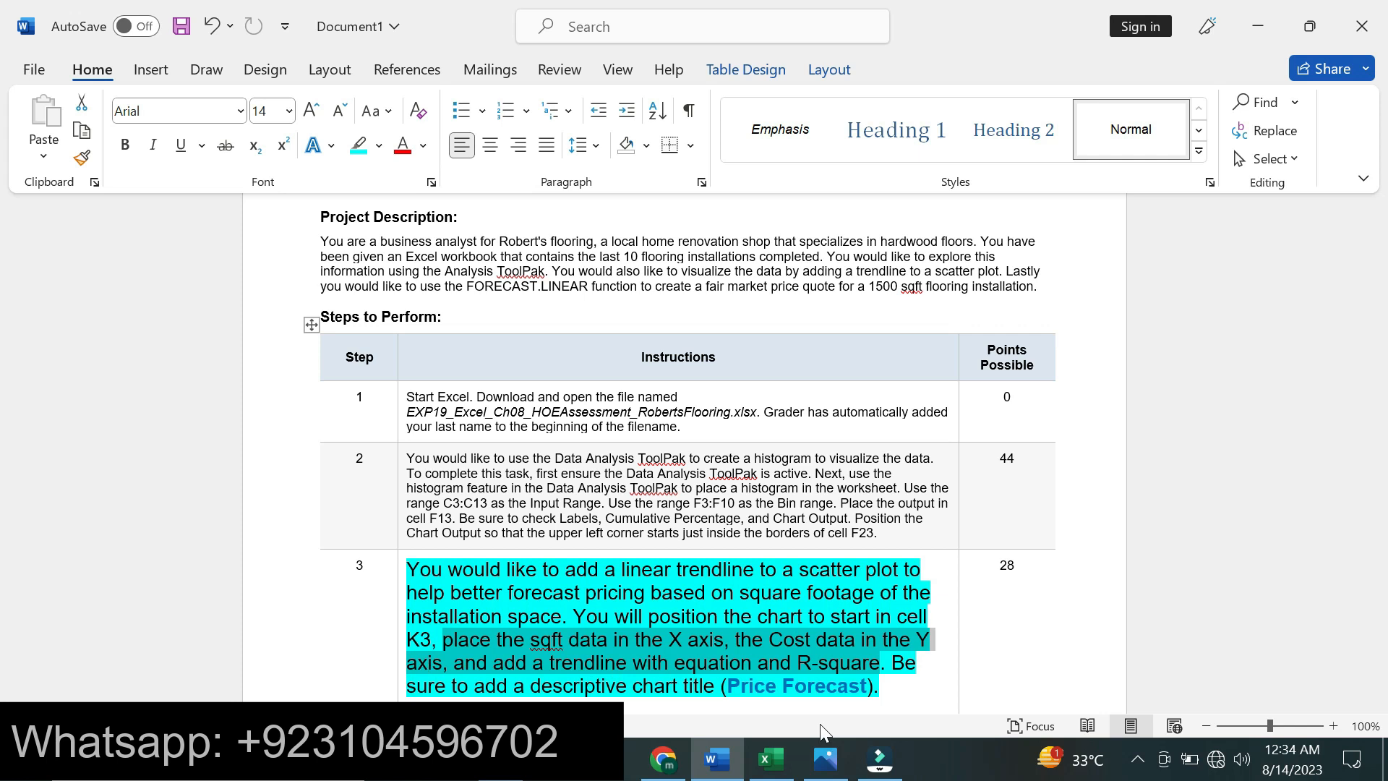
left_click(771, 759)
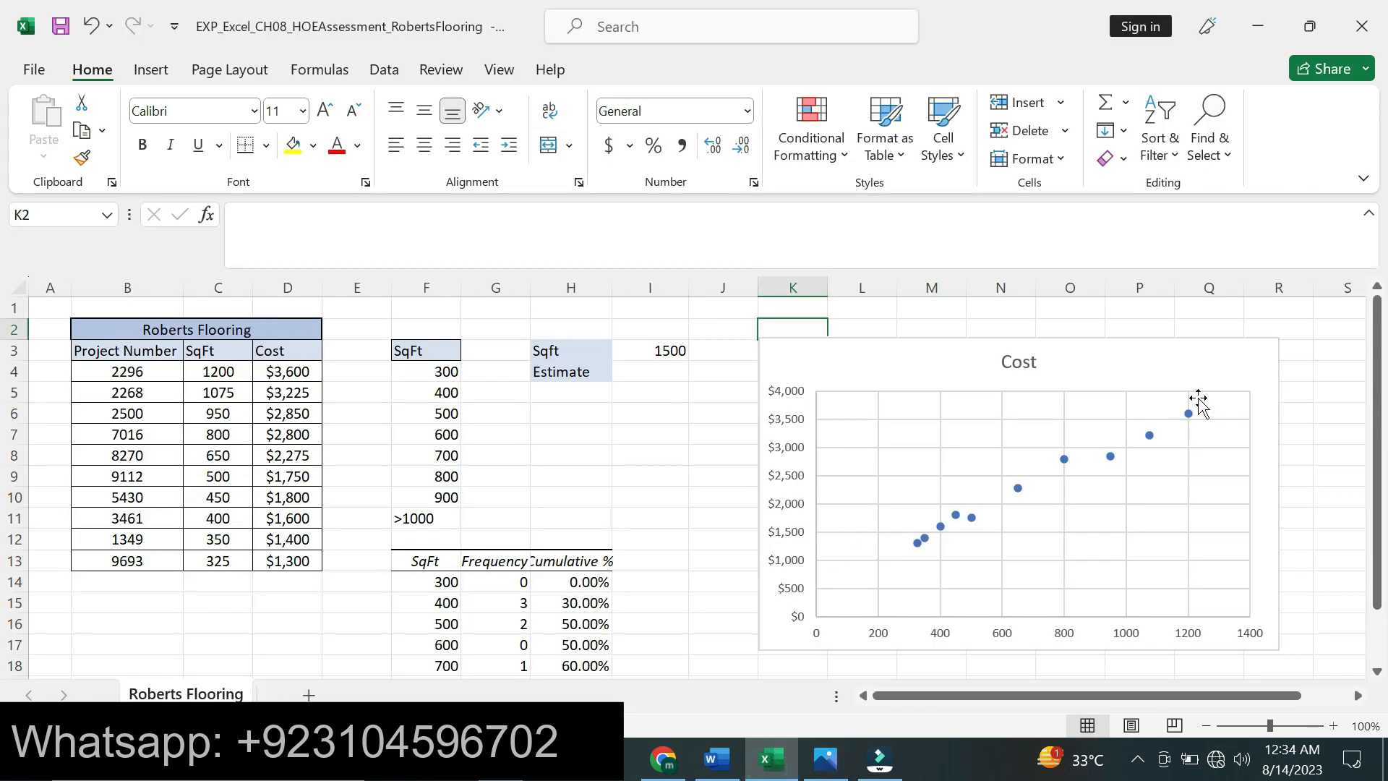
left_click(1204, 381)
left_click(1307, 353)
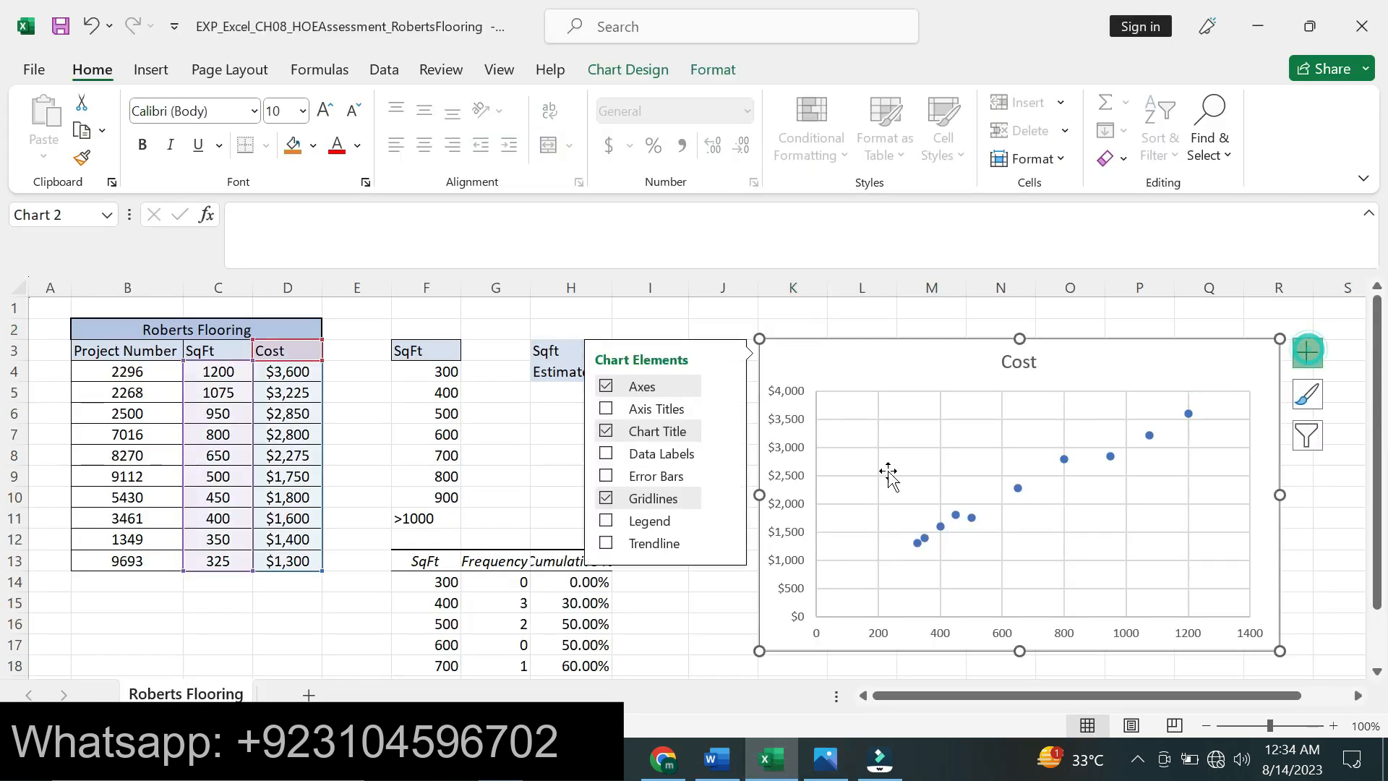
left_click(724, 542)
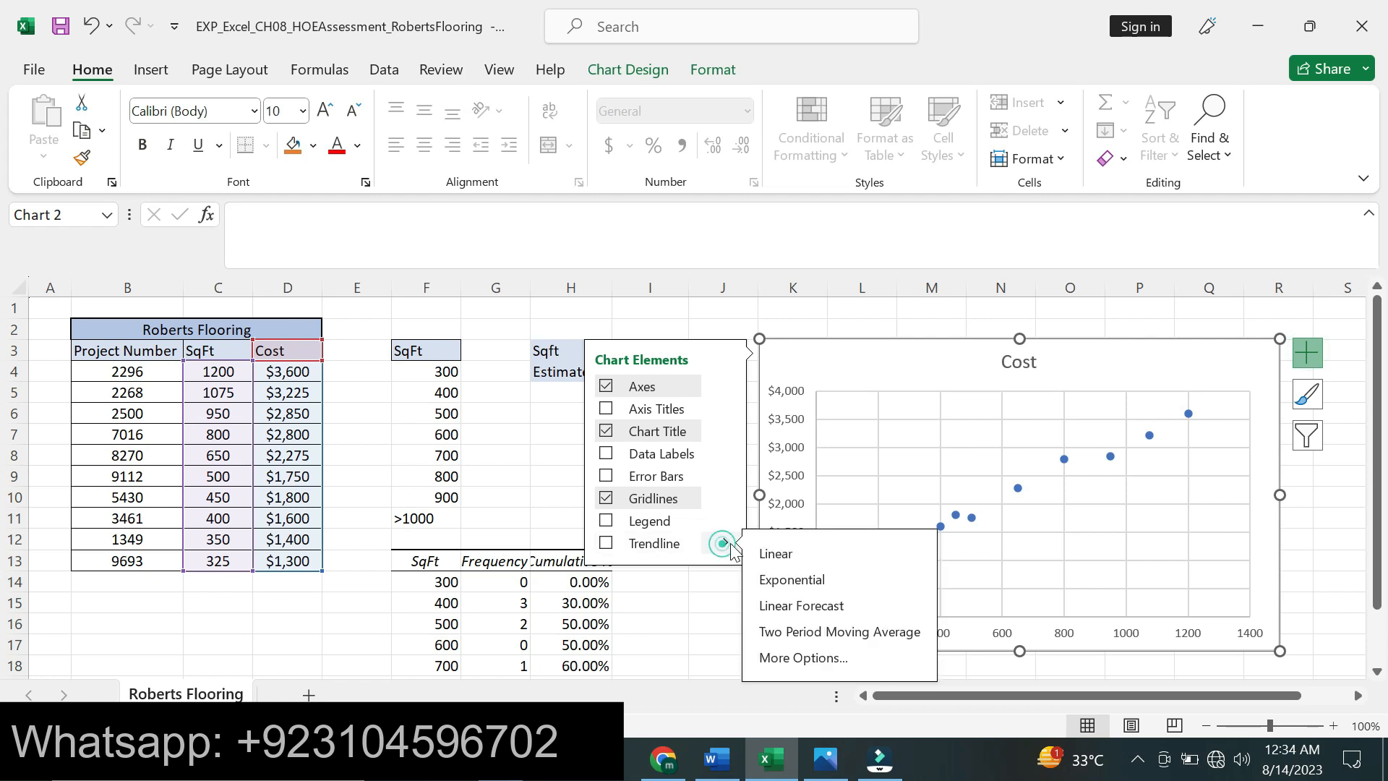
left_click(808, 555)
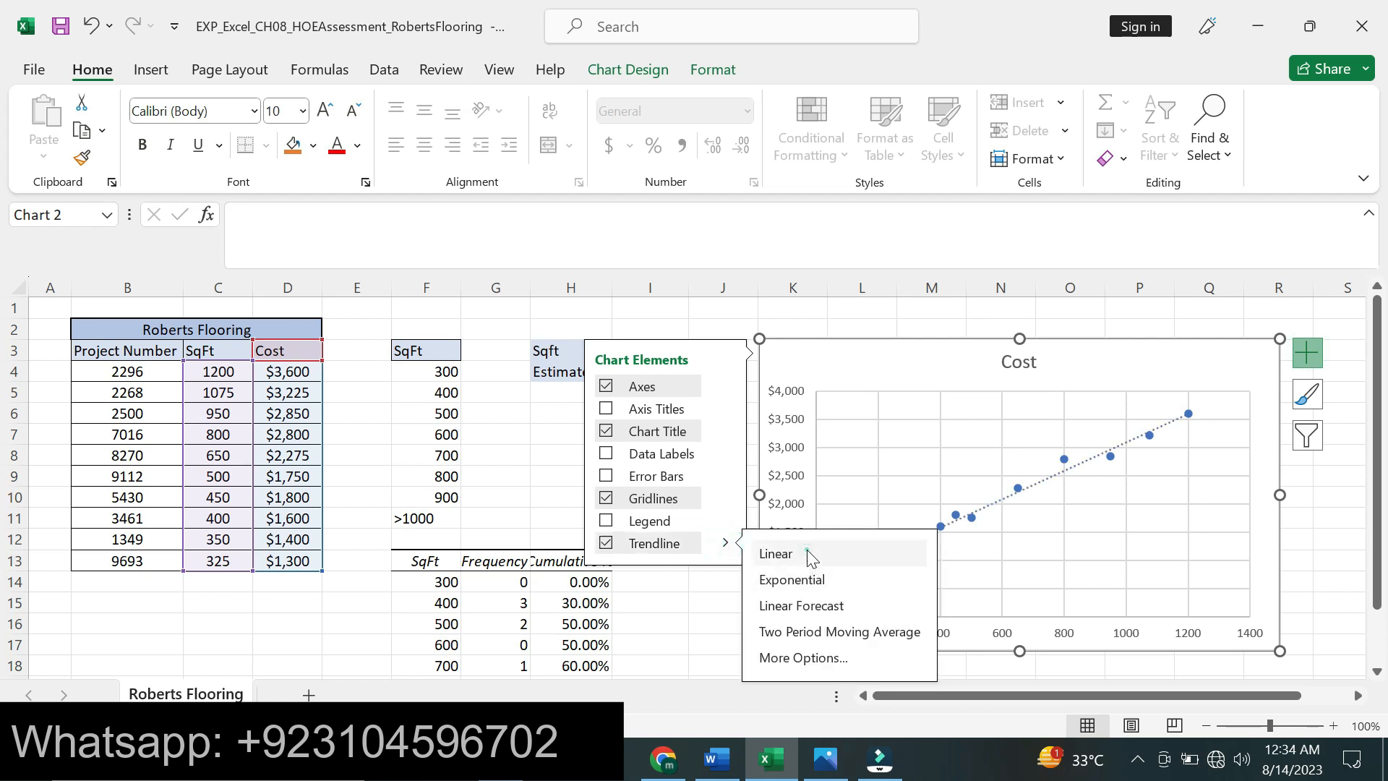
left_click(724, 544)
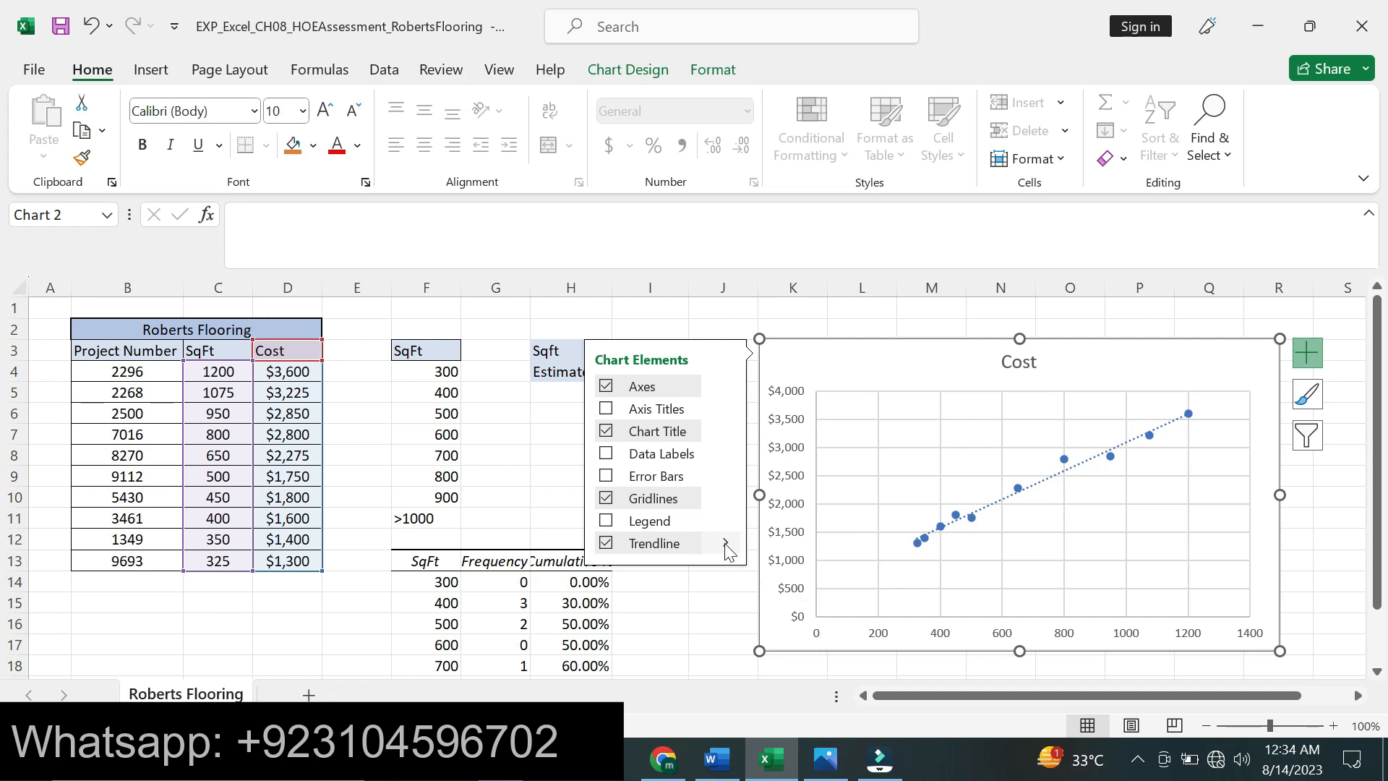
Check the equation and R-square requirement in Word and display both on the scatter chart's linear trendline in Excel
left_click(728, 543)
left_click(785, 655)
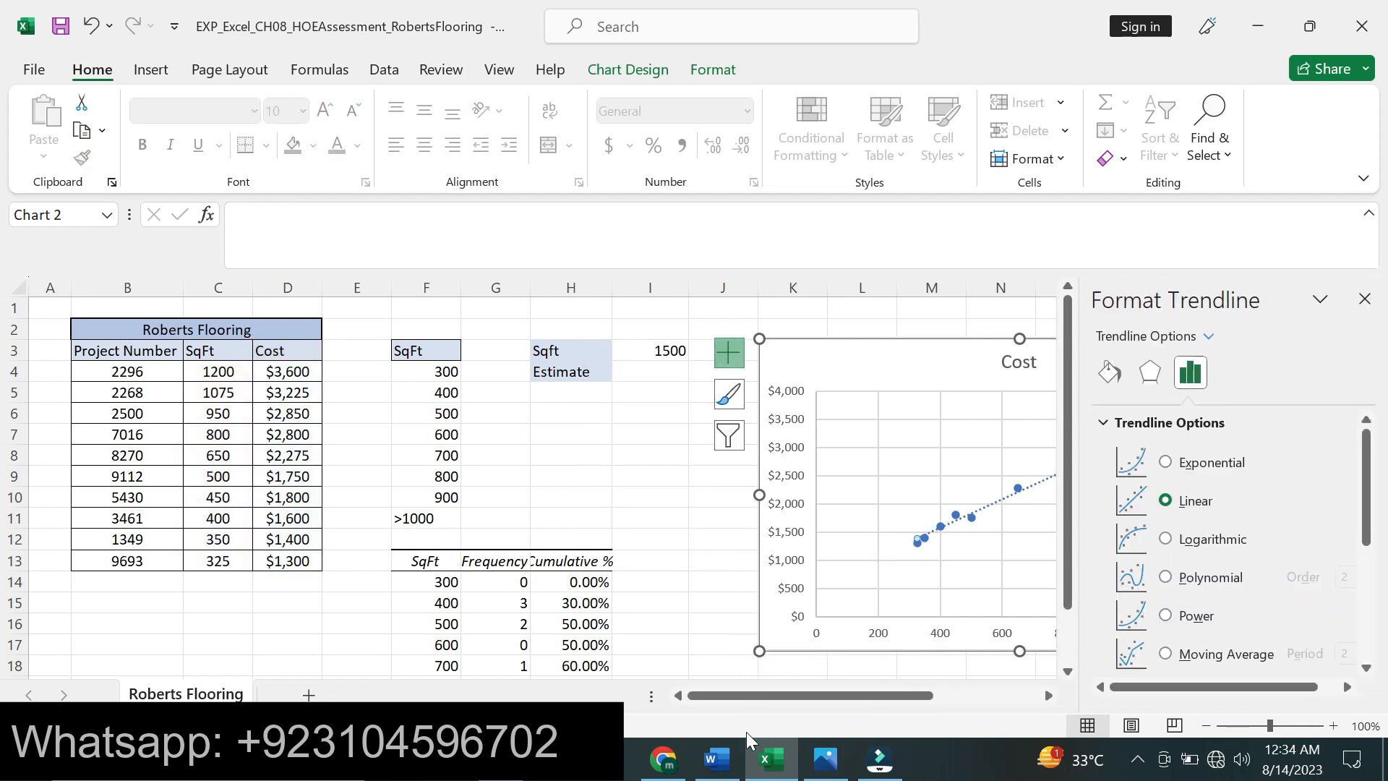
left_click(711, 759)
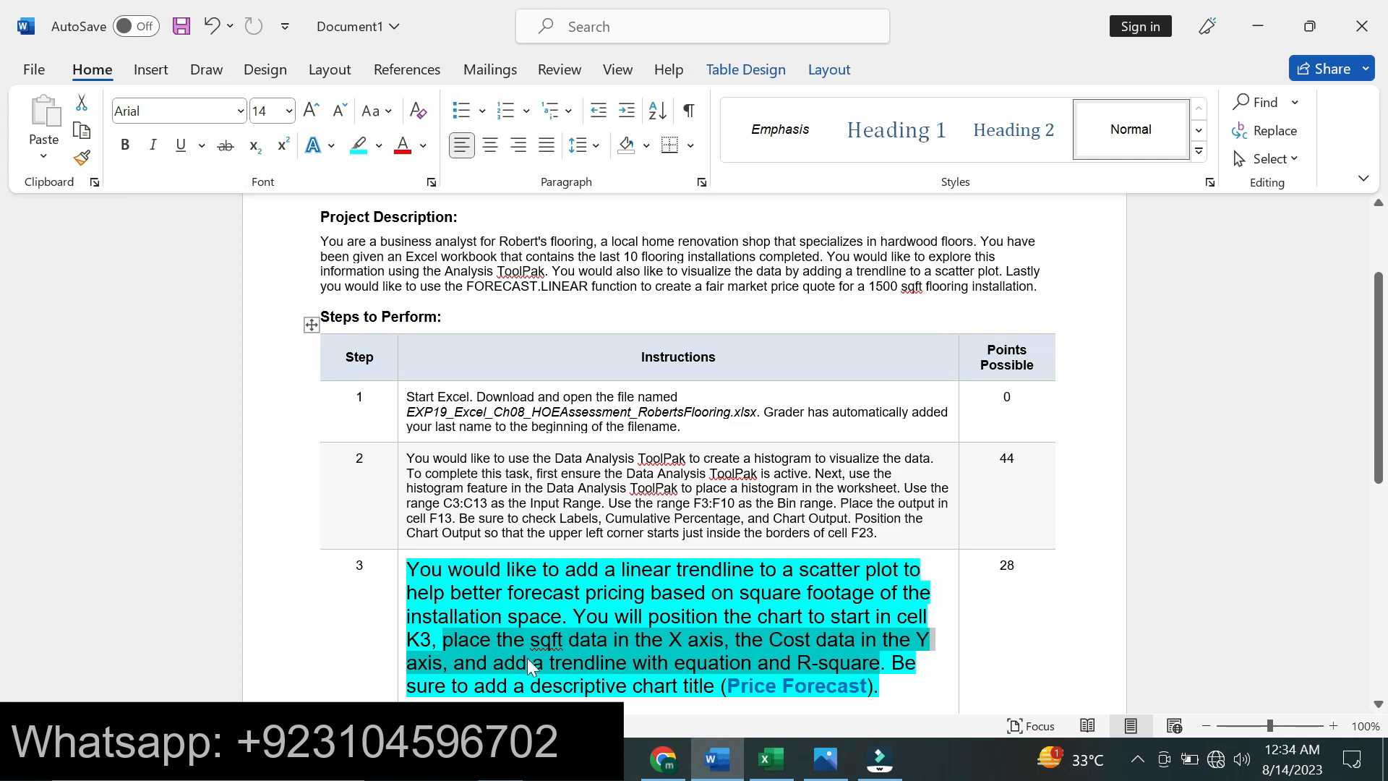
left_click(769, 758)
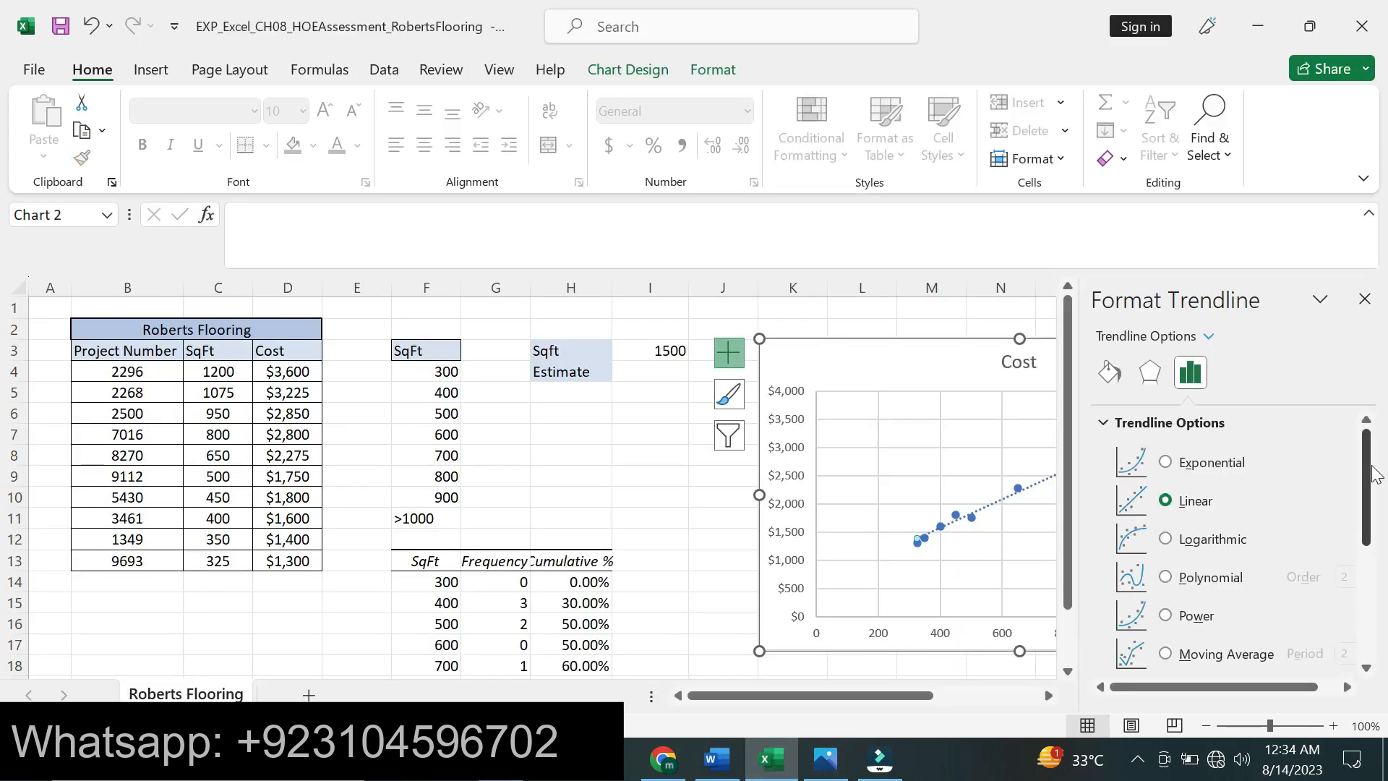
left_click_drag(1370, 473, 1369, 586)
left_click(1122, 627)
left_click(1131, 658)
left_click(1365, 298)
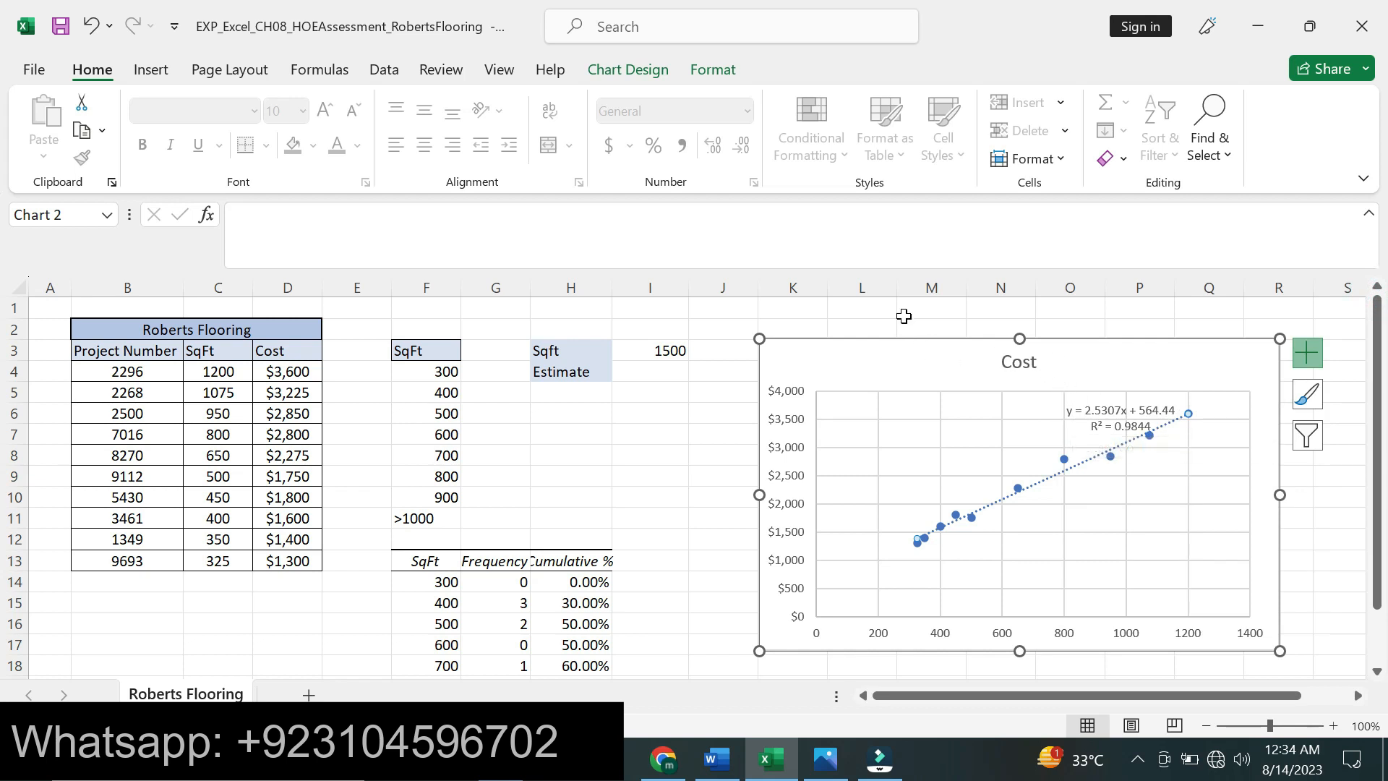
left_click(904, 314)
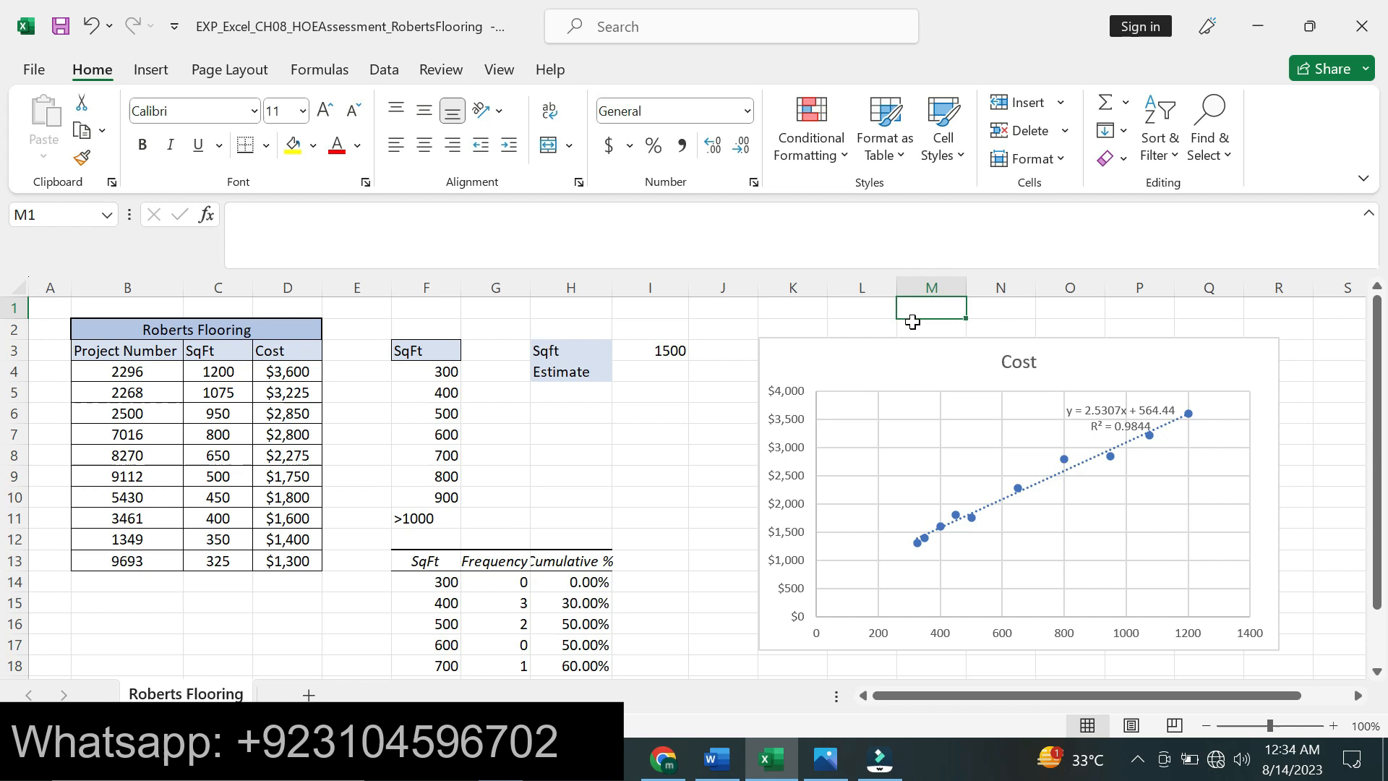
Switch to Word and copy the required chart title "Price Forecast" from the step 3 instruction
left_click(717, 757)
left_click(734, 660)
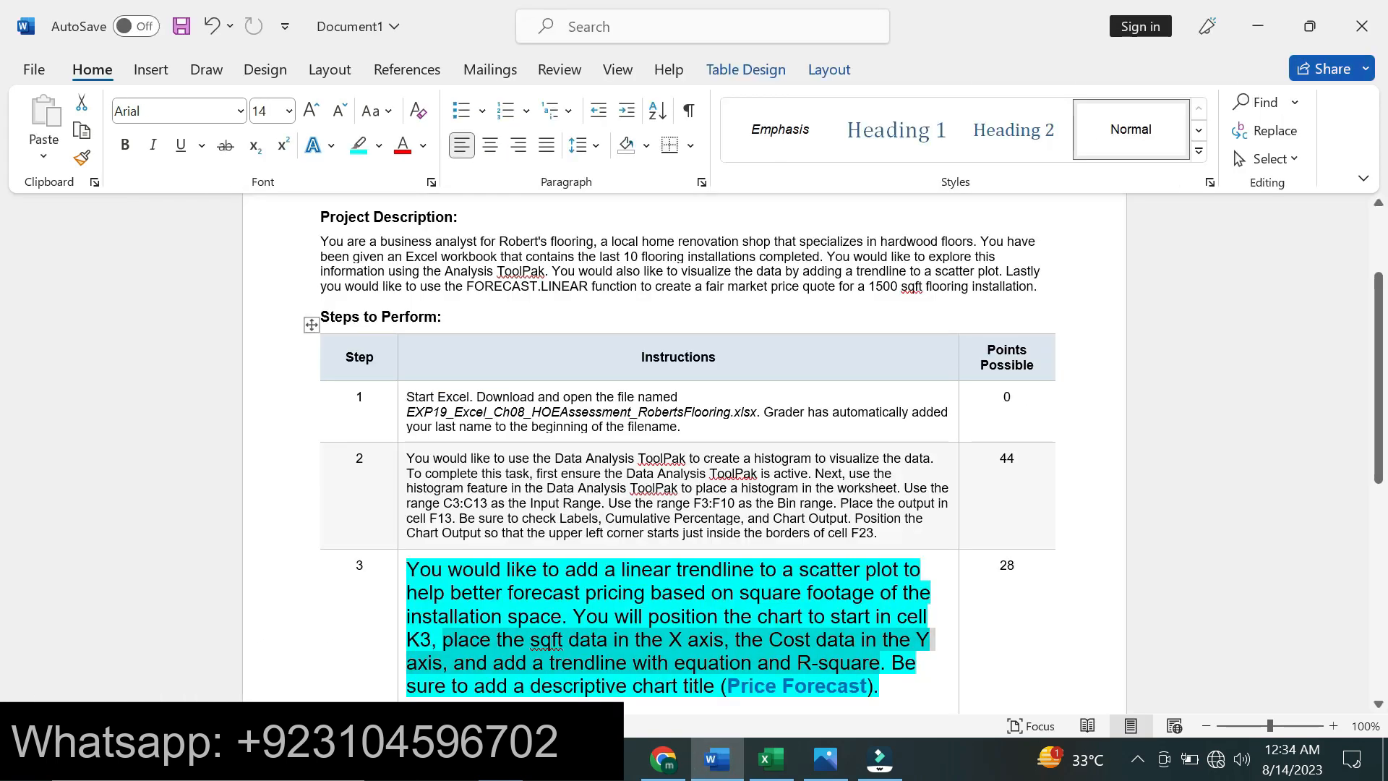
left_click_drag(728, 685, 871, 688)
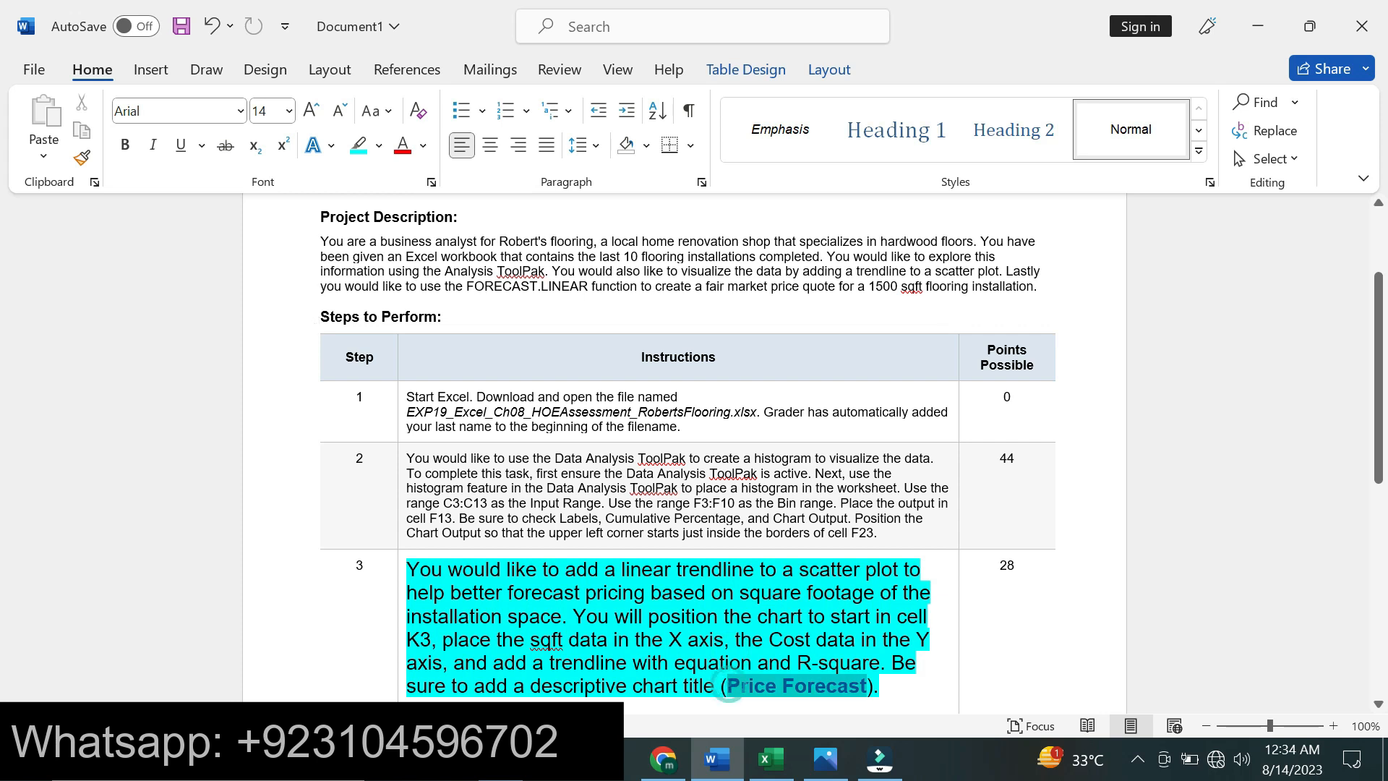
key("ctrl+c")
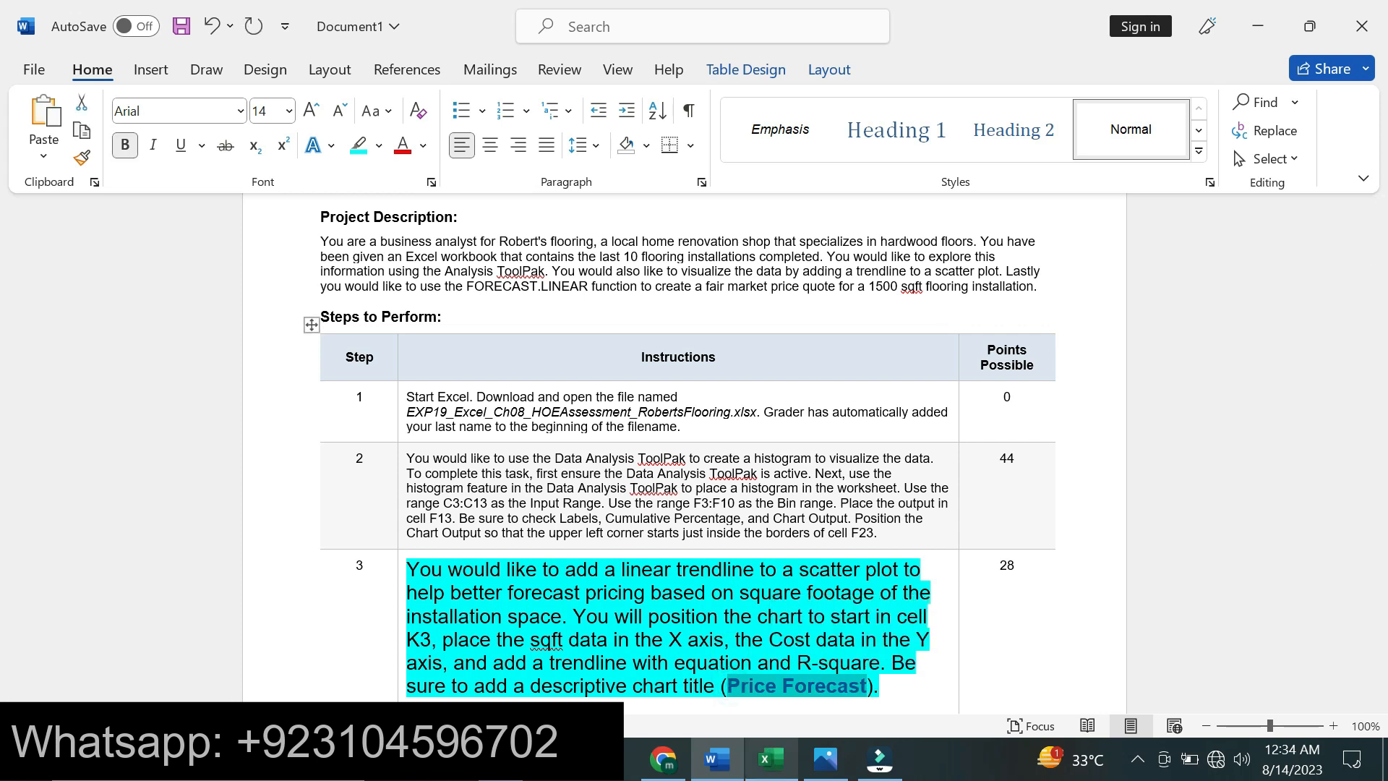
left_click_drag(446, 681, 866, 687)
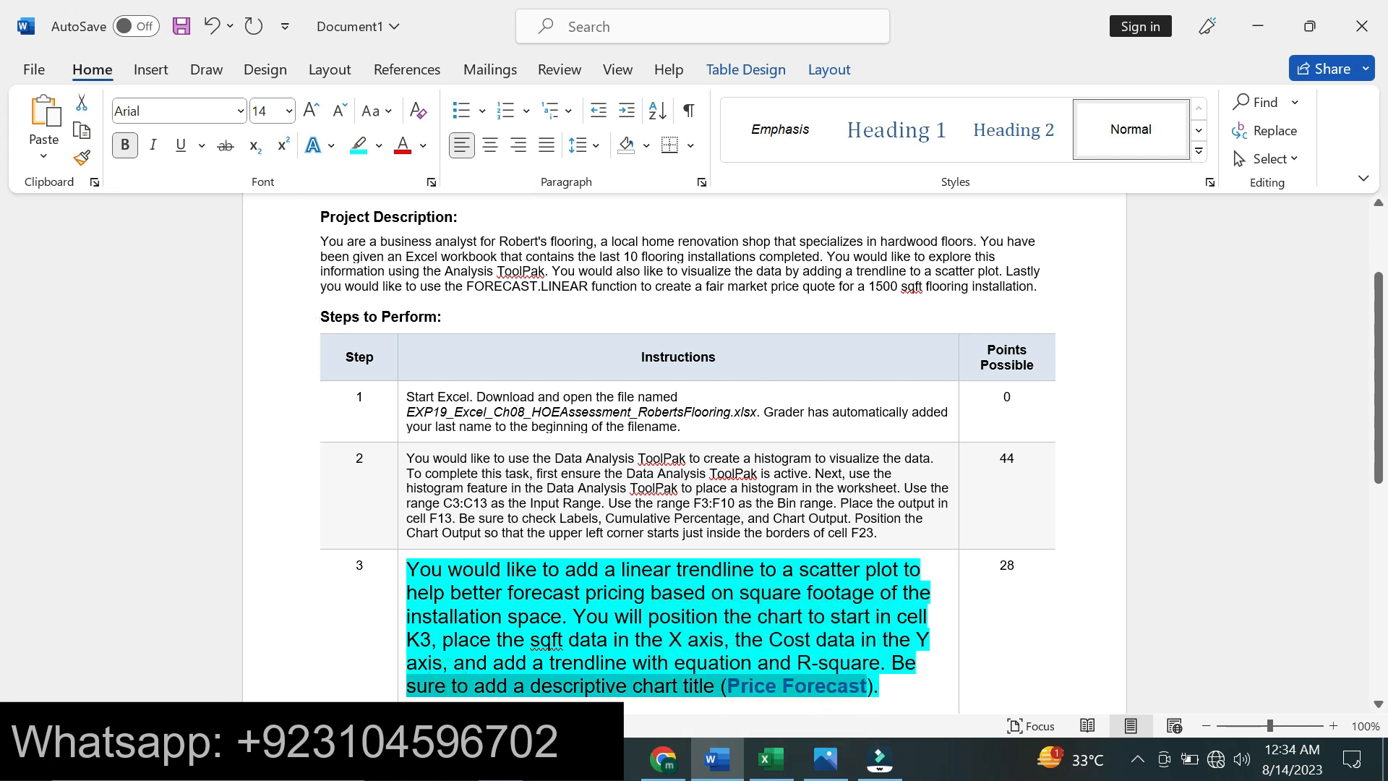
Switch to Excel and replace the scatter chart's title with the copied text "Price Forecast"
left_click(770, 759)
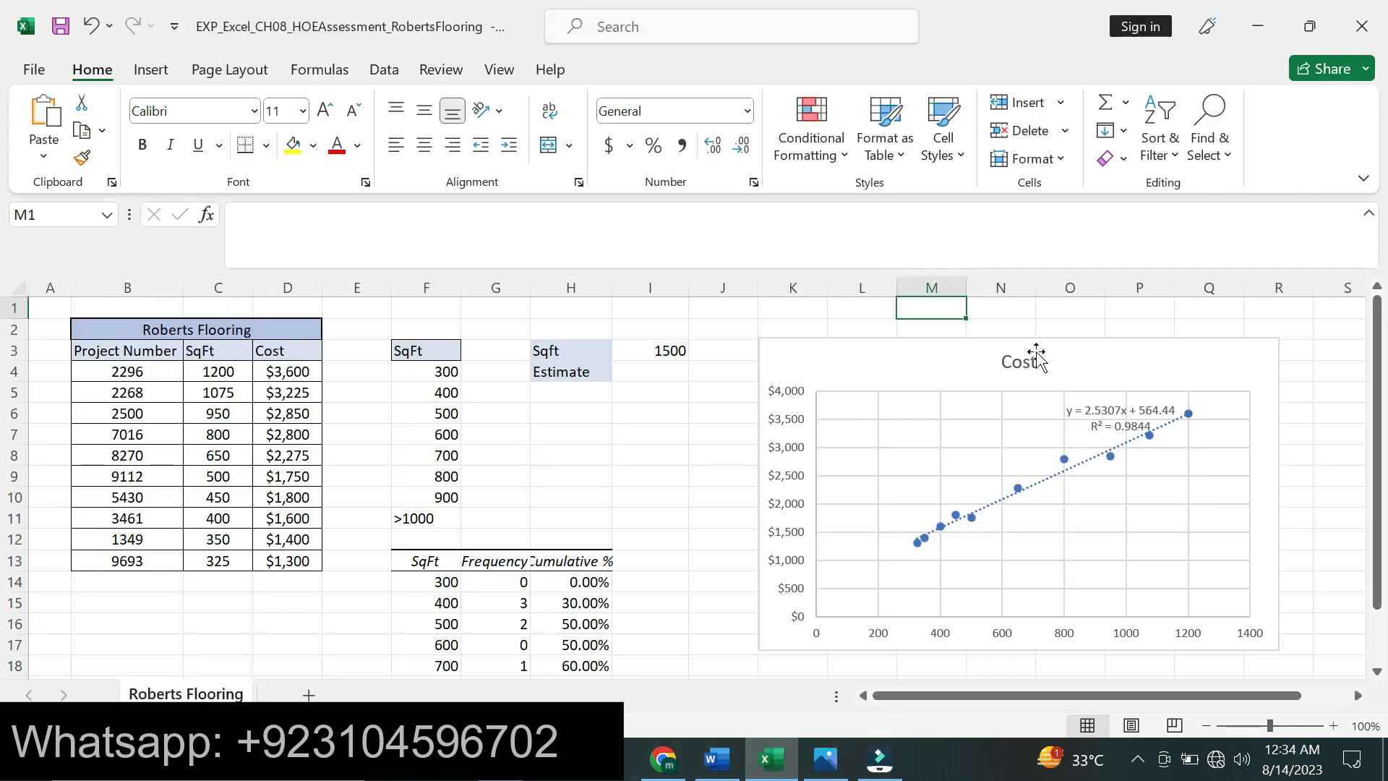
double_click(1019, 361)
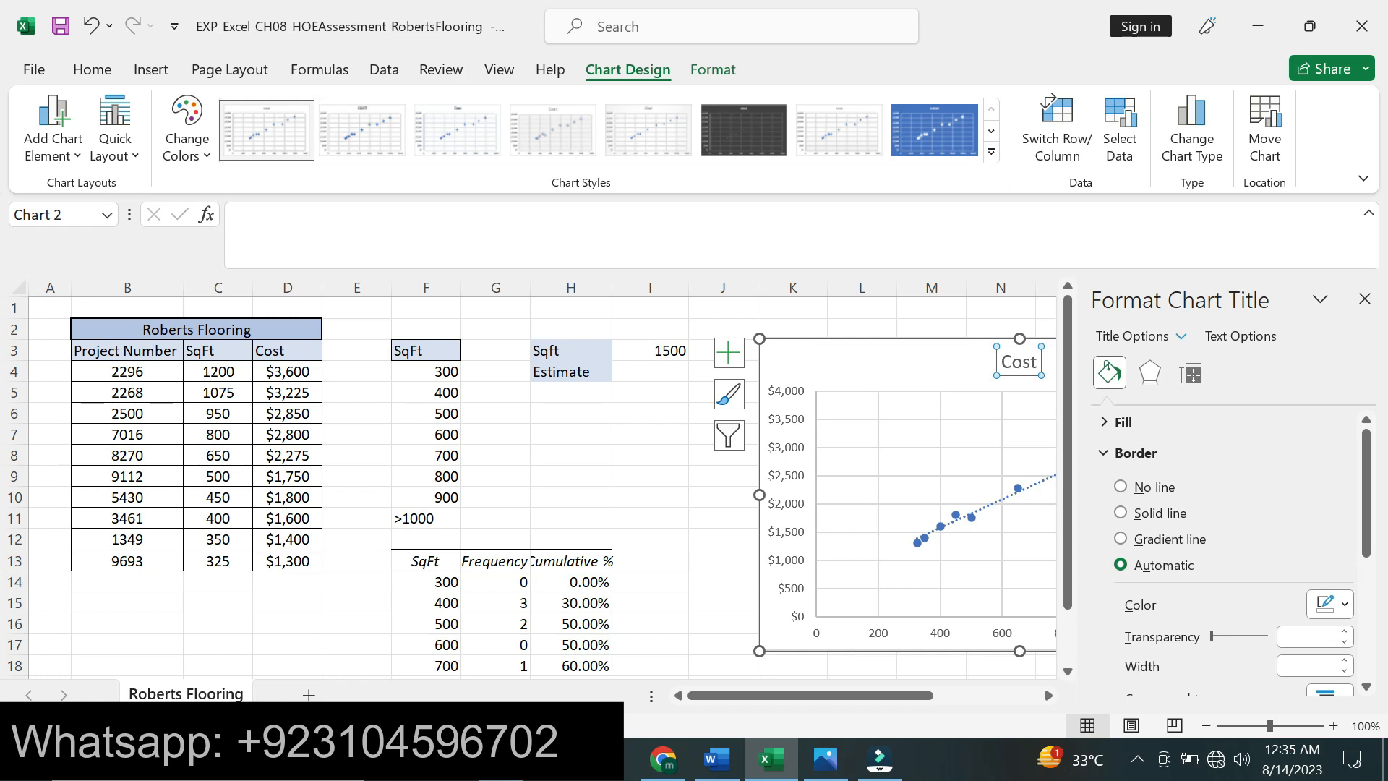
left_click(1030, 362)
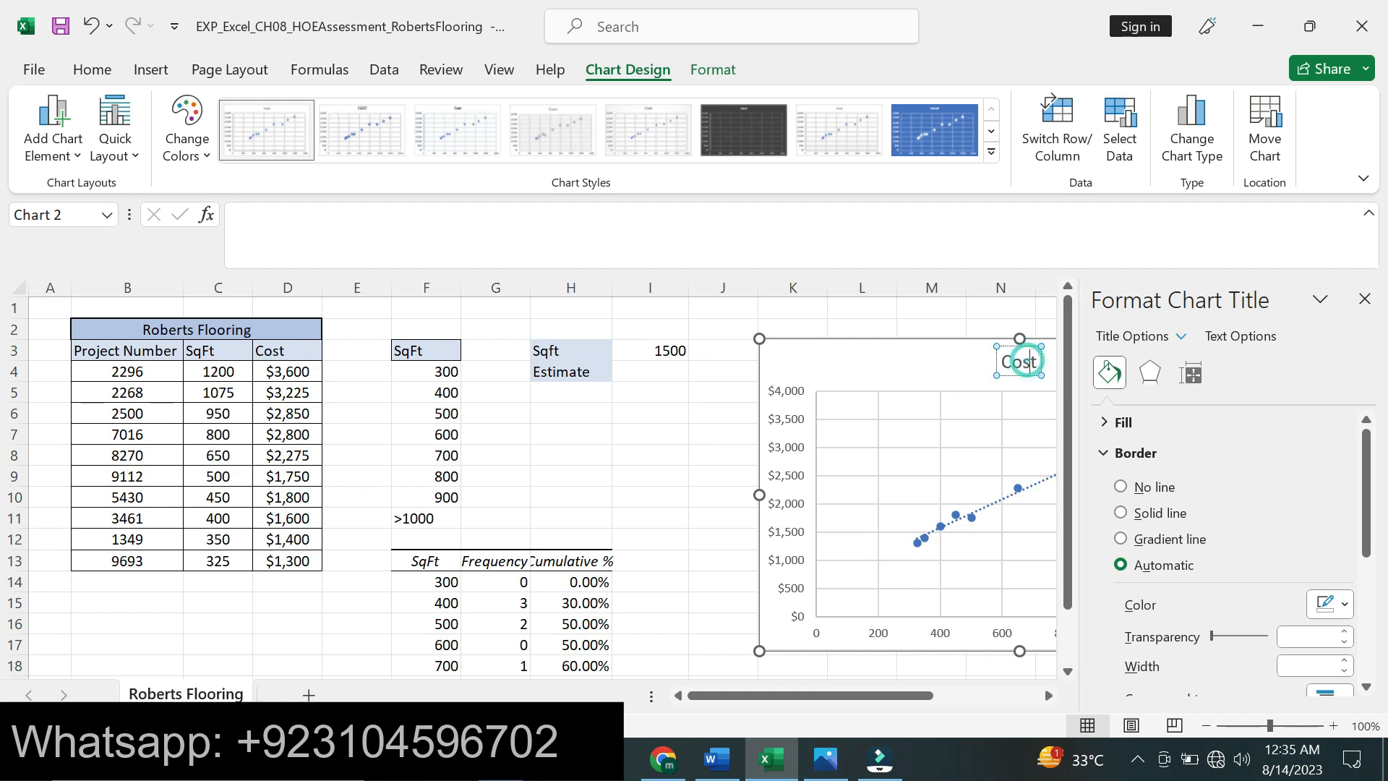
left_click(1037, 362)
key("BackSpace")
key("BackSpace")
key("BackSpace")
key("BackSpace")
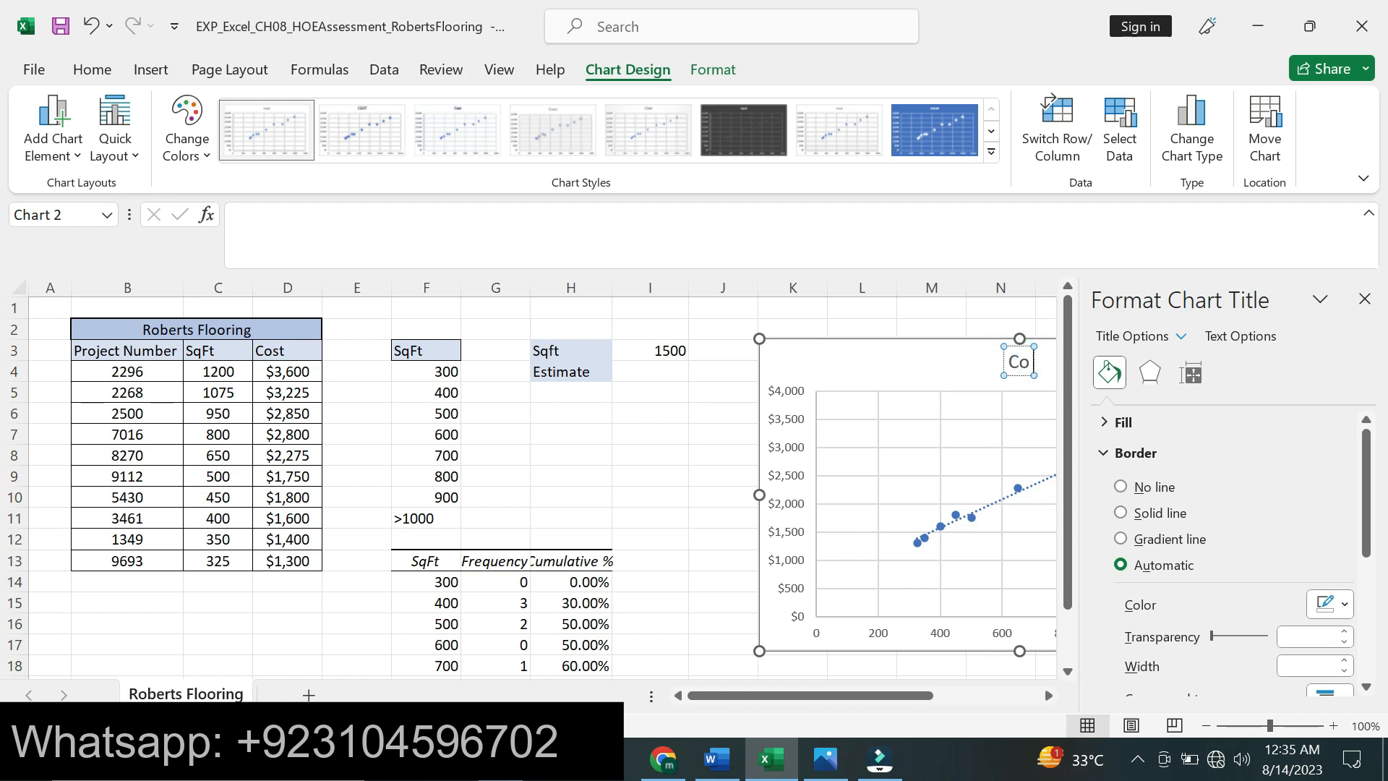
key("ctrl+v")
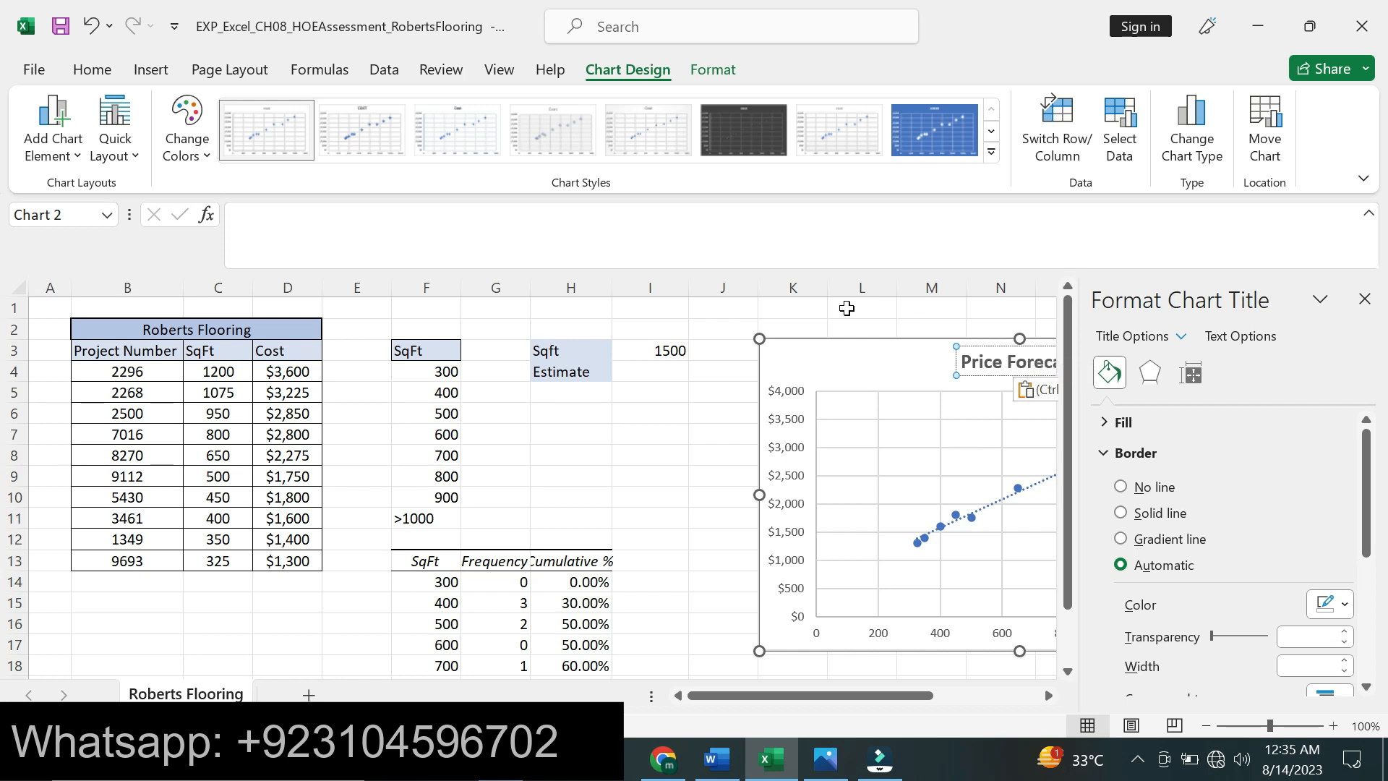
left_click(699, 399)
left_click(1364, 298)
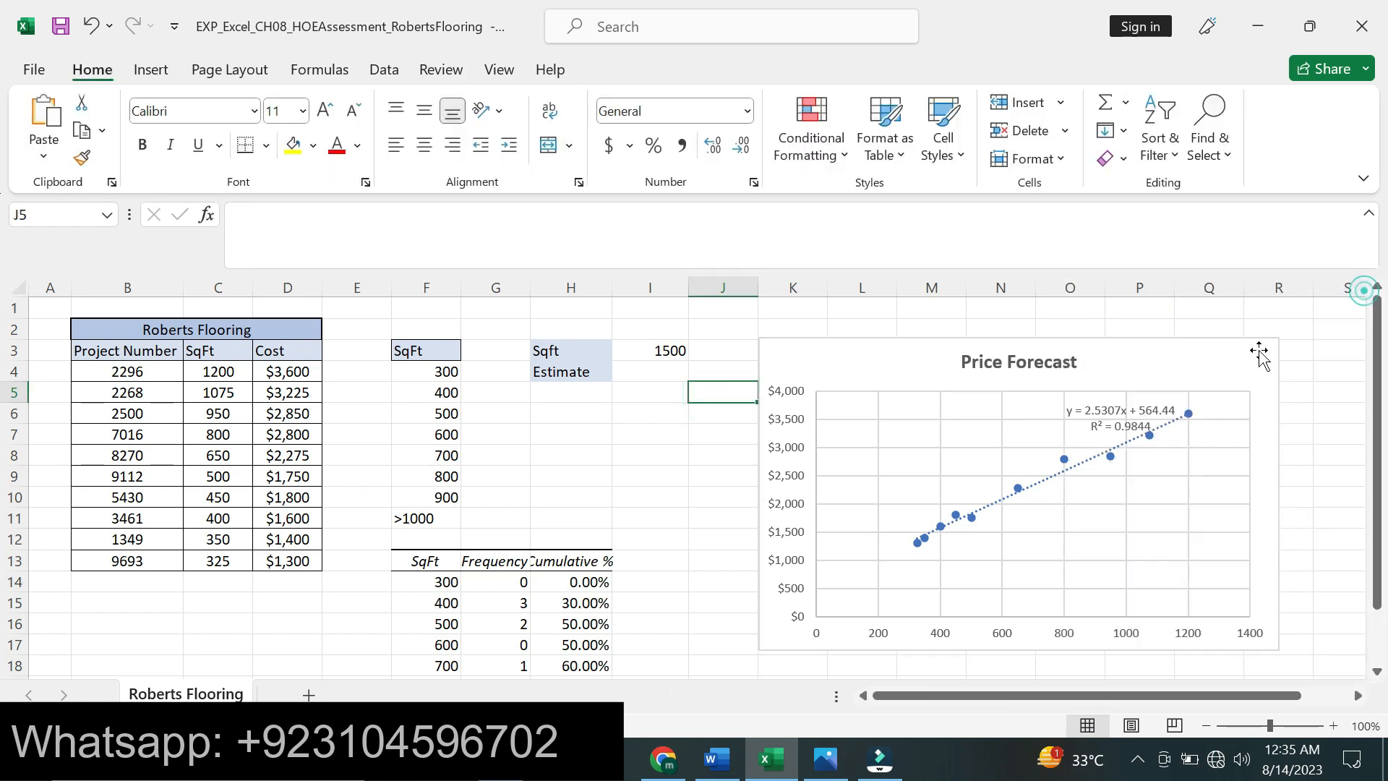
left_click(1325, 337)
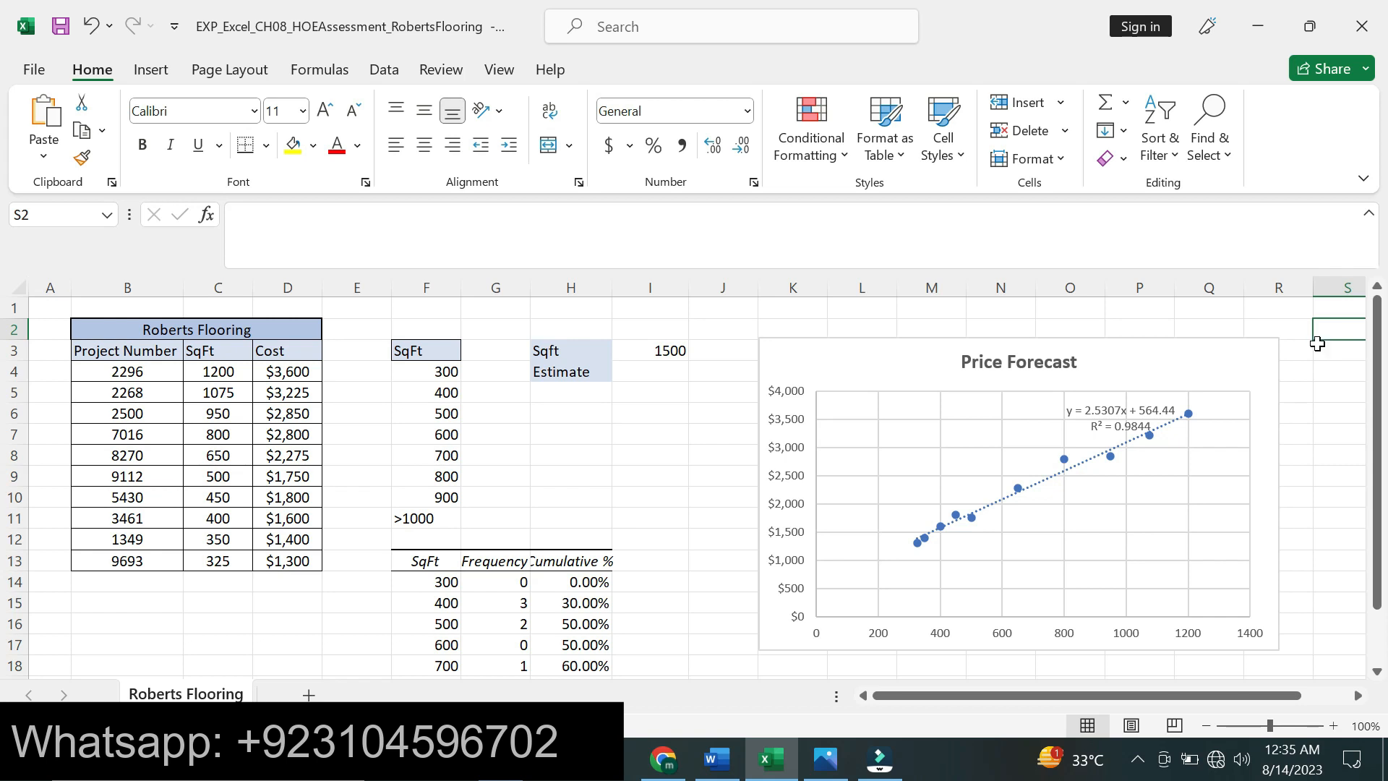
Switch to Word and undo the highlighting and font enlargement of the step 3 instruction
left_click(715, 758)
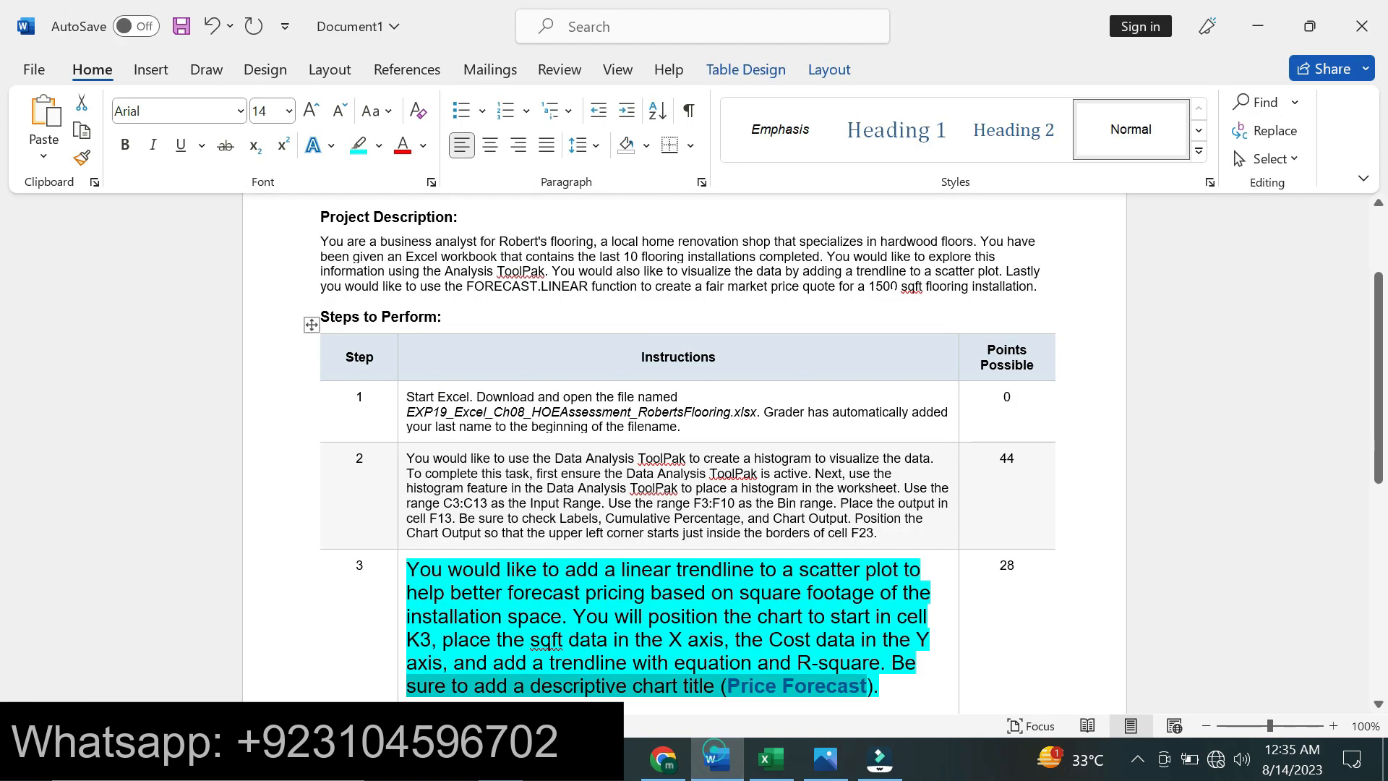
key("ctrl+z")
key("ctrl+z")
left_click(686, 584)
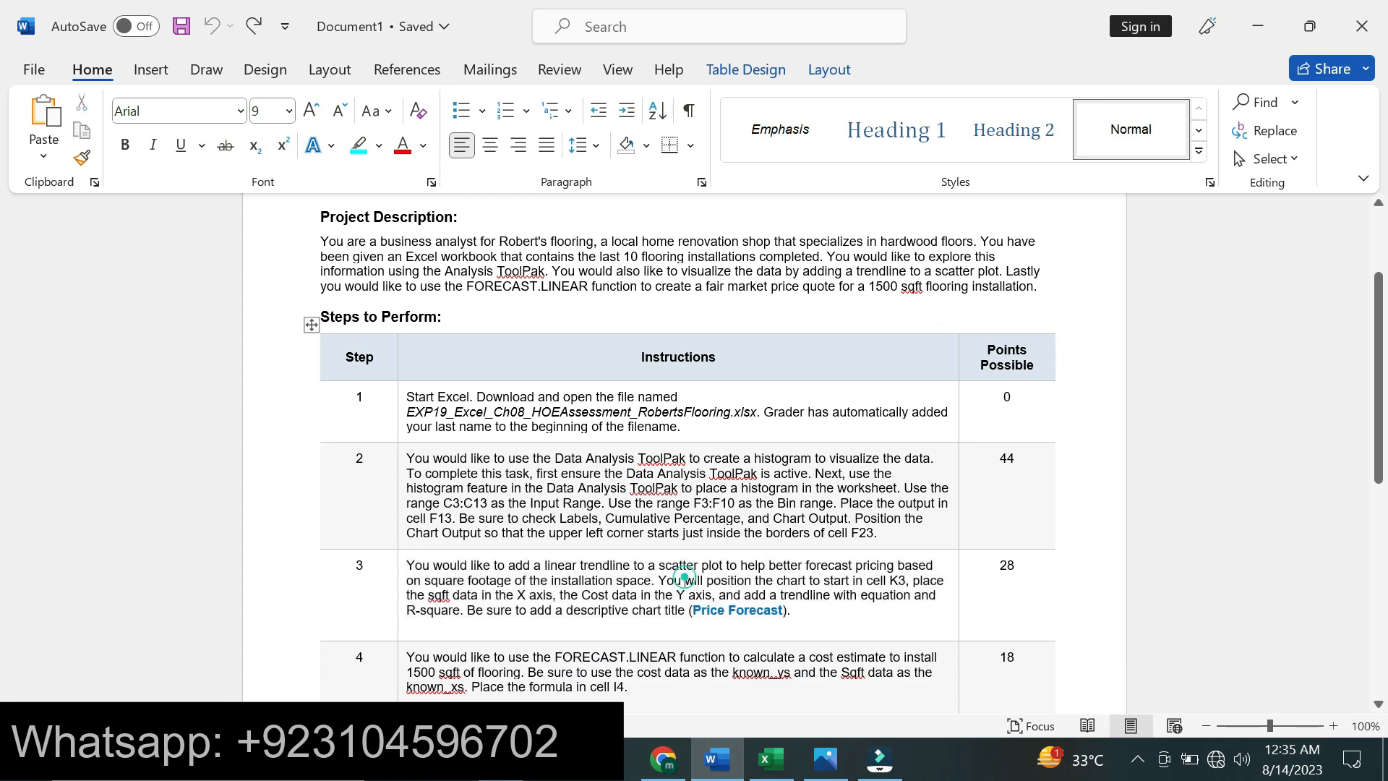
Set the step 4 FORECAST.LINEAR instruction to font size 14 and highlight it in turquoise
scroll(4, 405, "up", 4)
scroll(4, 405, "down", 5)
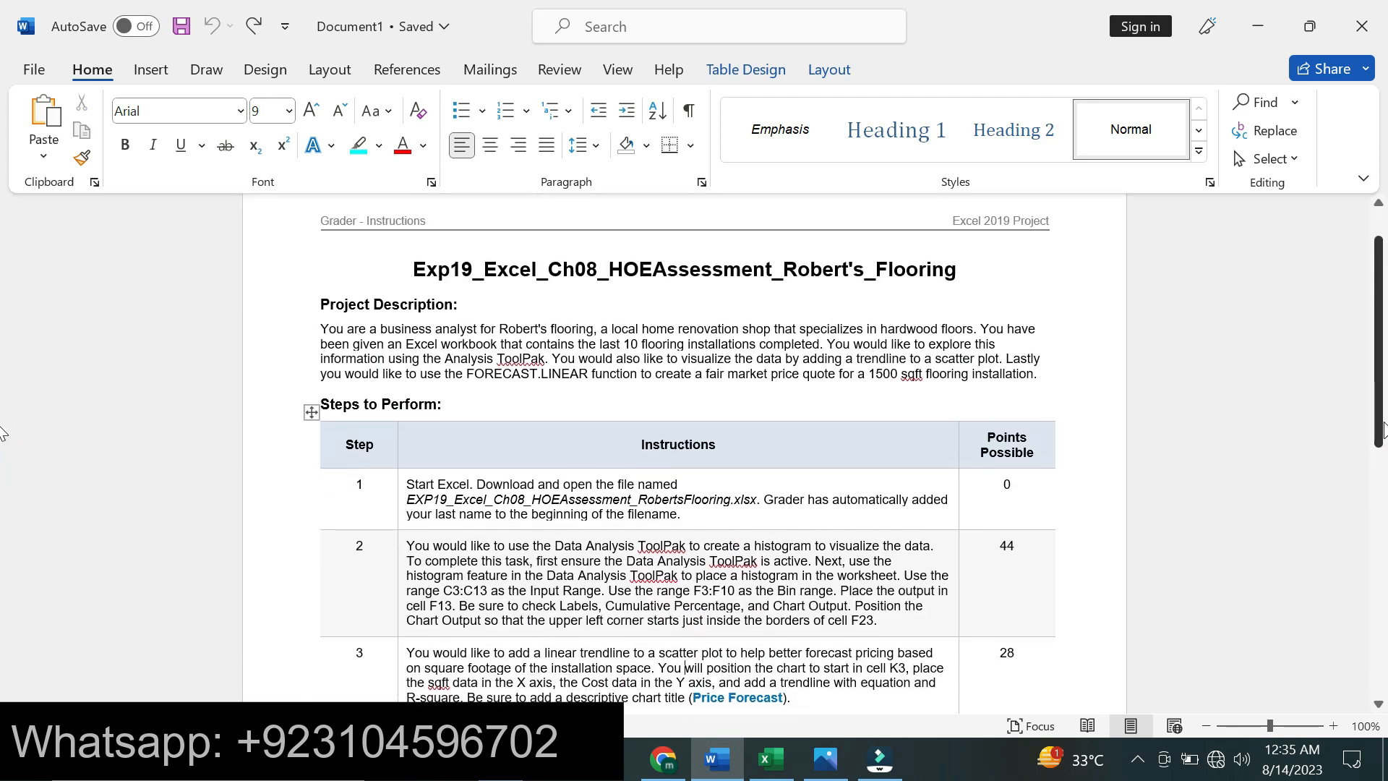
scroll(4, 492, "down", 1)
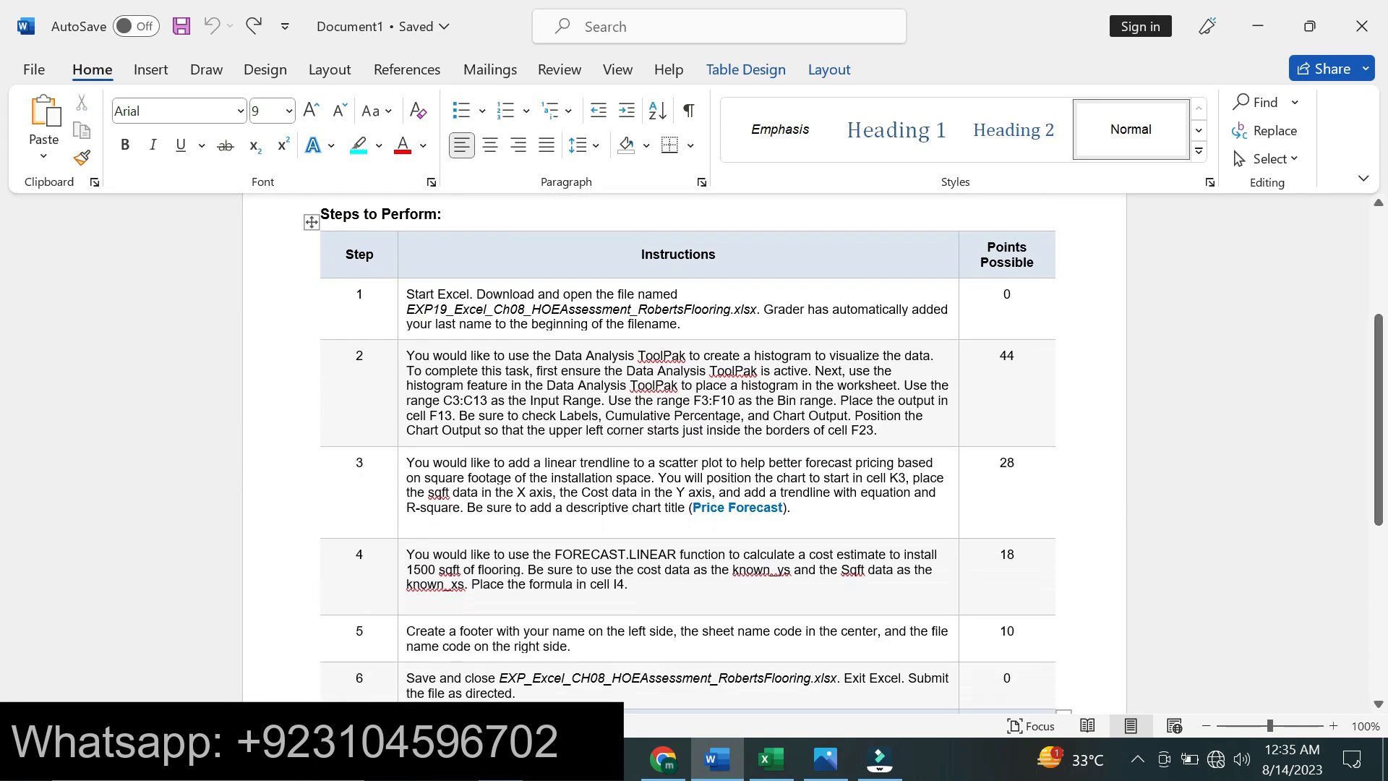
left_click_drag(407, 554, 678, 596)
left_click(803, 521)
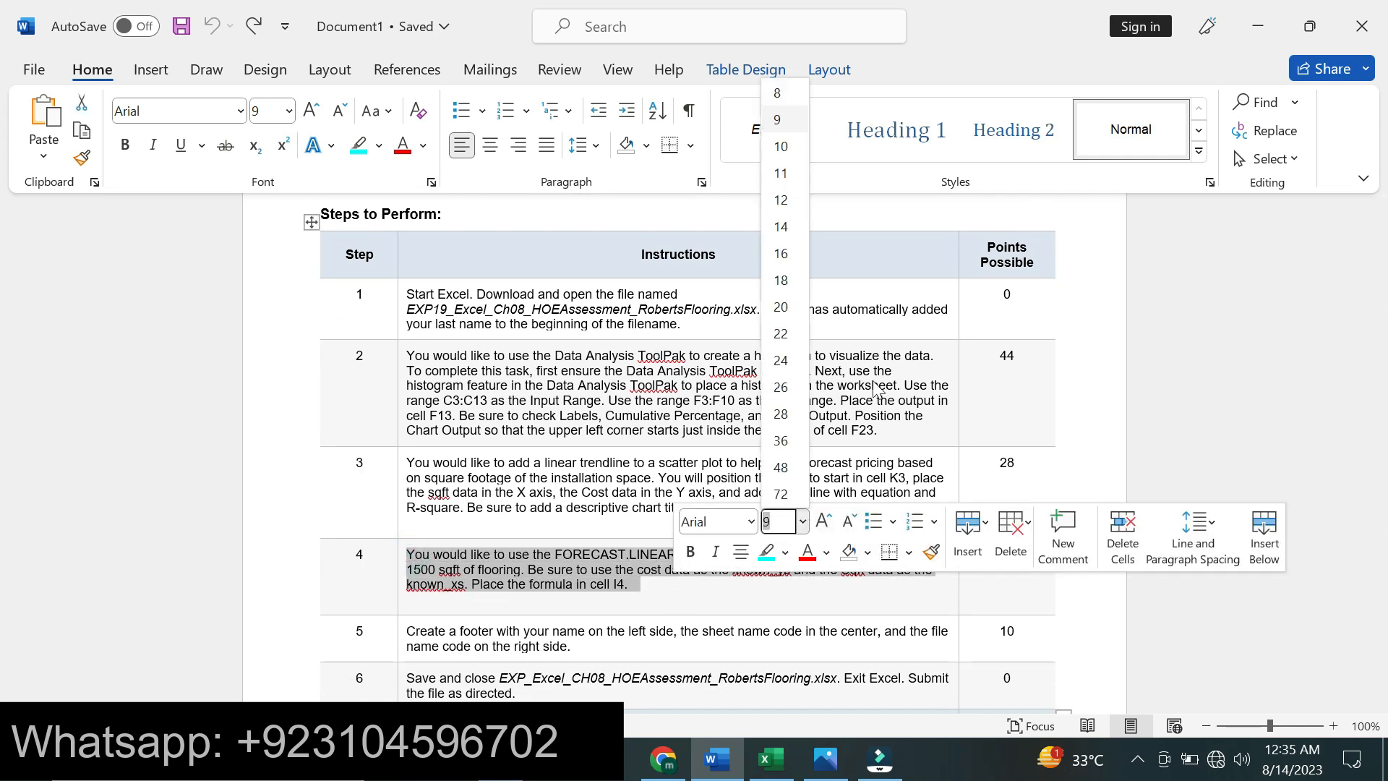
left_click(782, 227)
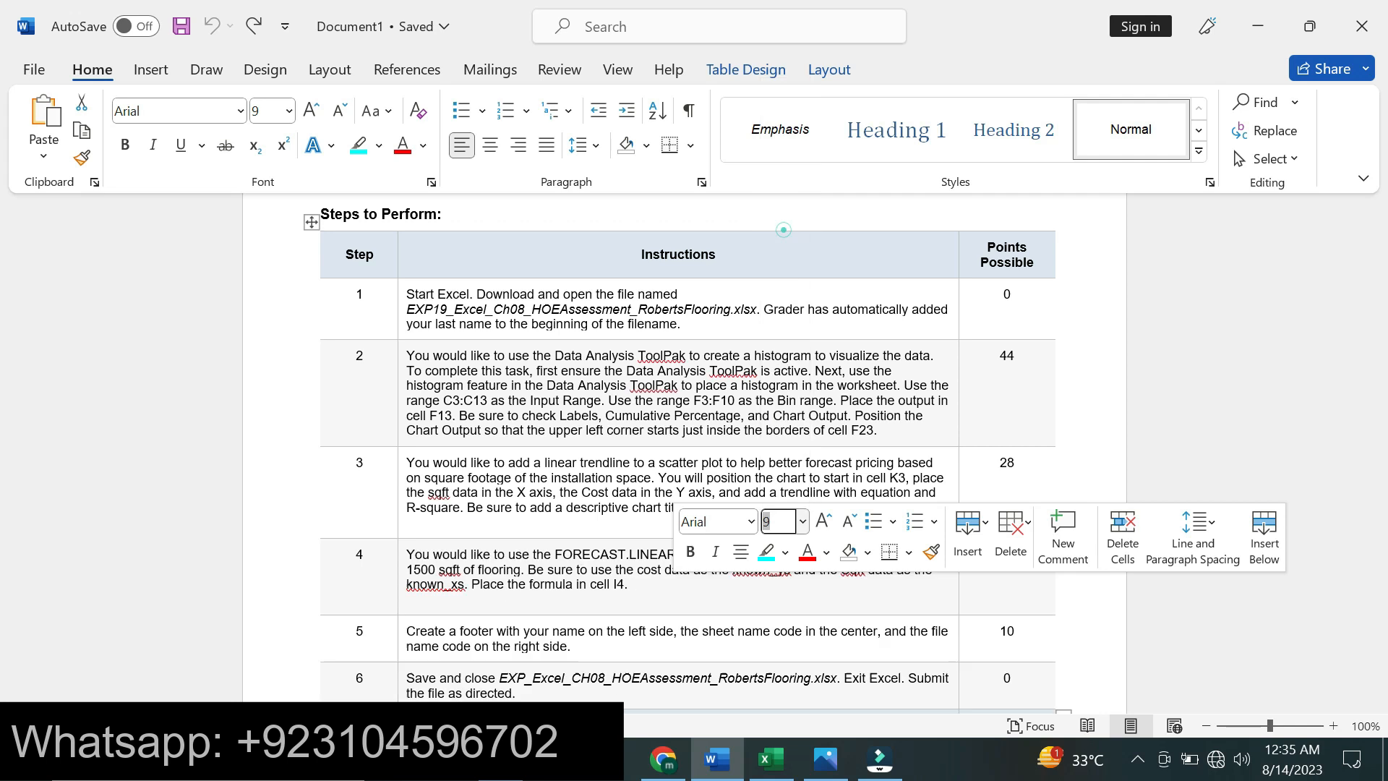
left_click(767, 552)
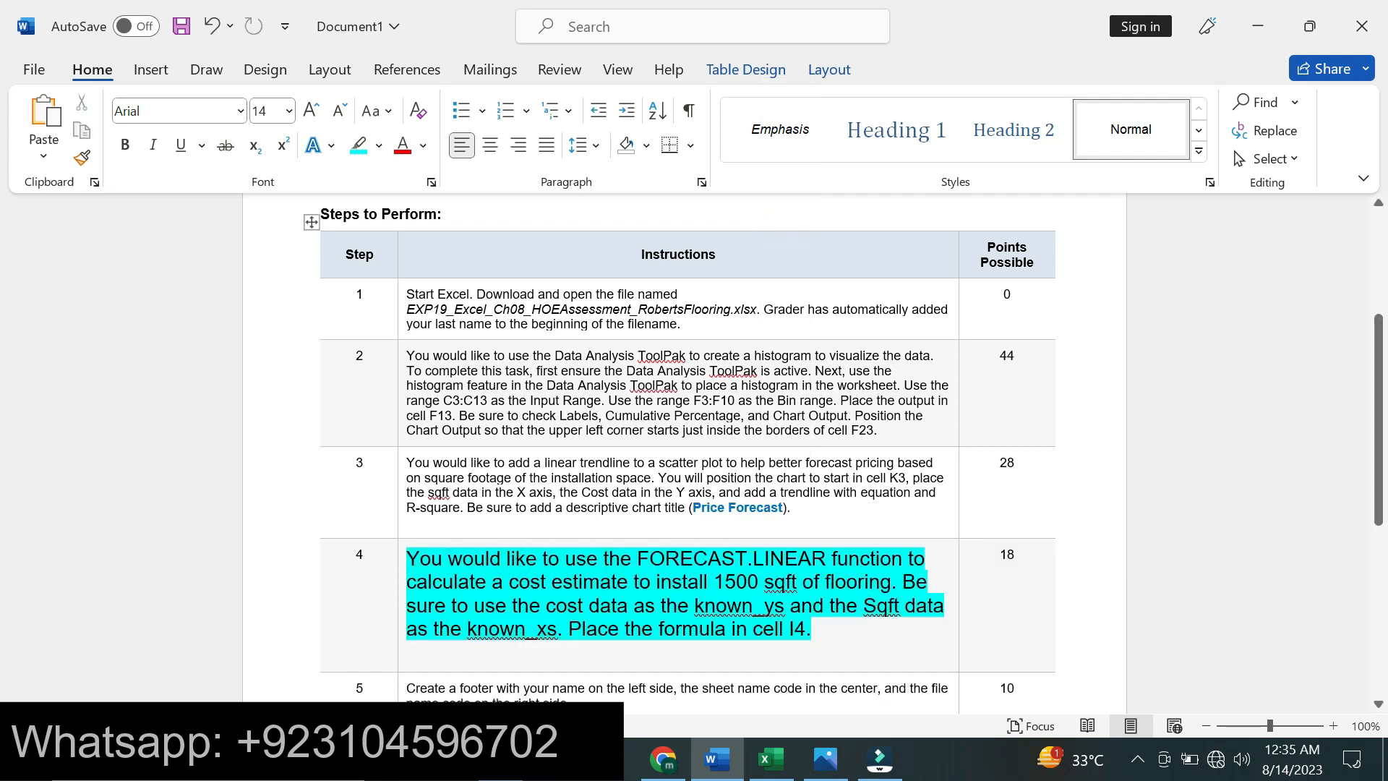
left_click_drag(448, 549, 449, 551)
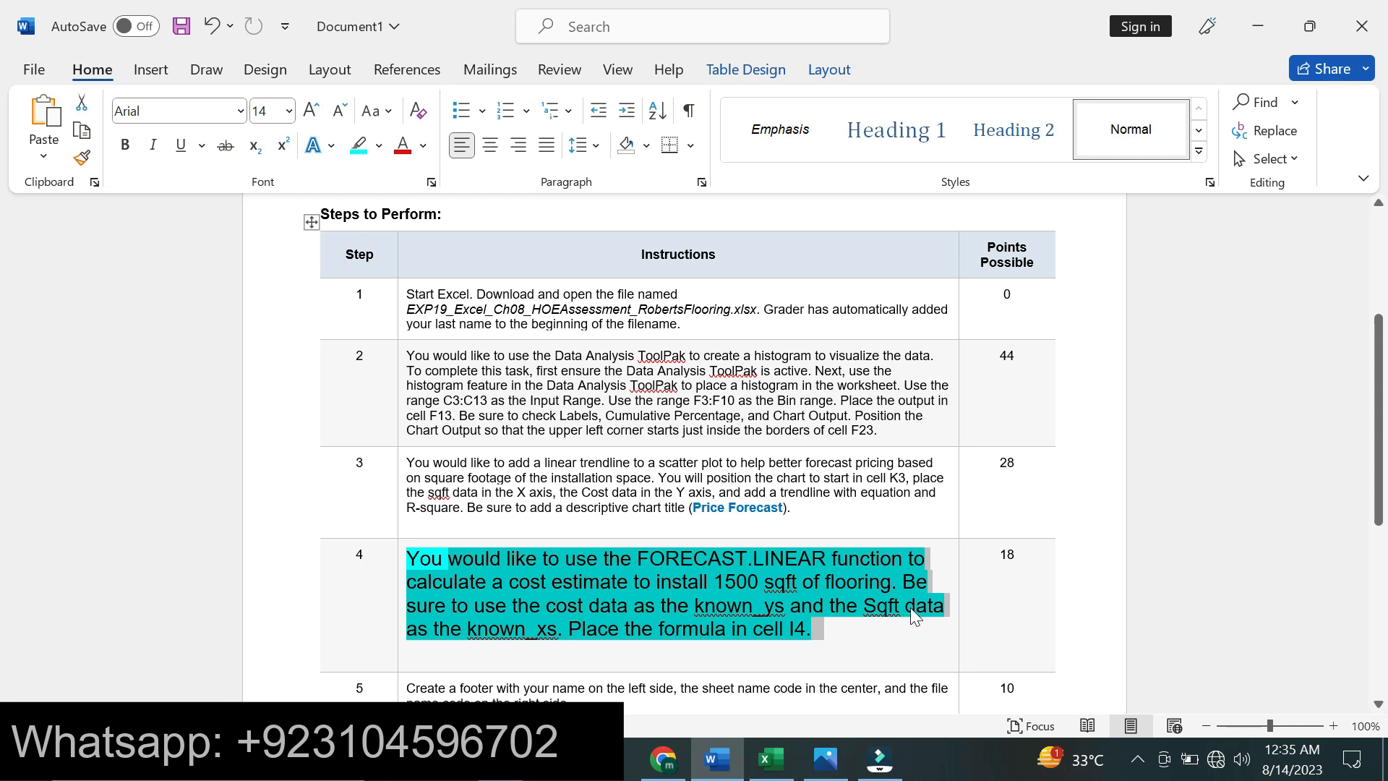
Switch to Excel and start a FORECAST.LINEAR formula in cell I4 next to the Estimate label
left_click(770, 760)
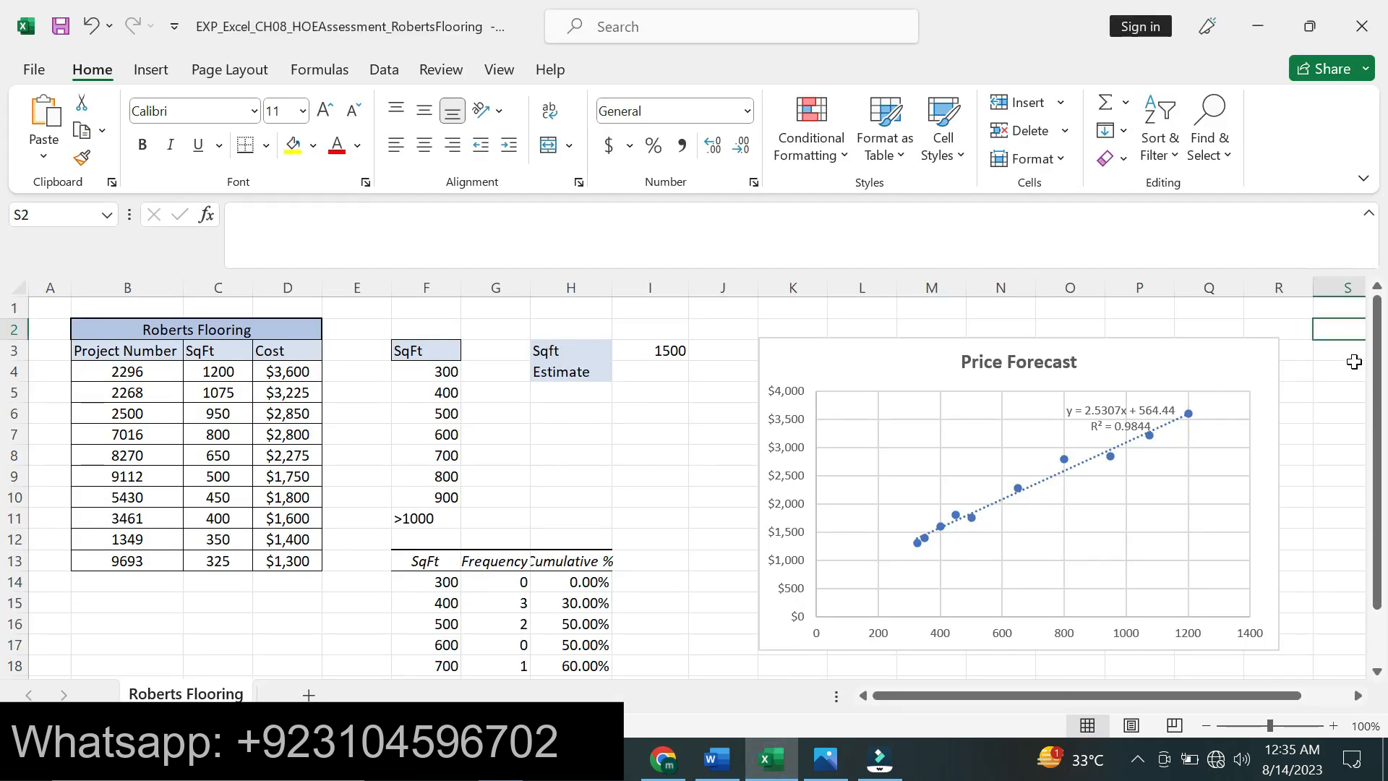
left_click(1380, 373)
left_click(662, 369)
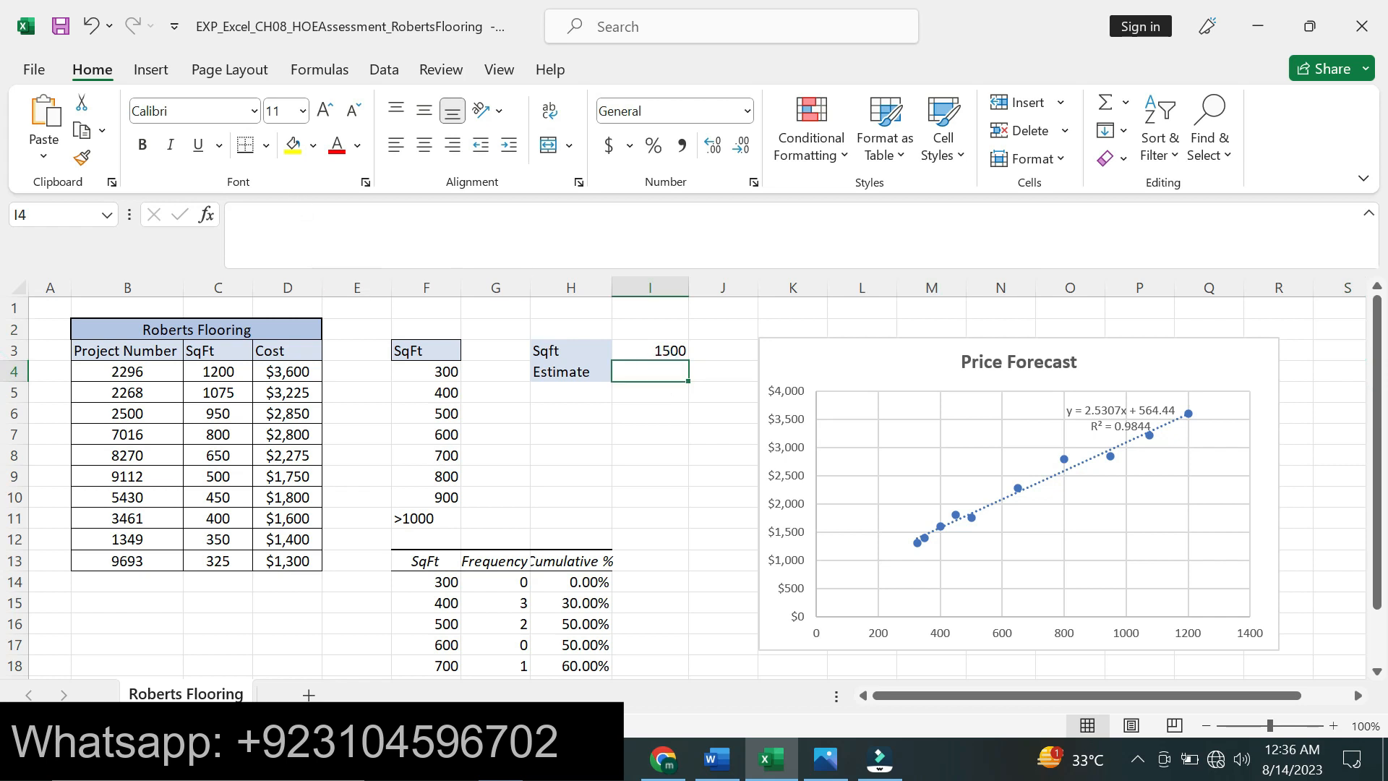
type("=FOT")
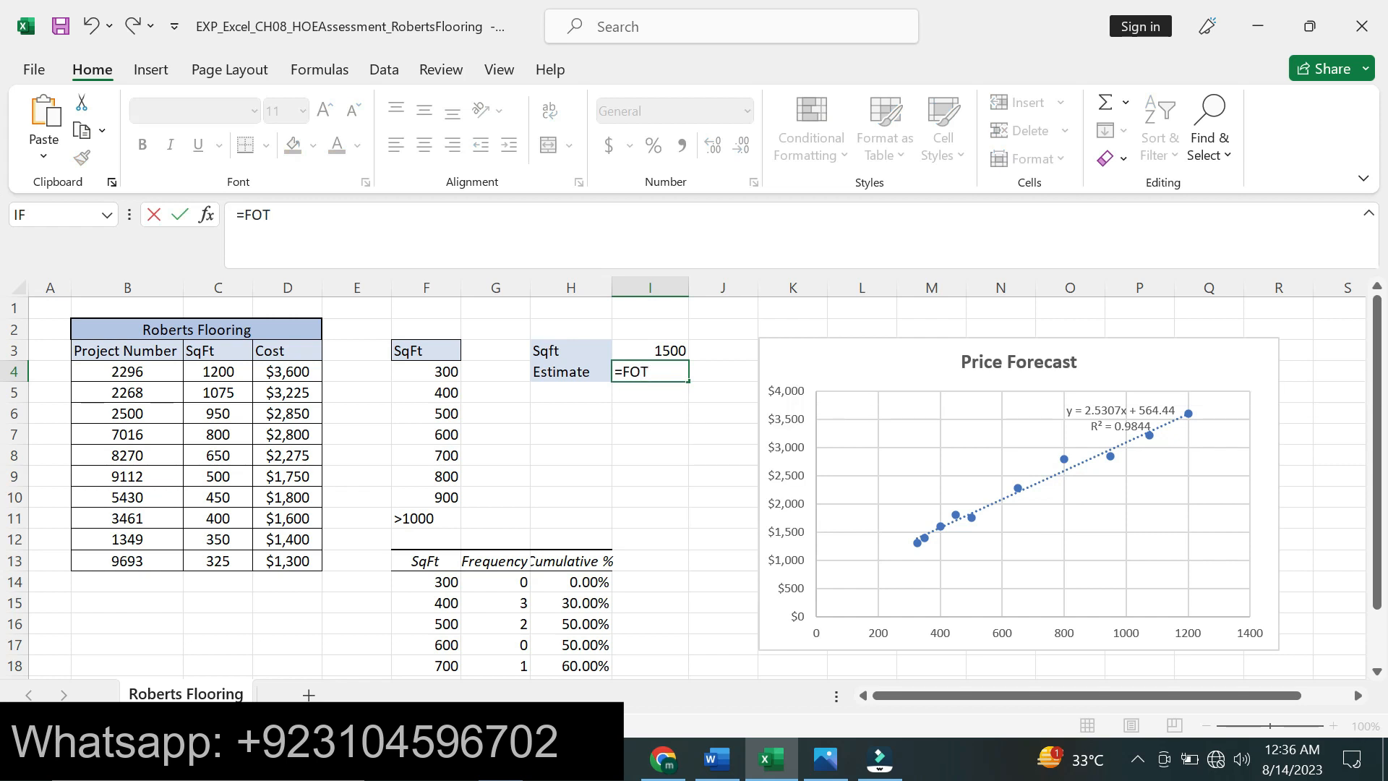
key("BackSpace")
type("E")
key("BackSpace")
type("R")
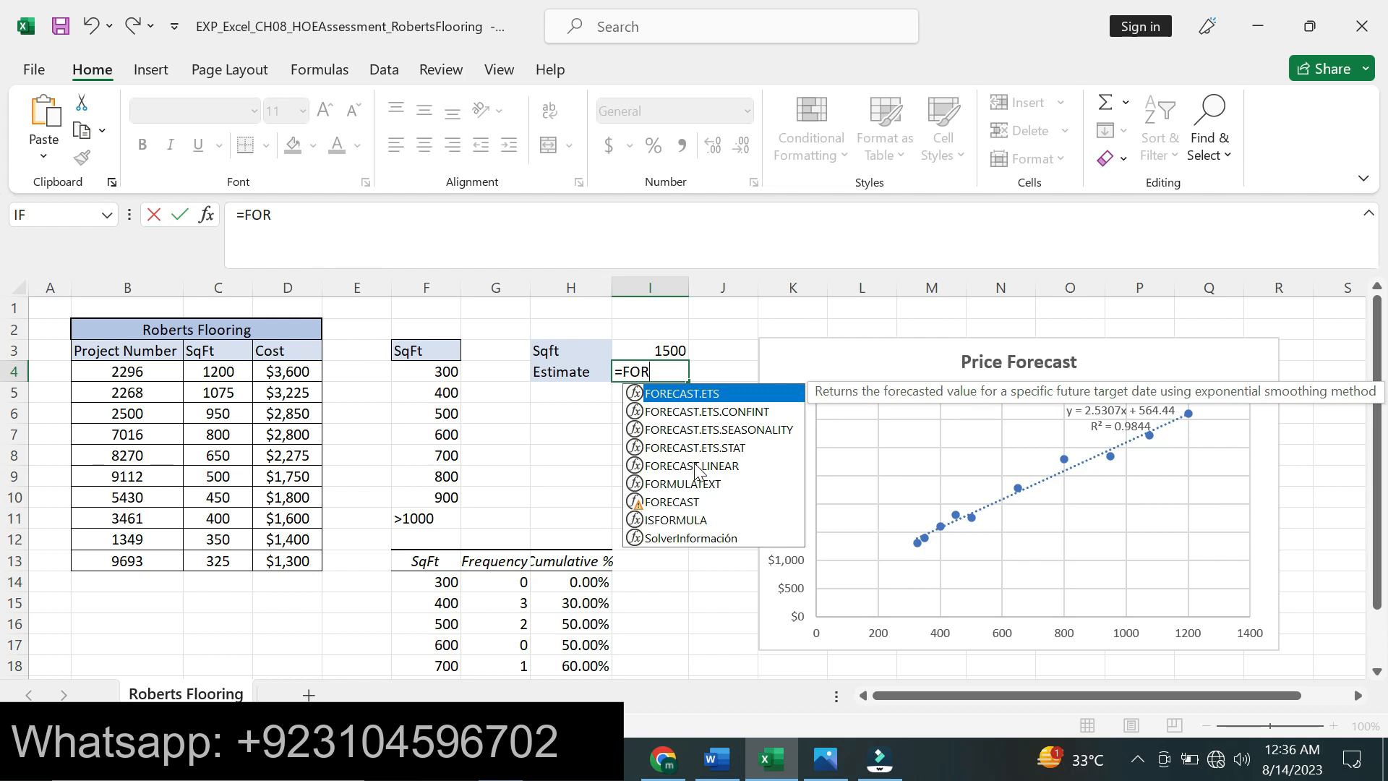
double_click(726, 465)
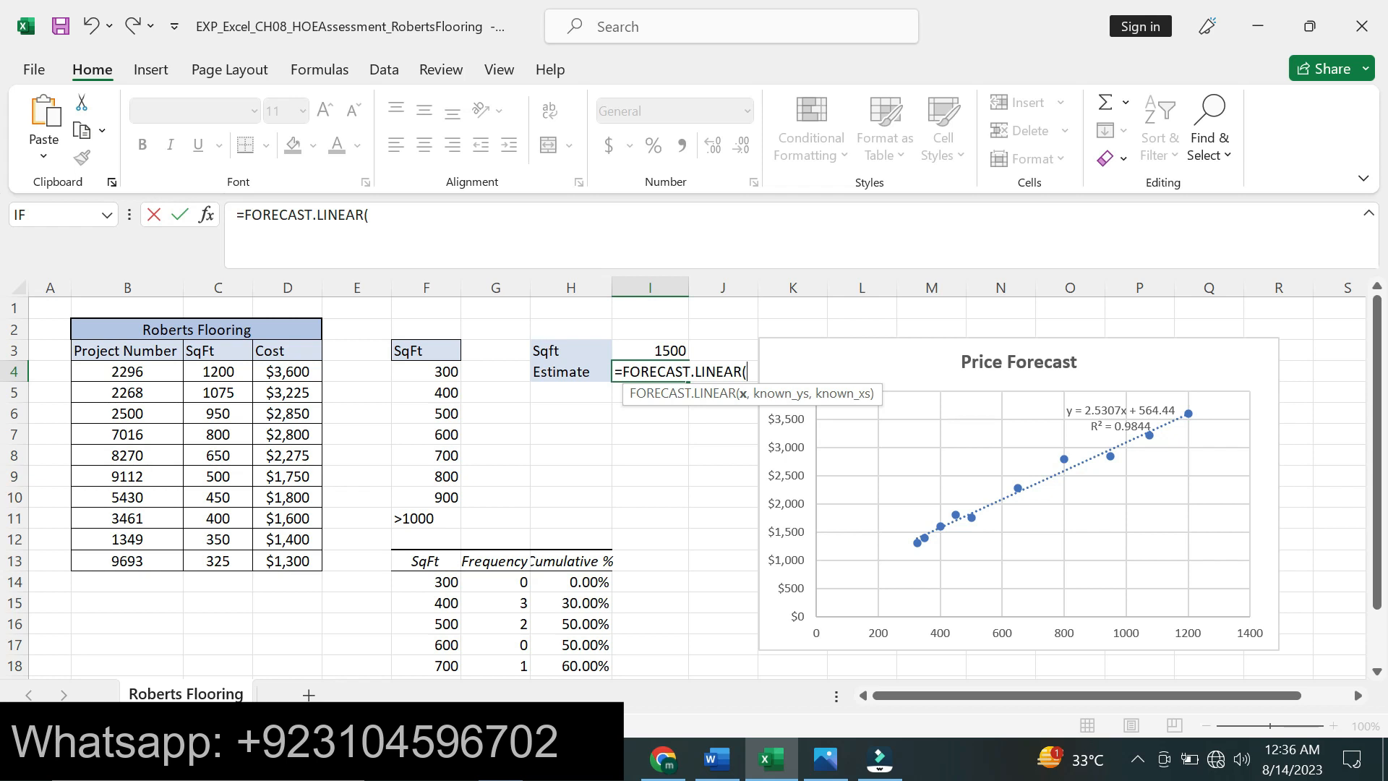
Set the formula's x argument to the absolute reference $I$3
type("I3")
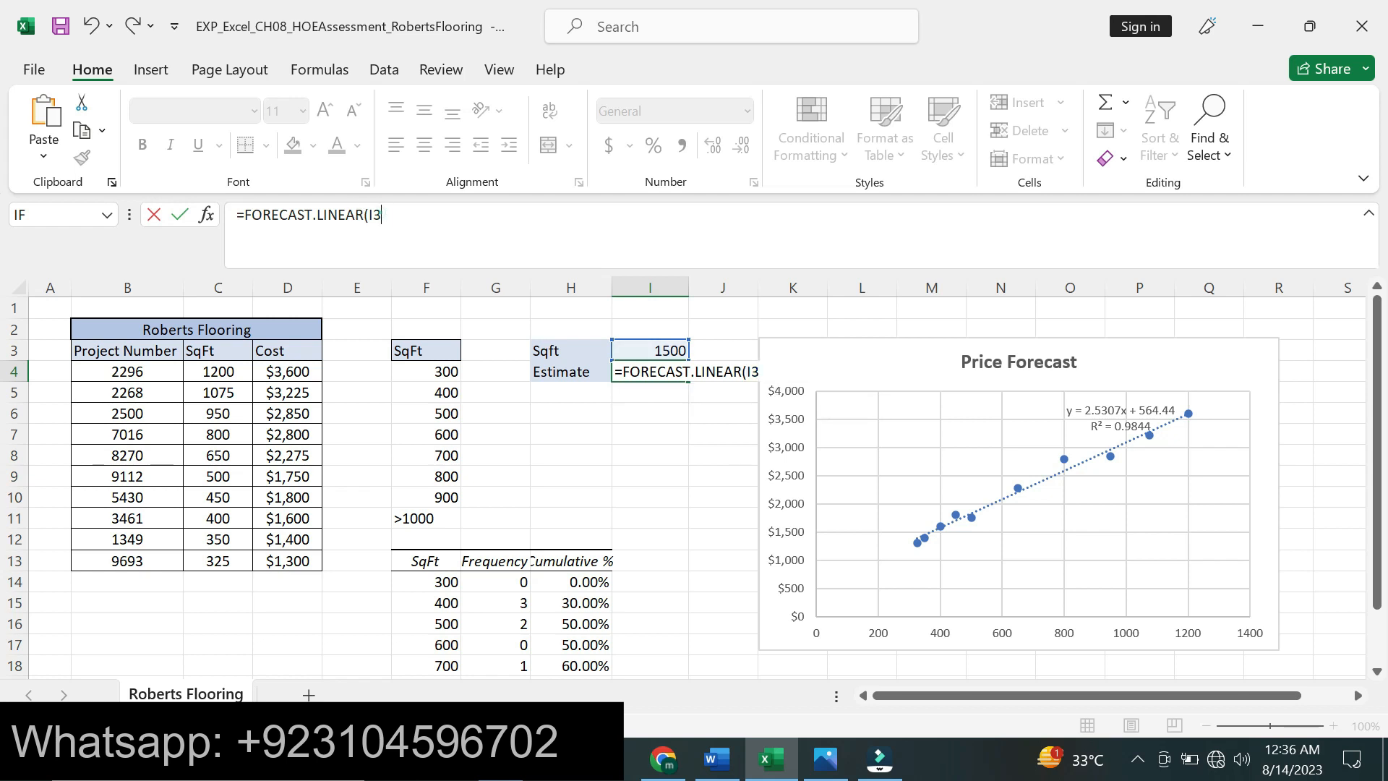
double_click(373, 215)
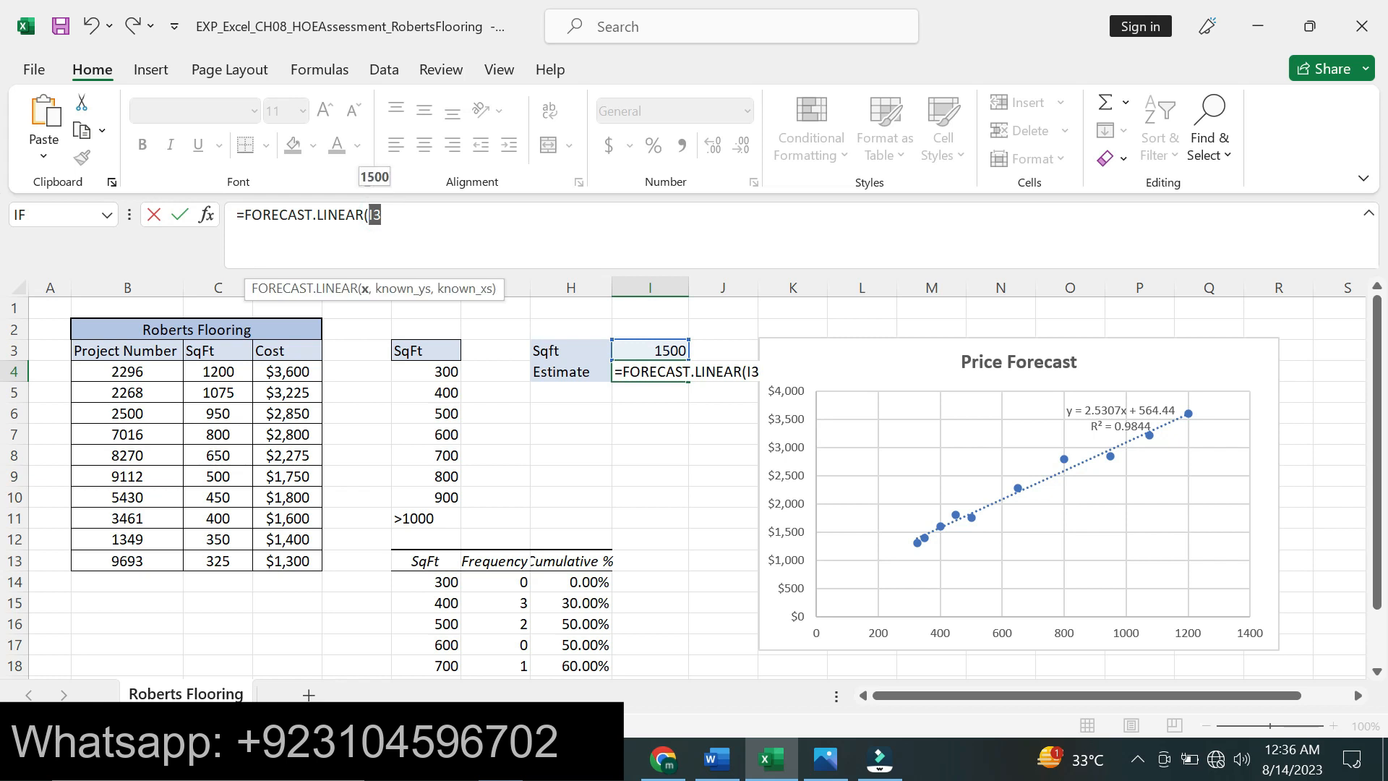
key("F4")
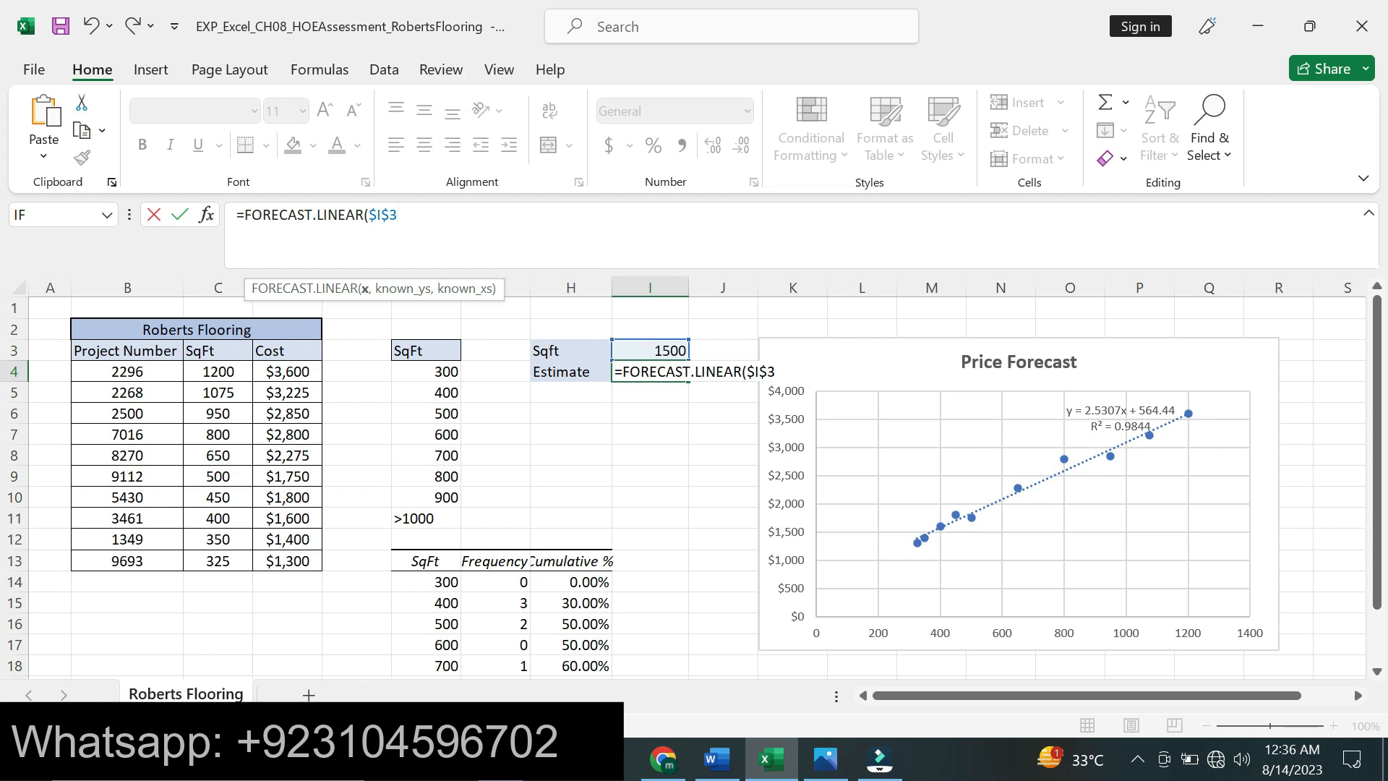
Set the formula's known_ys argument to the cost data with the absolute range $D$4:$D$13
type(",D4")
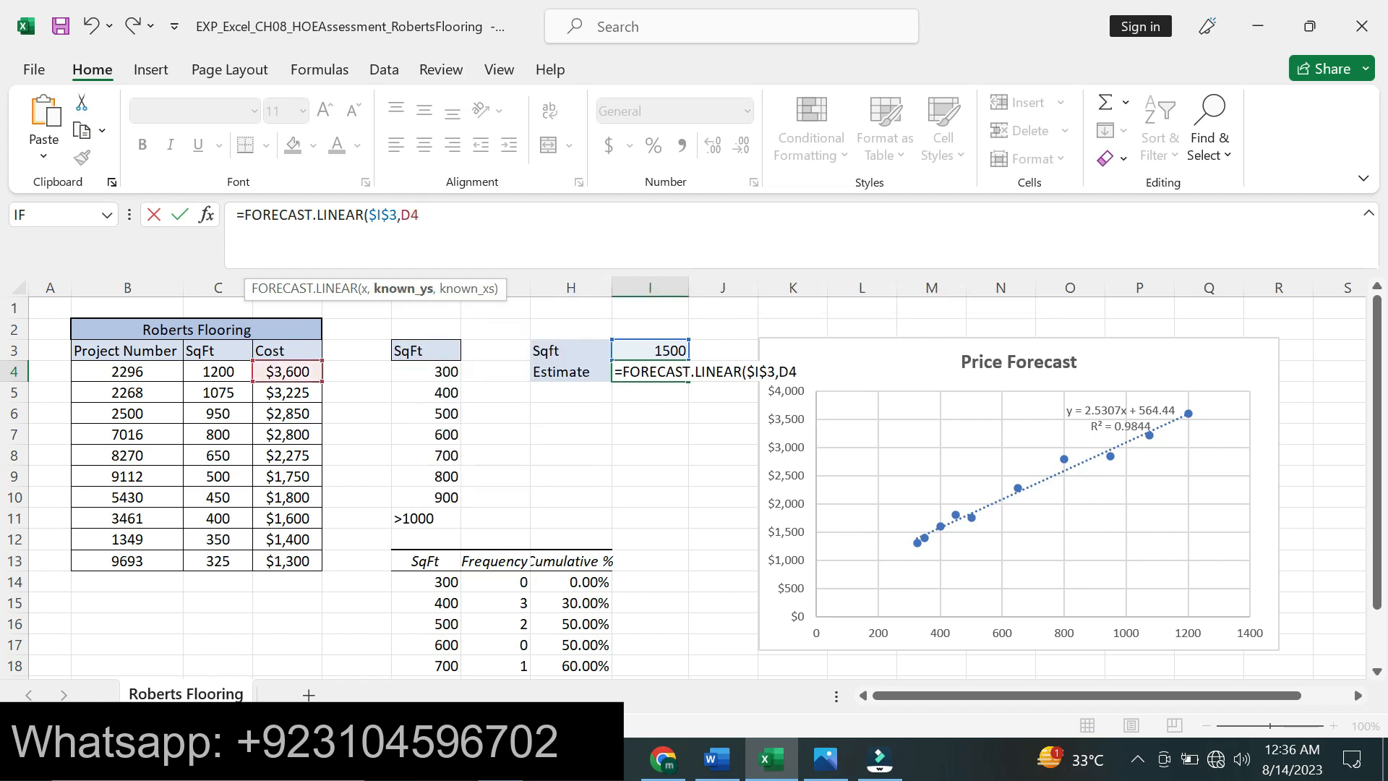
mouse_move(419, 215)
left_mouse_down()
mouse_move(389, 215)
mouse_move(402, 215)
left_mouse_up()
key("F4")
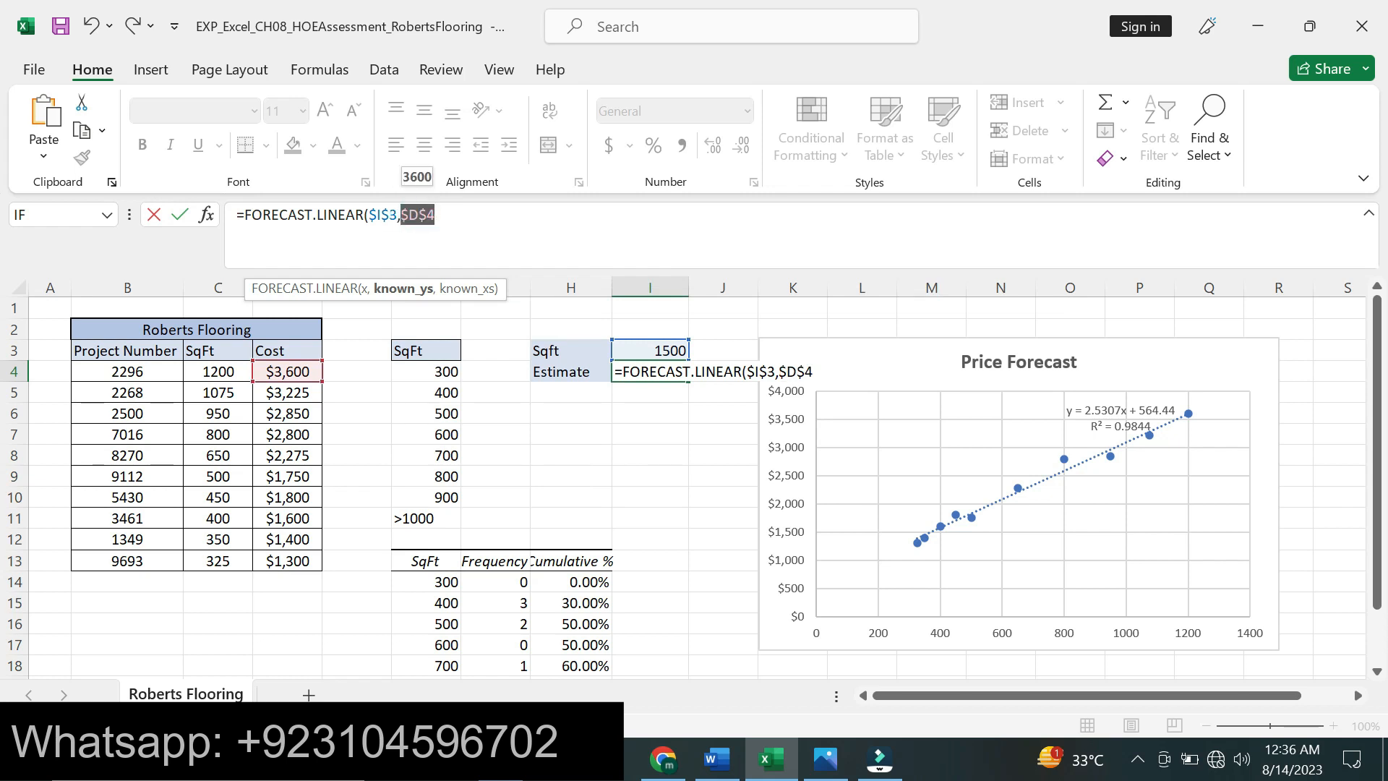
left_click(452, 217)
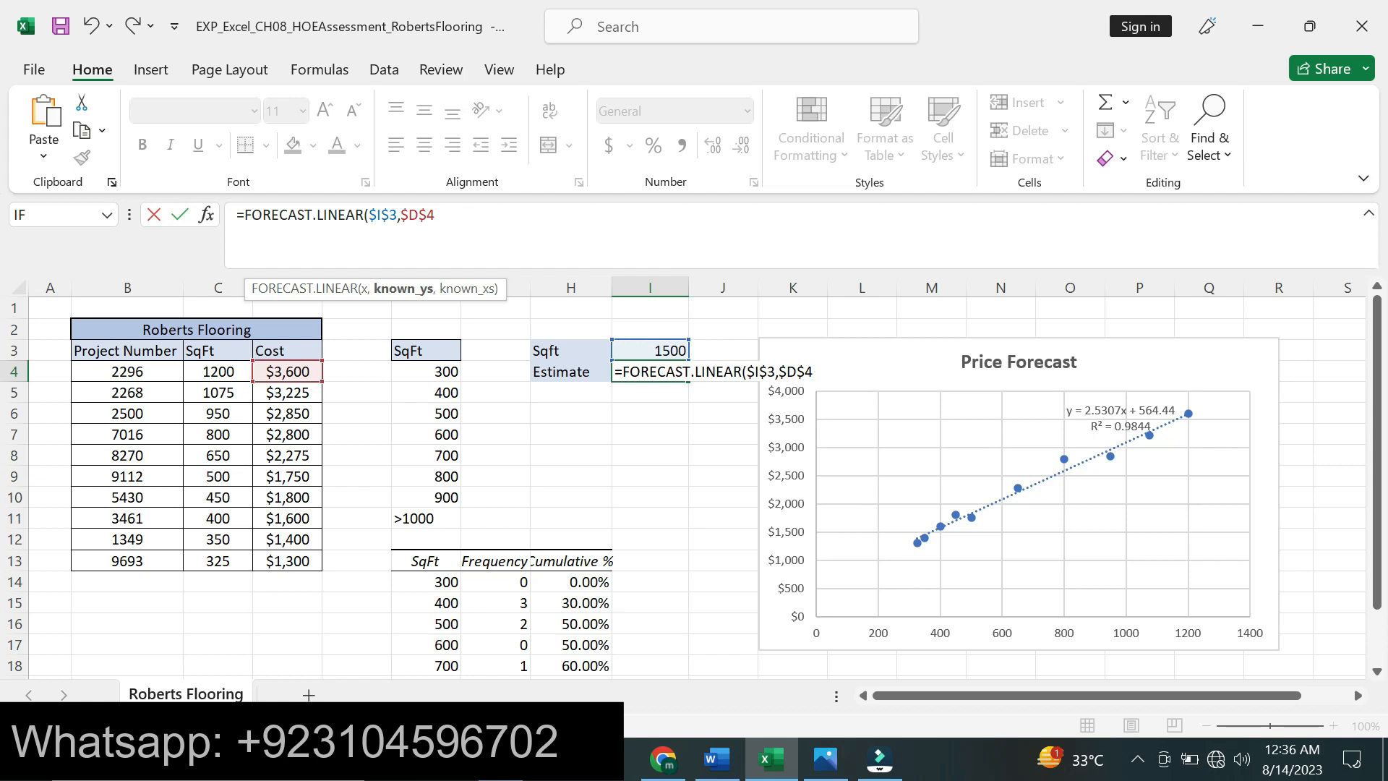
type(":D1")
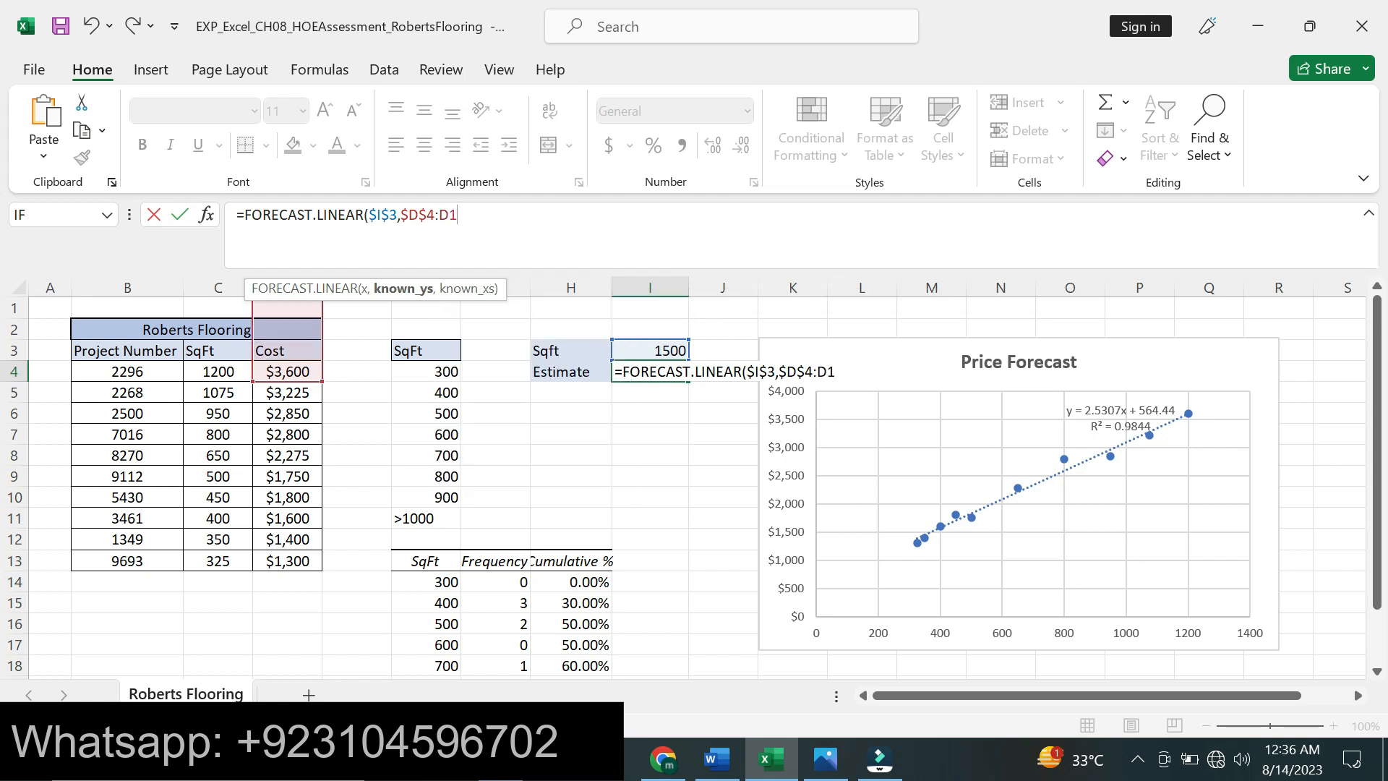
type("3")
double_click(453, 214)
key("F4")
left_click(500, 215)
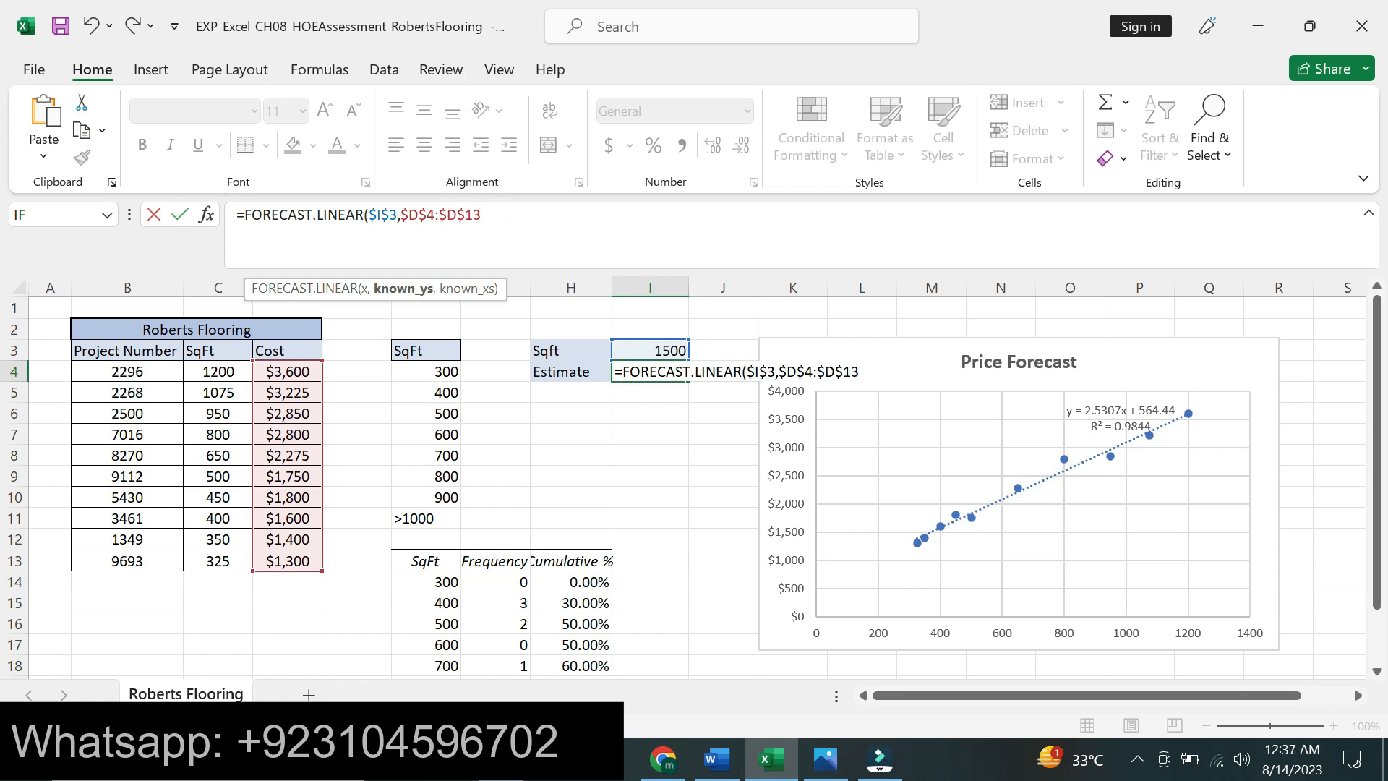
Set the known_xs argument to the absolute range $C$4:$C$13 and enter the completed FORECAST.LINEAR formula in cell I4
type(",C4")
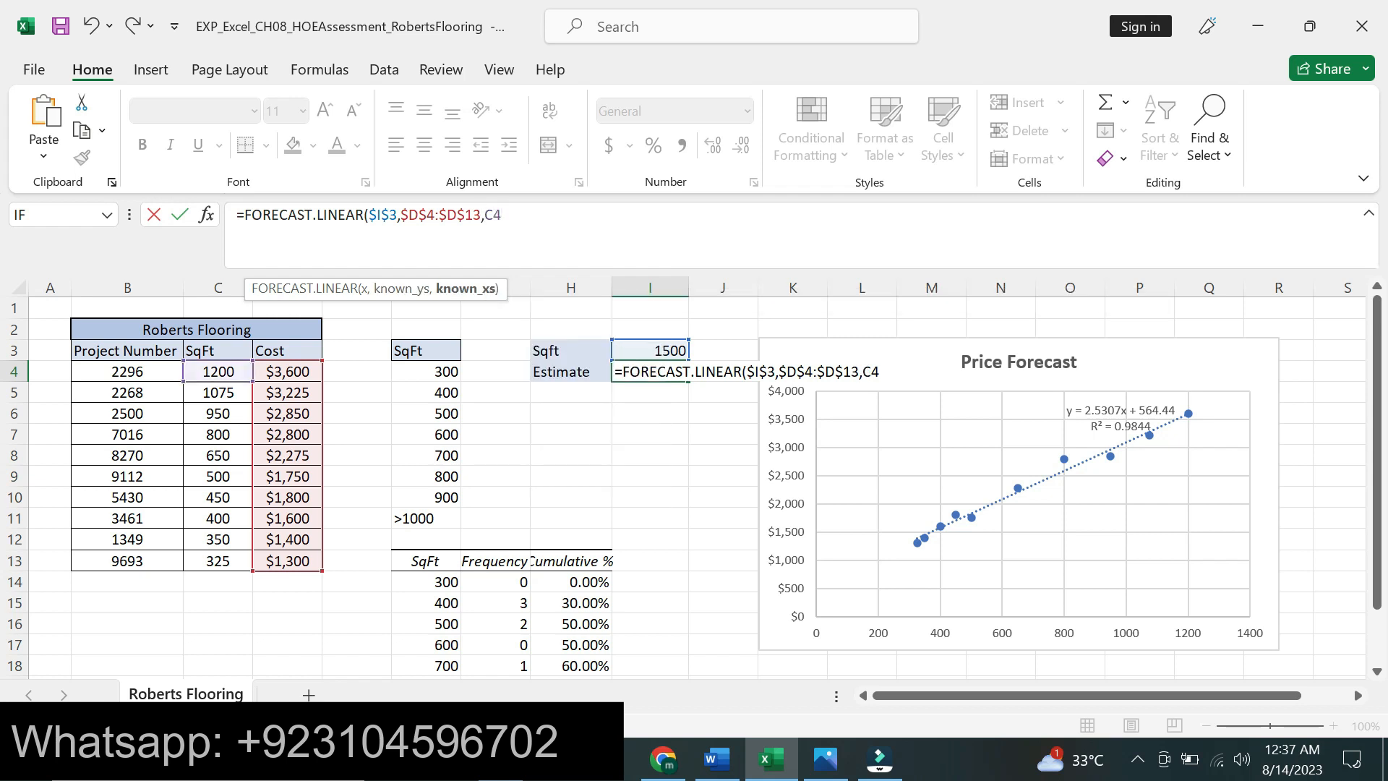
double_click(493, 214)
key("F4")
left_click(539, 209)
type(":")
type("C$4:C13")
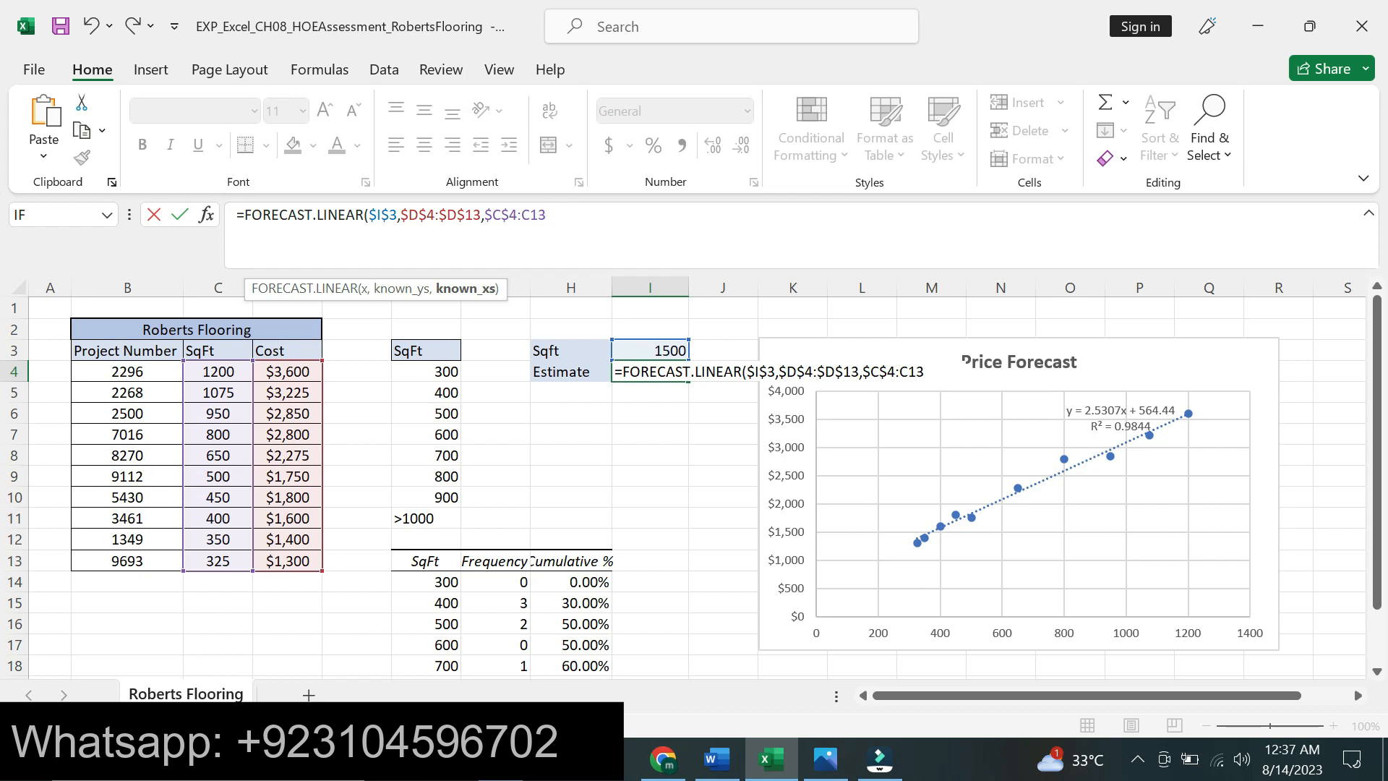
left_click_drag(522, 215, 547, 215)
key("F4")
left_click(562, 215)
type(")")
key("Return")
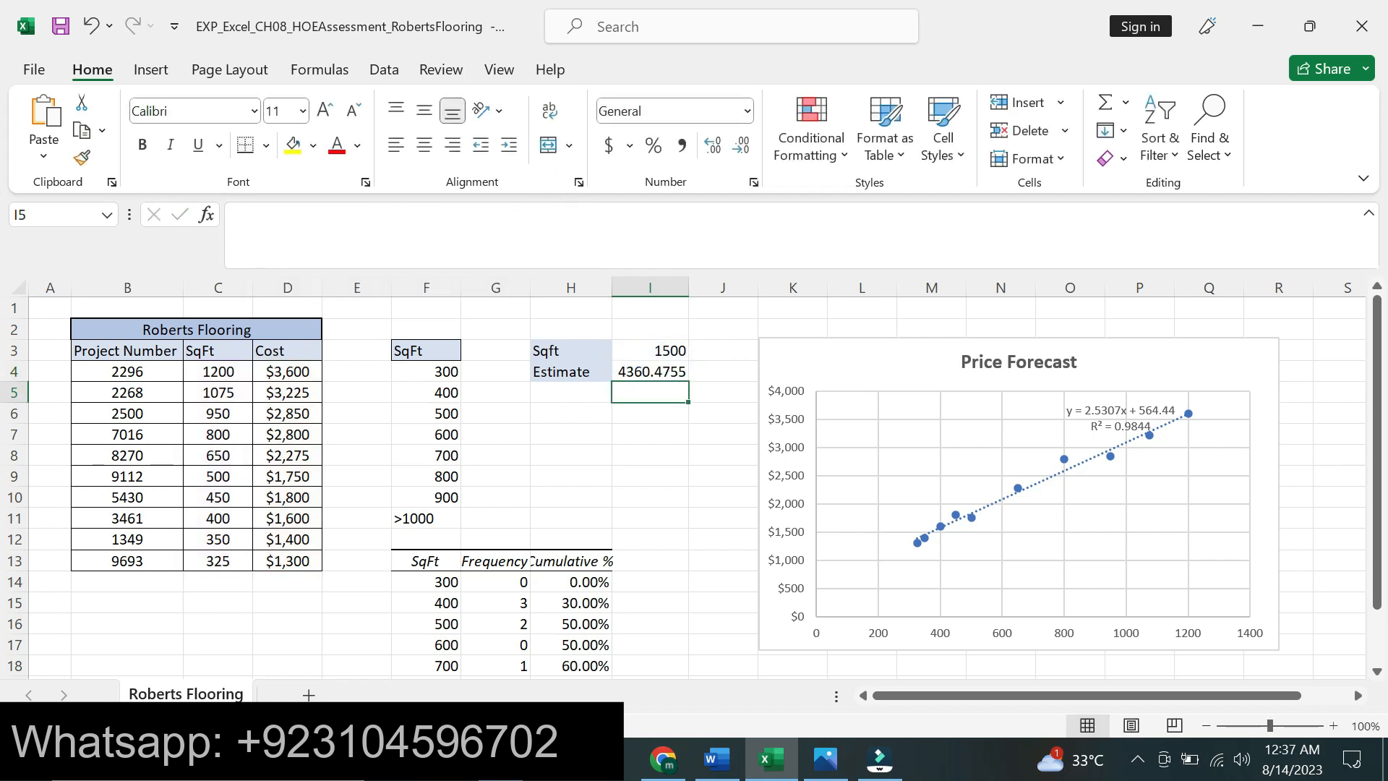
left_click(676, 371)
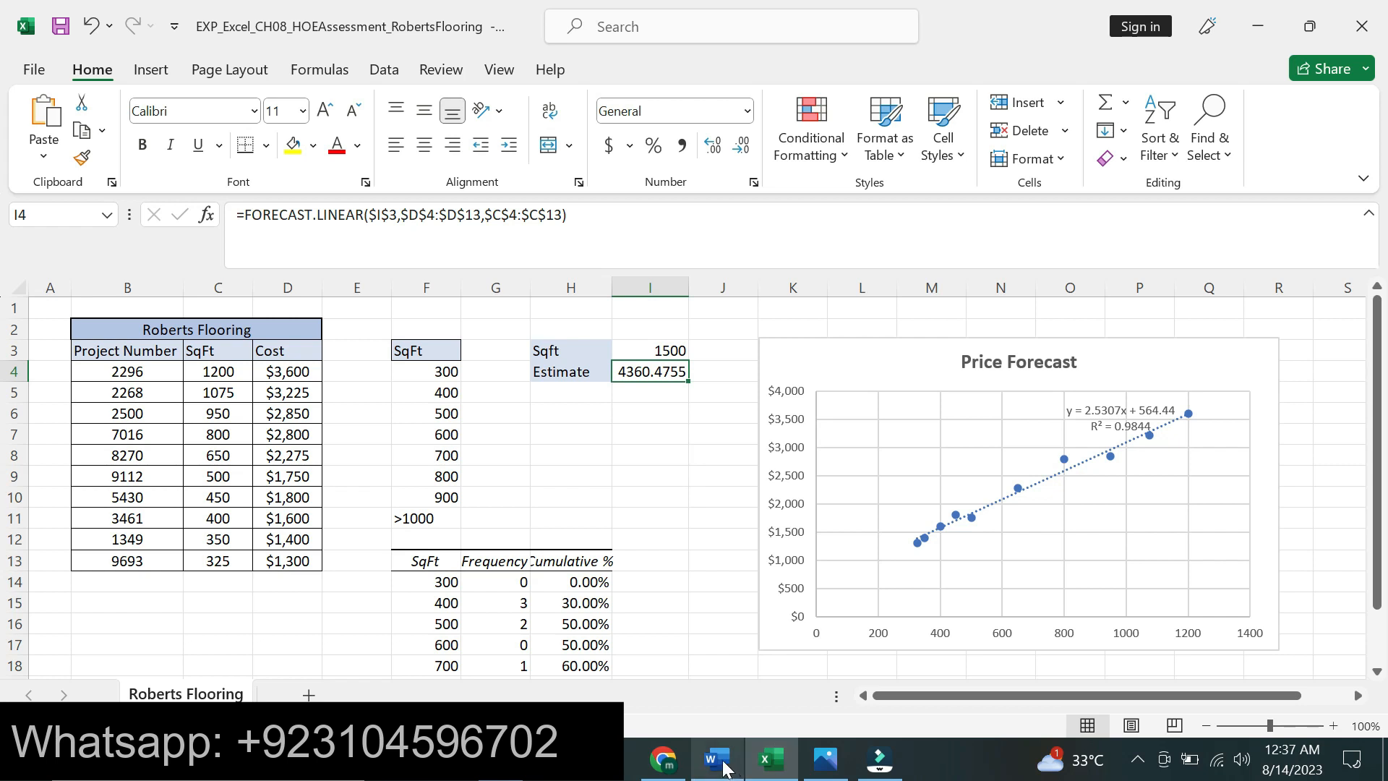
Switch to Word and undo the highlighting and font enlargement of the step 4 instruction
left_click(723, 766)
left_click_drag(1381, 455, 1381, 510)
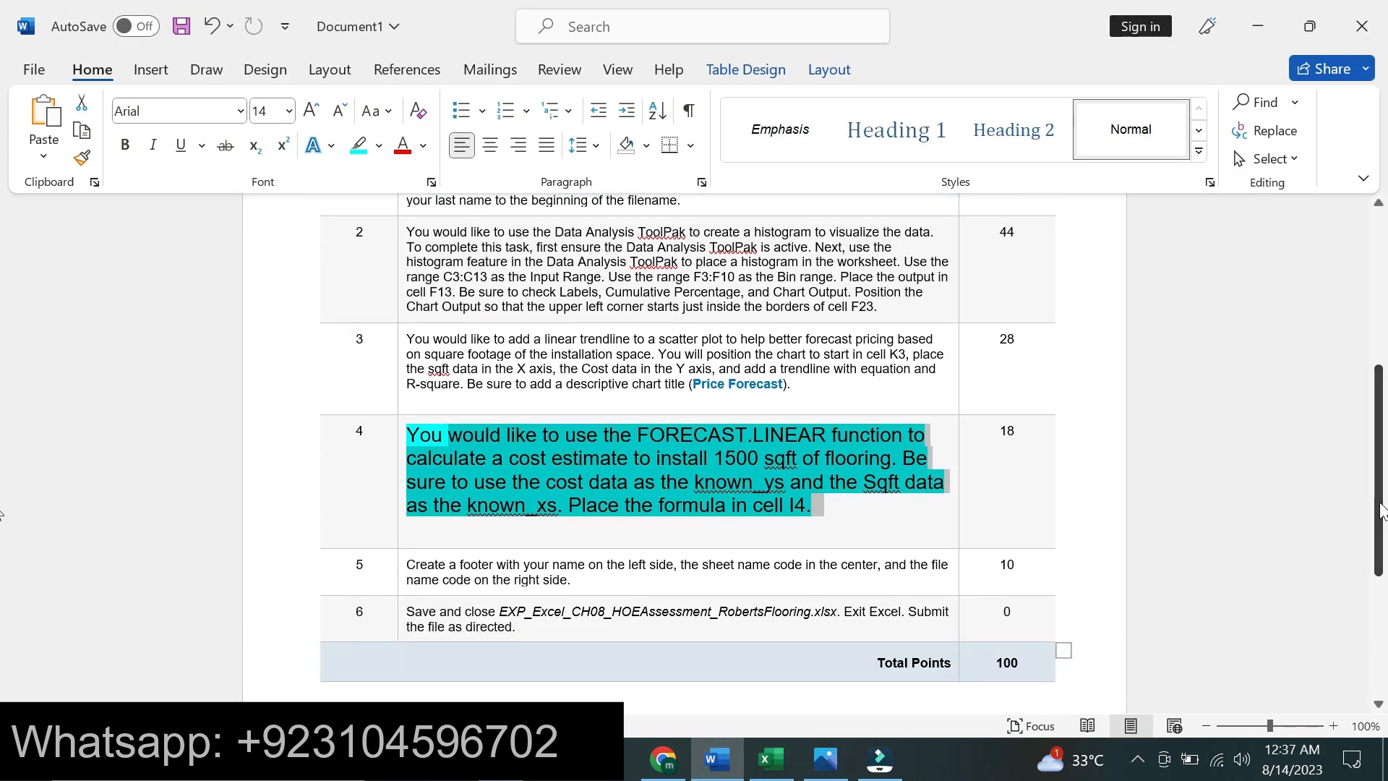
key("ctrl+z")
key("ctrl+z")
key("ctrl+z")
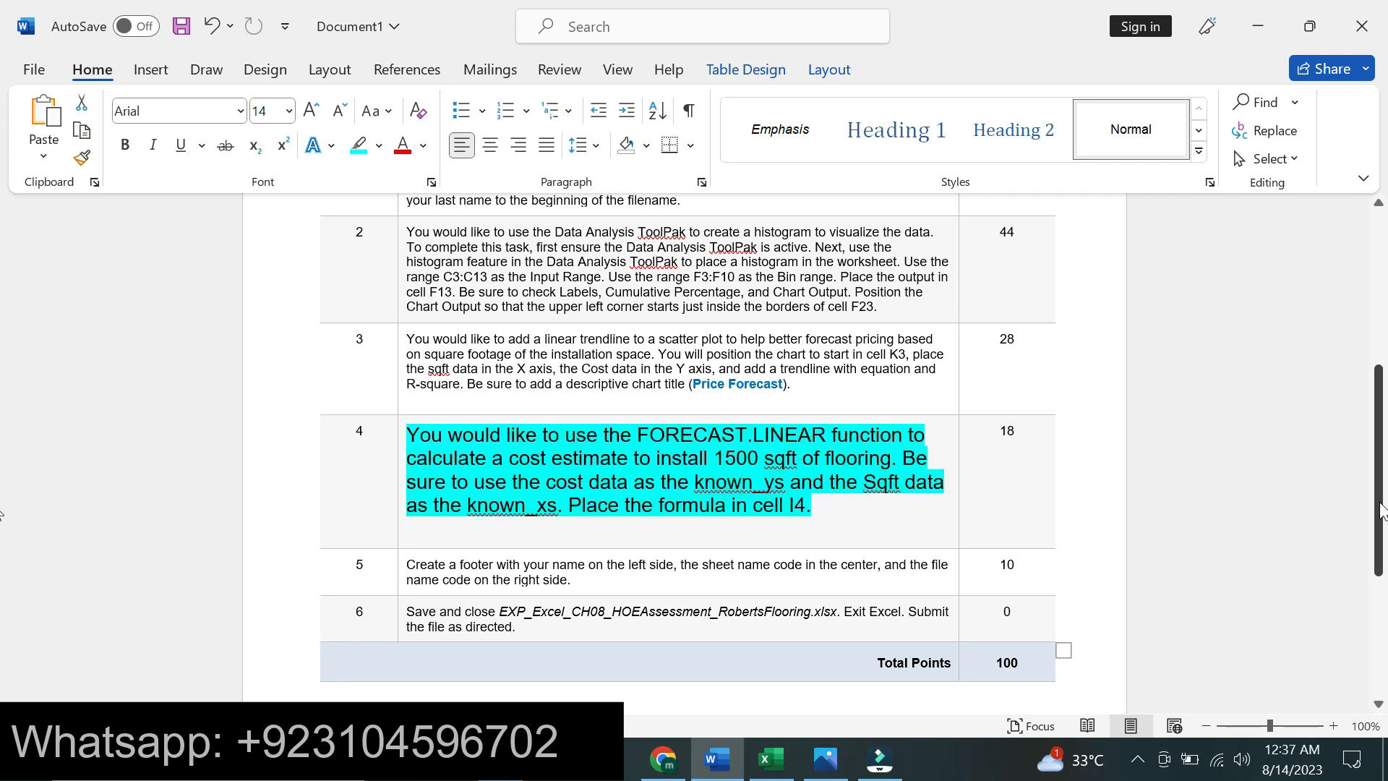
left_click(1378, 501)
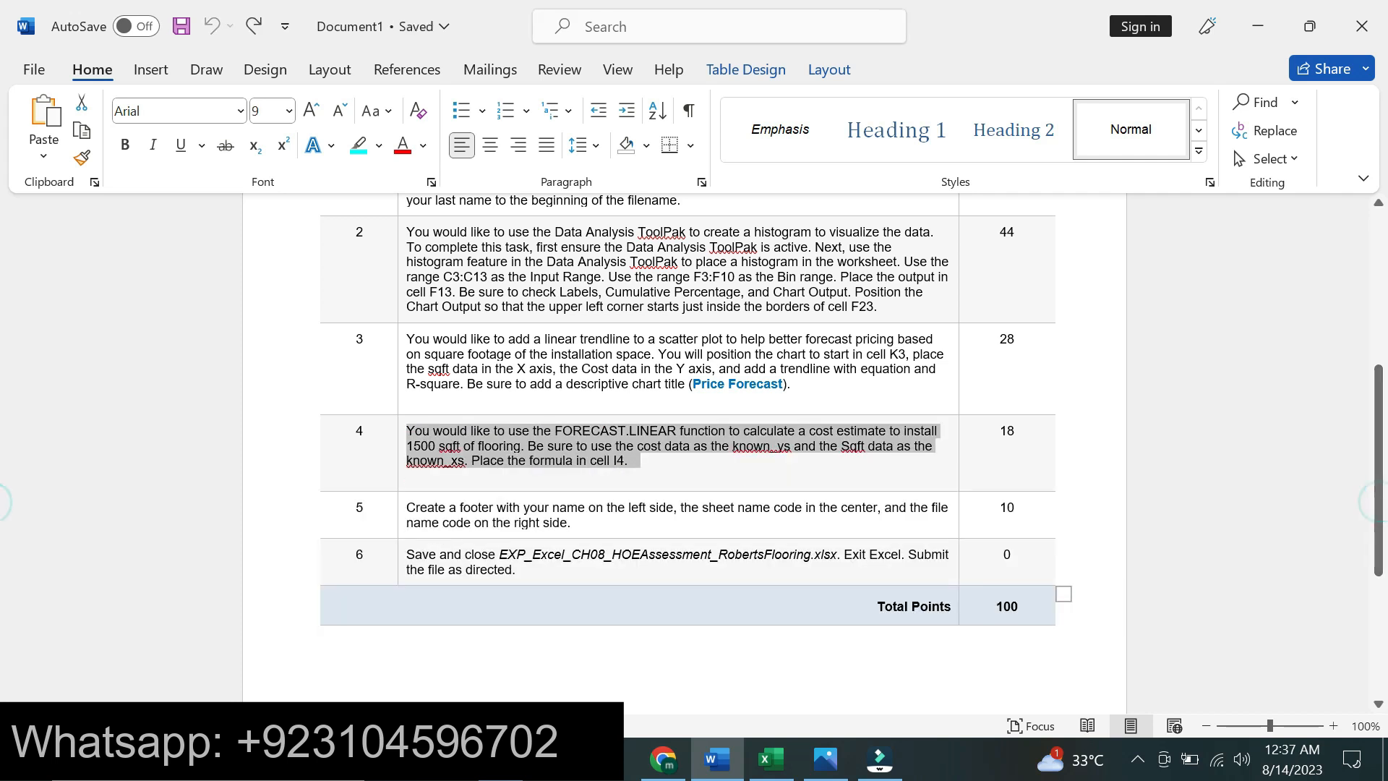
Set the step 5 footer instruction to font size 16 and highlight it in turquoise
left_click(408, 504)
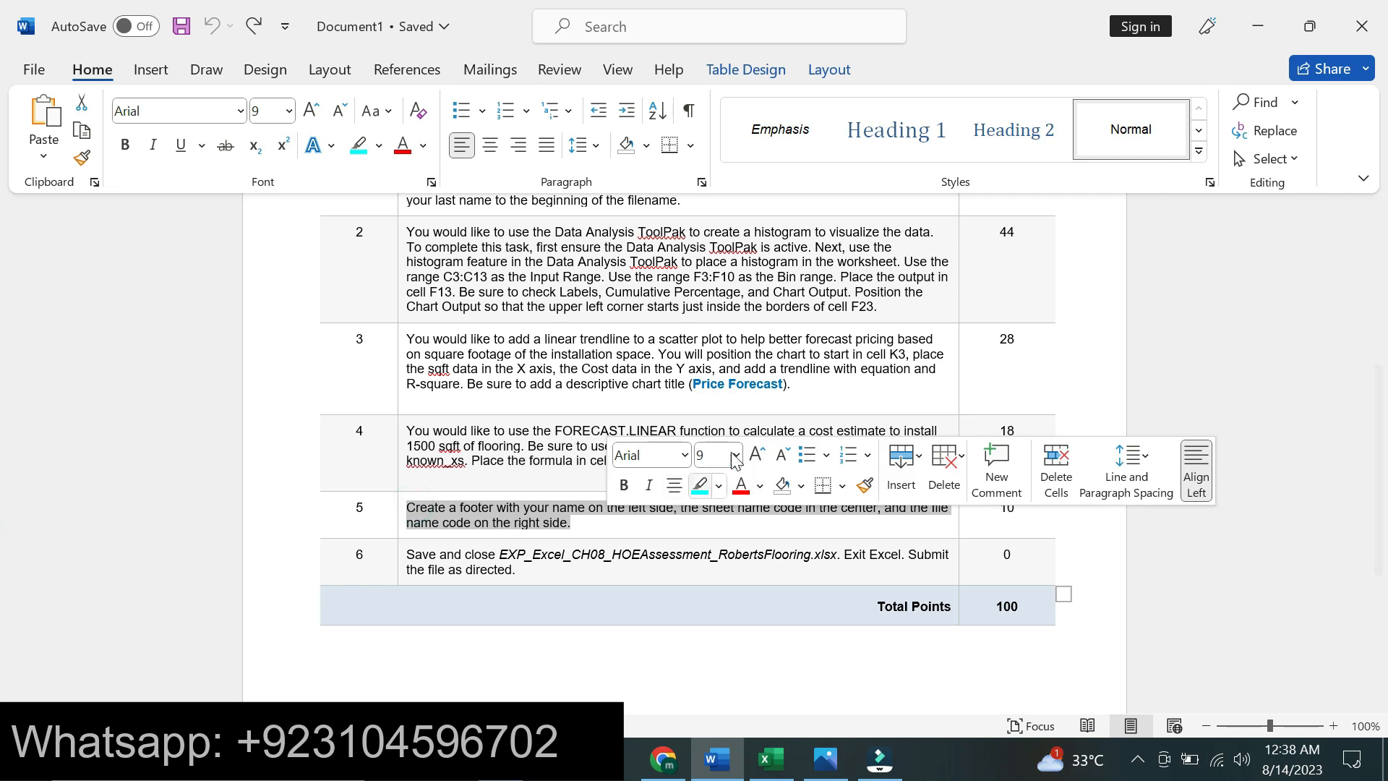
left_click(735, 455)
left_click(726, 180)
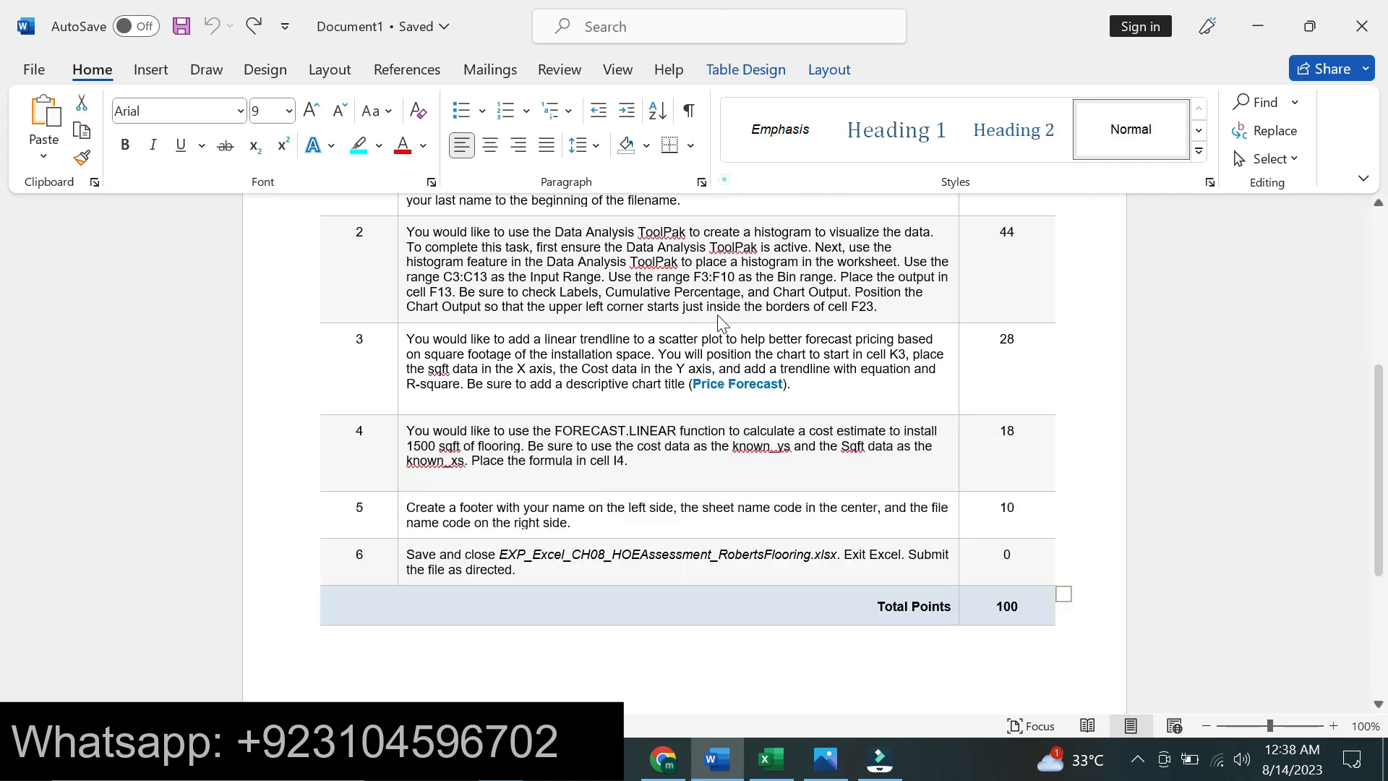
left_click(692, 558)
left_click(412, 507)
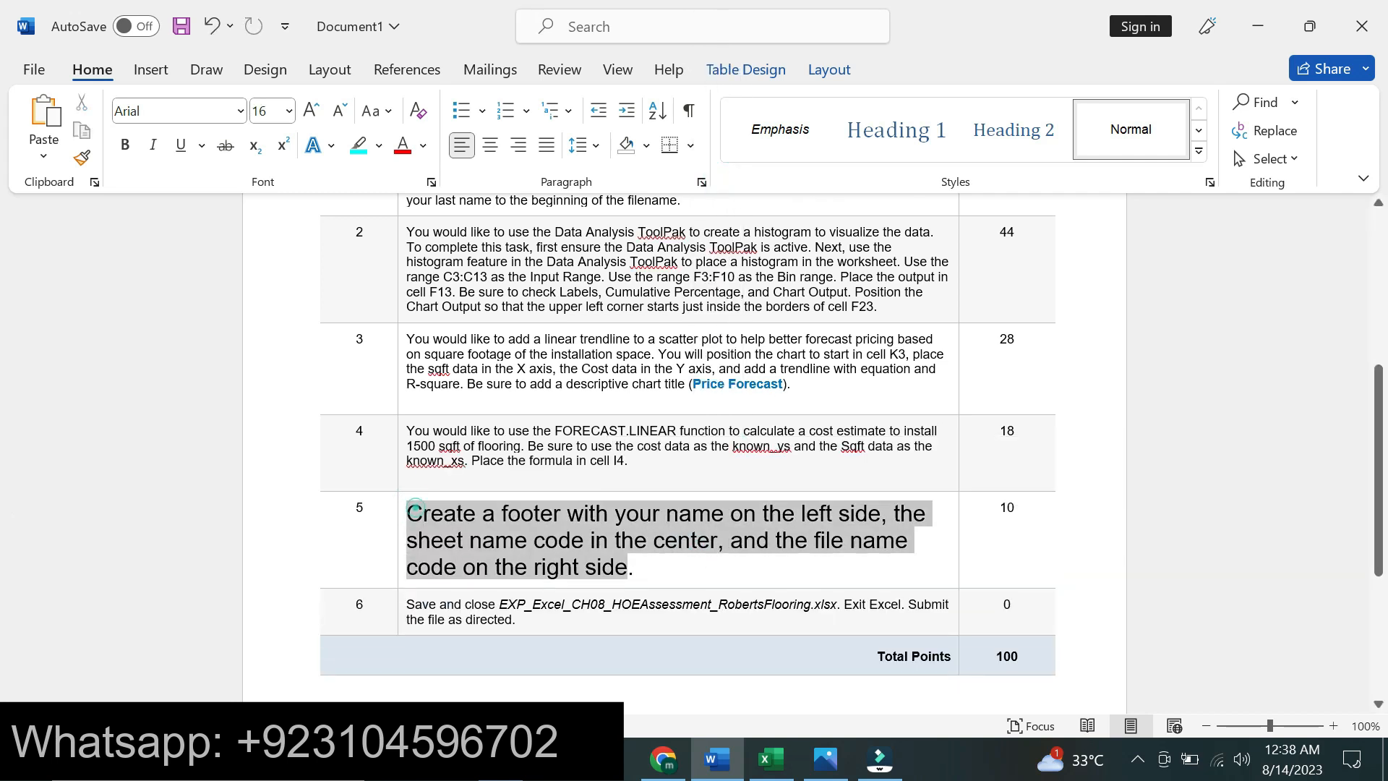
left_click(725, 541)
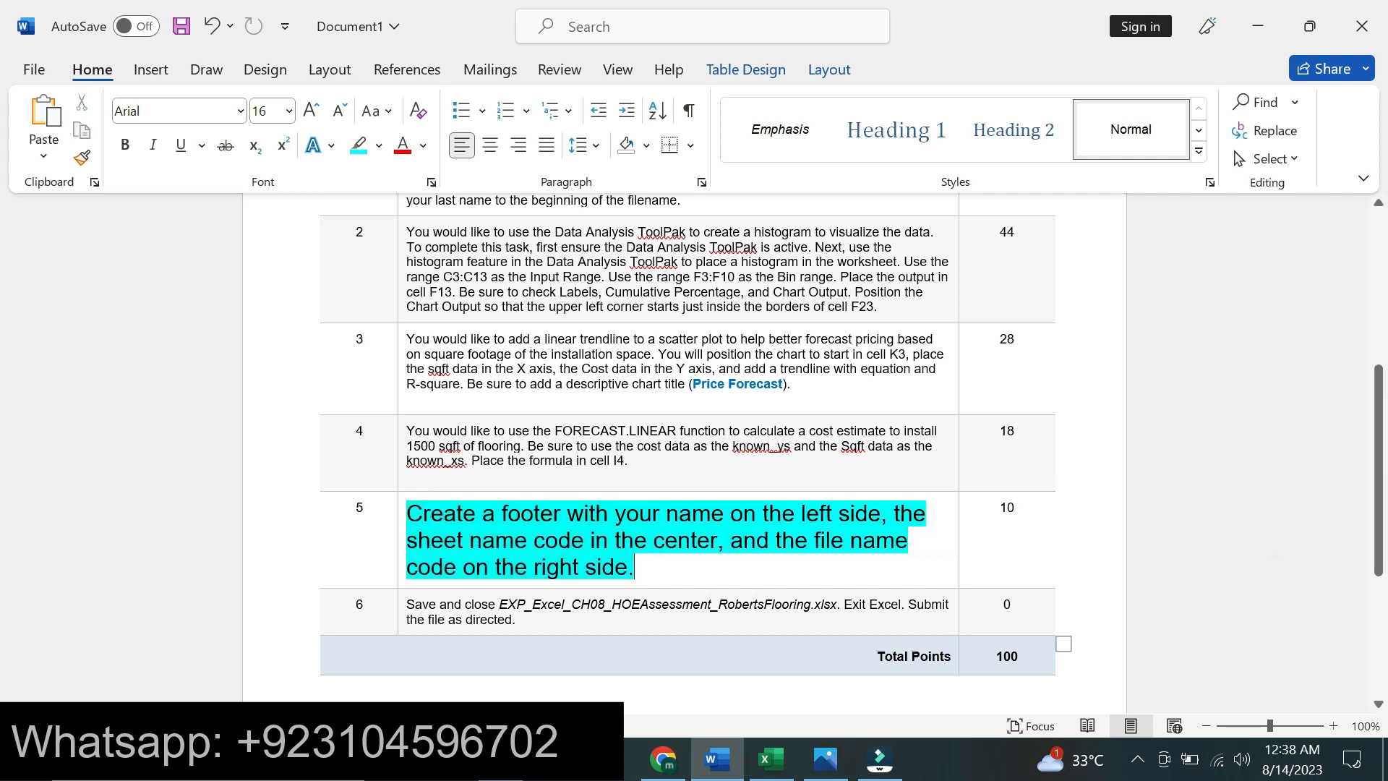
left_click(413, 506)
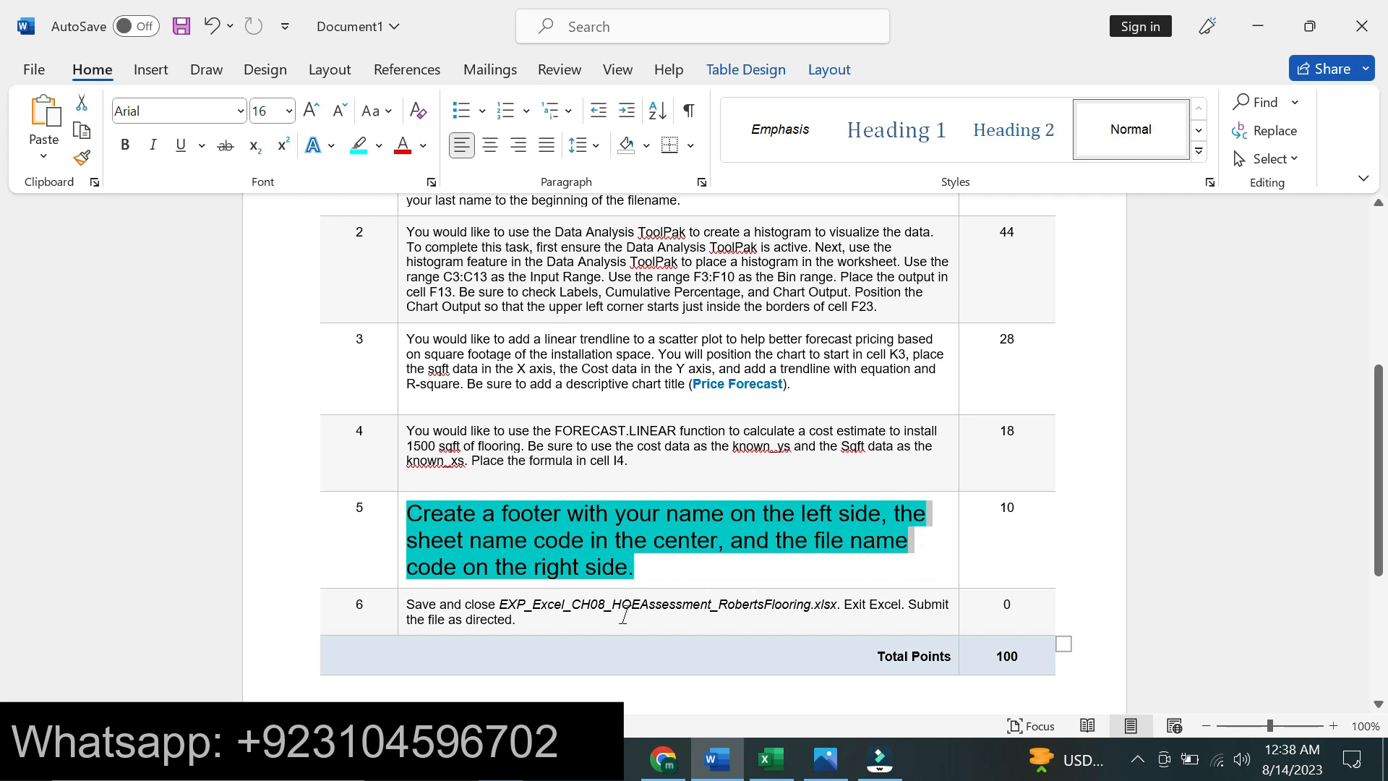
Switch to Excel and create a custom footer with your name in the left section, the sheet name code in the center and the file name code on the right
left_click(772, 760)
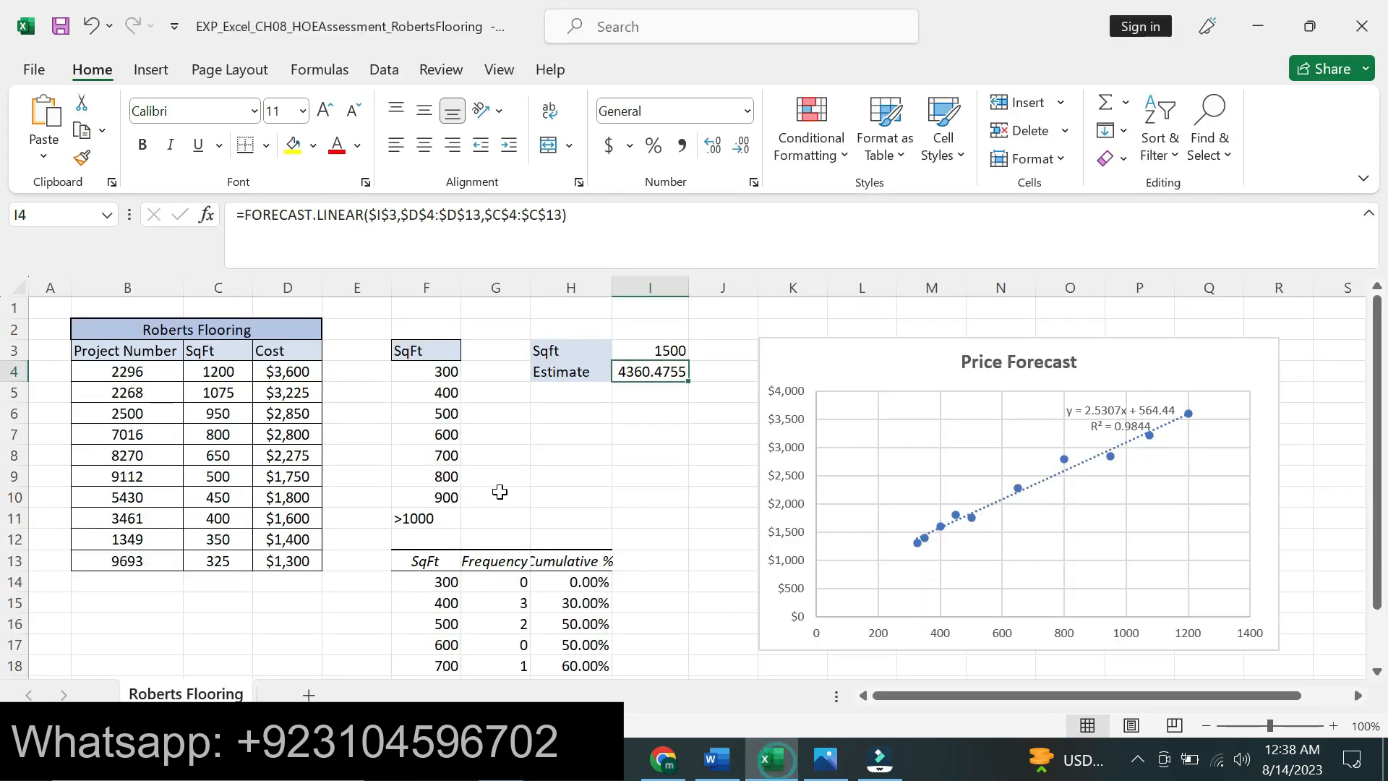
left_click(226, 70)
left_click(206, 126)
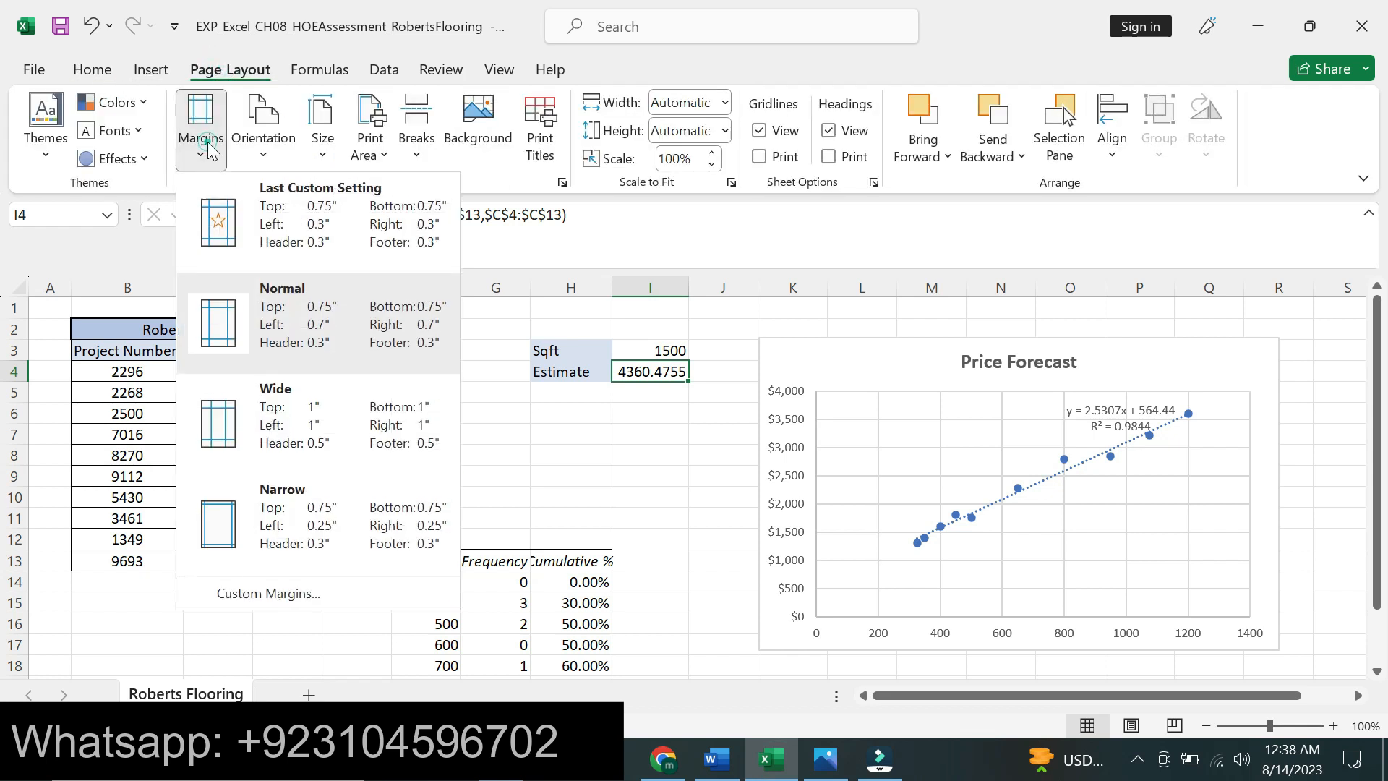
left_click(330, 587)
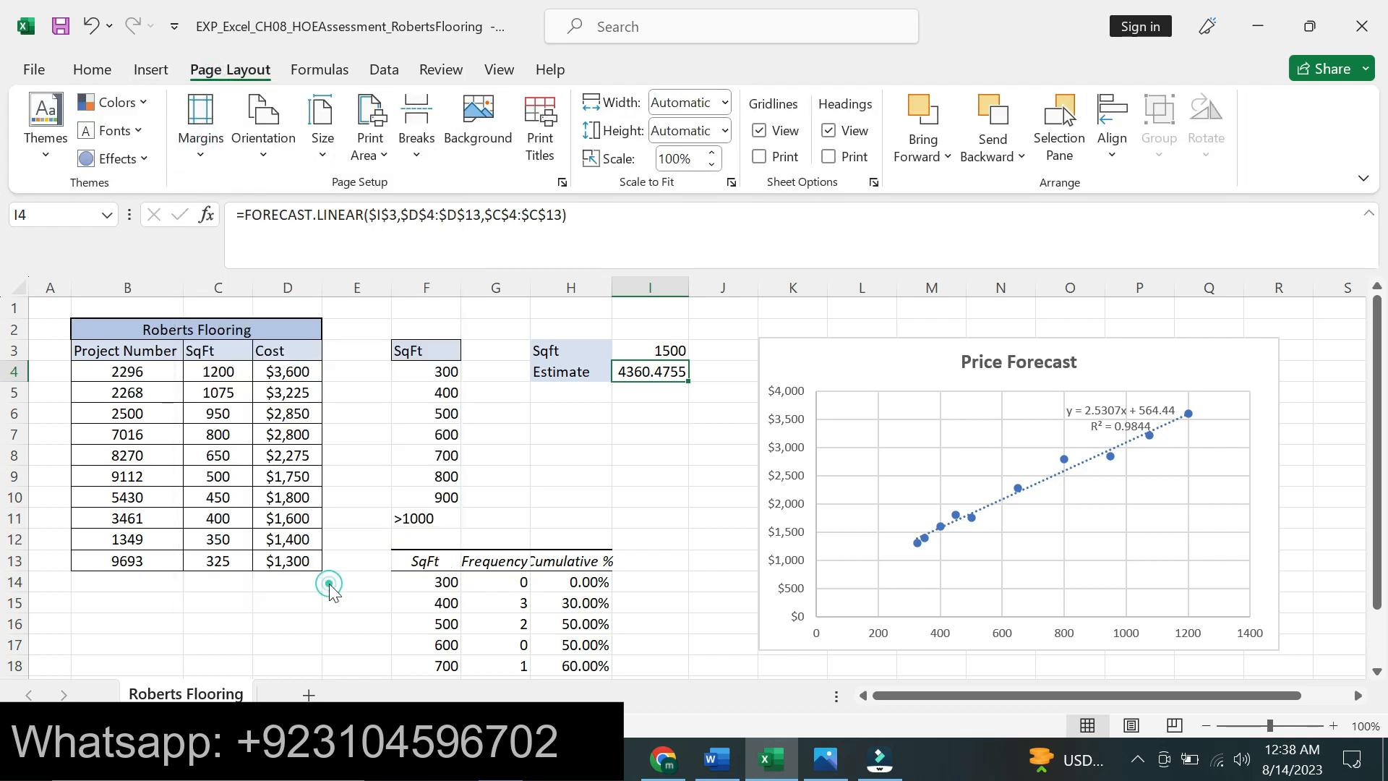
left_click(968, 55)
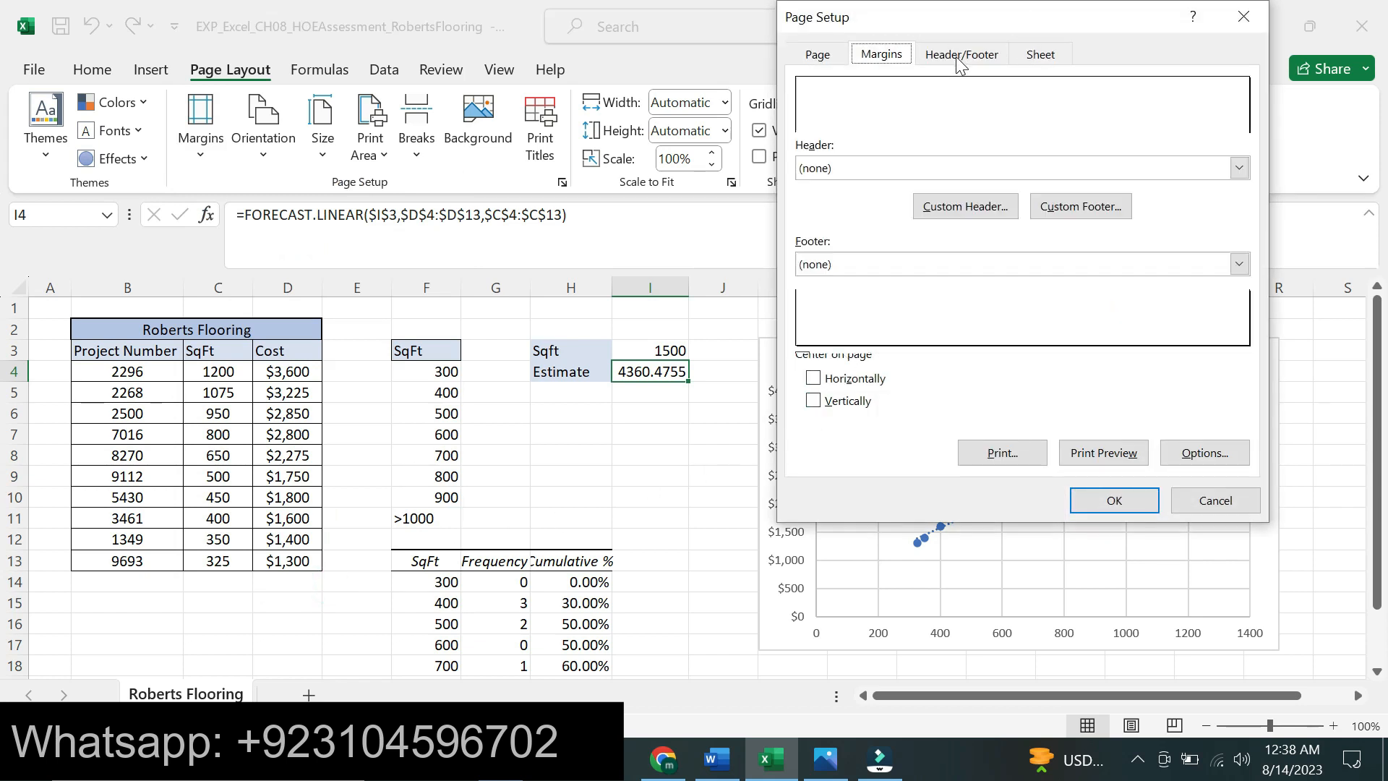
left_click(1084, 205)
left_click(724, 334)
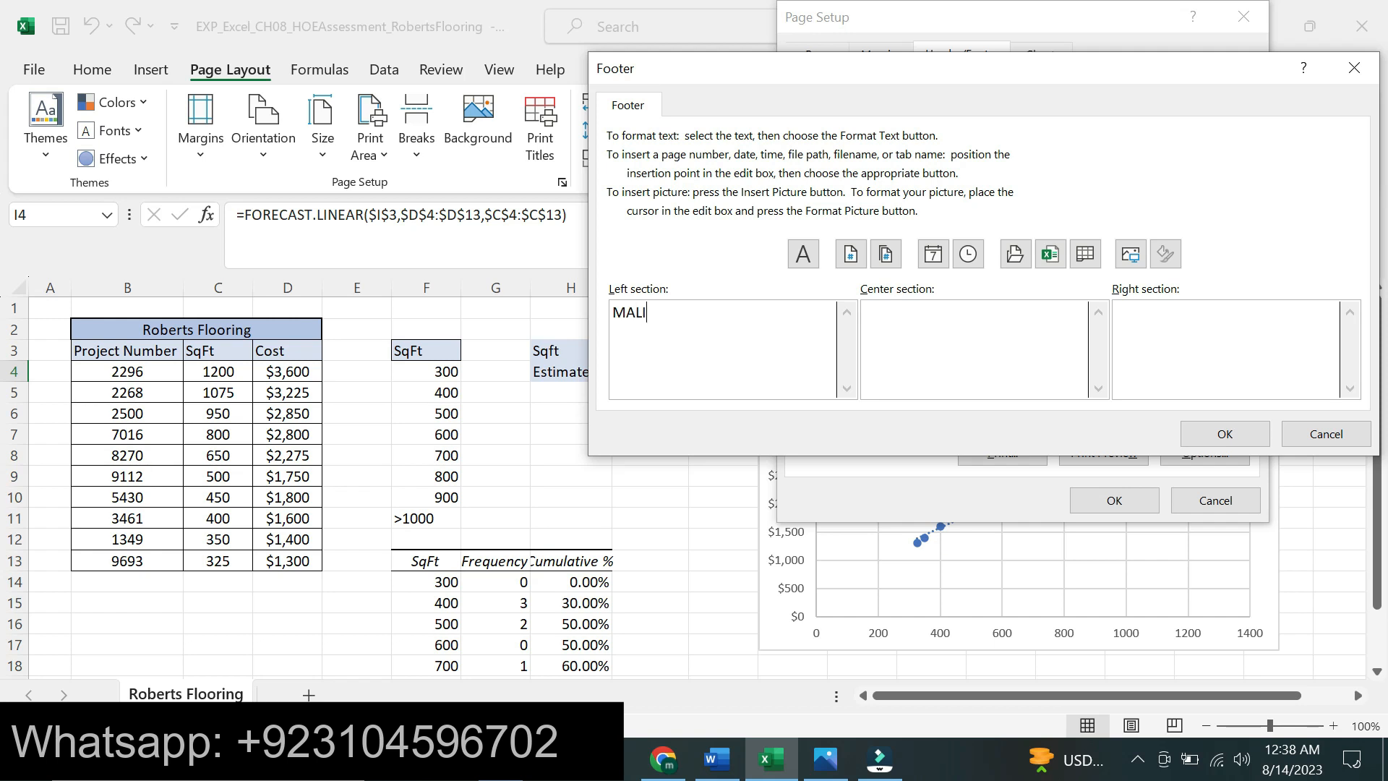
left_click(1085, 254)
left_click(1163, 329)
left_click(1051, 253)
left_click(1212, 434)
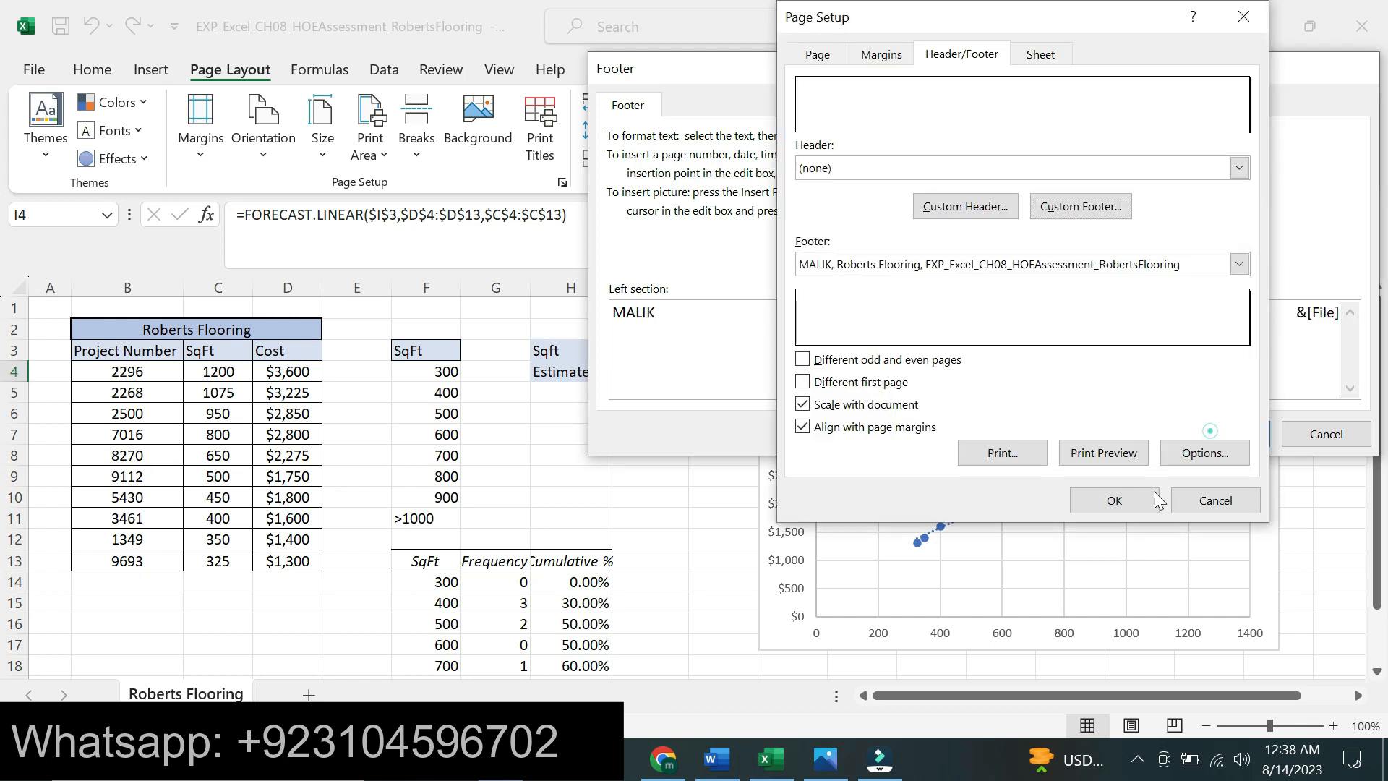
left_click(1114, 500)
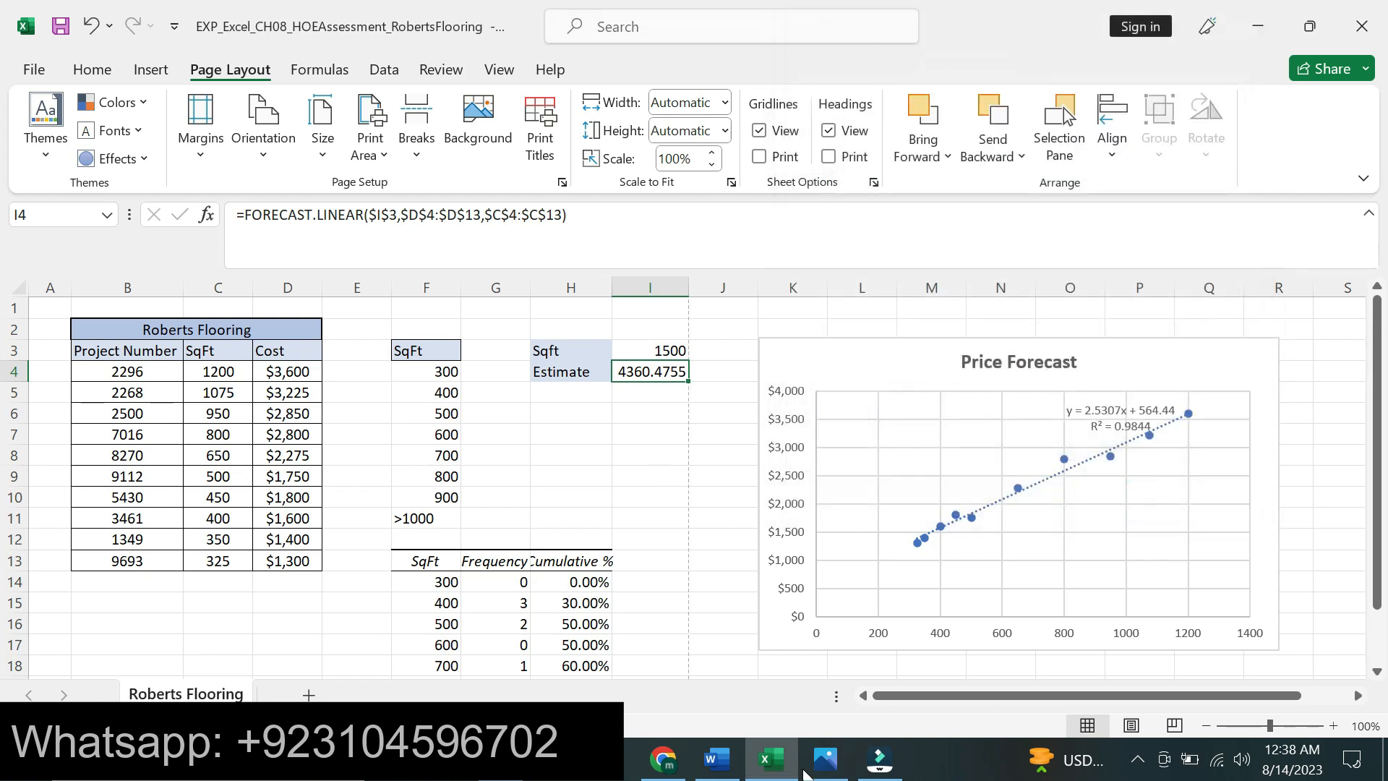
Switch to Word and undo the highlighting and font enlargement of the step 5 footer instruction
left_click(717, 759)
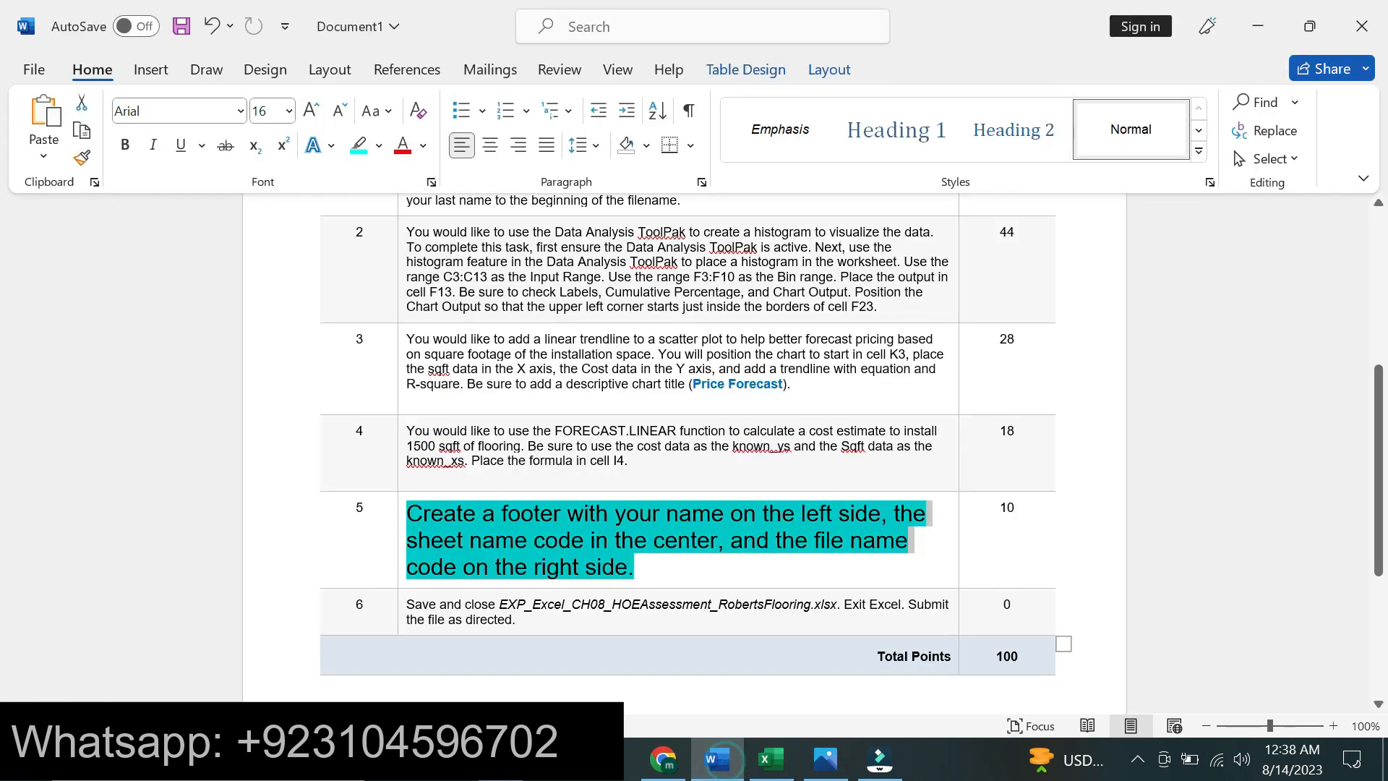
key("ctrl+z")
key("ctrl+z")
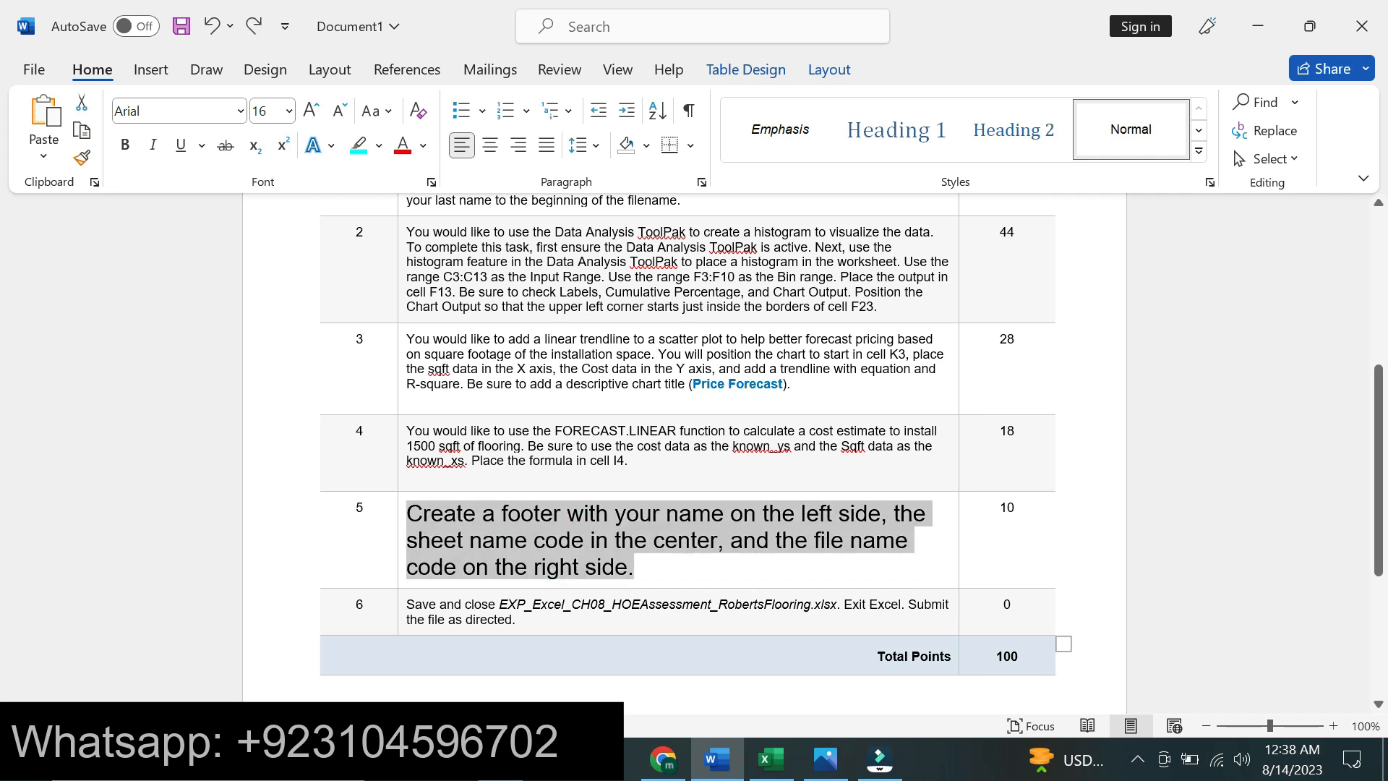
left_click(722, 564)
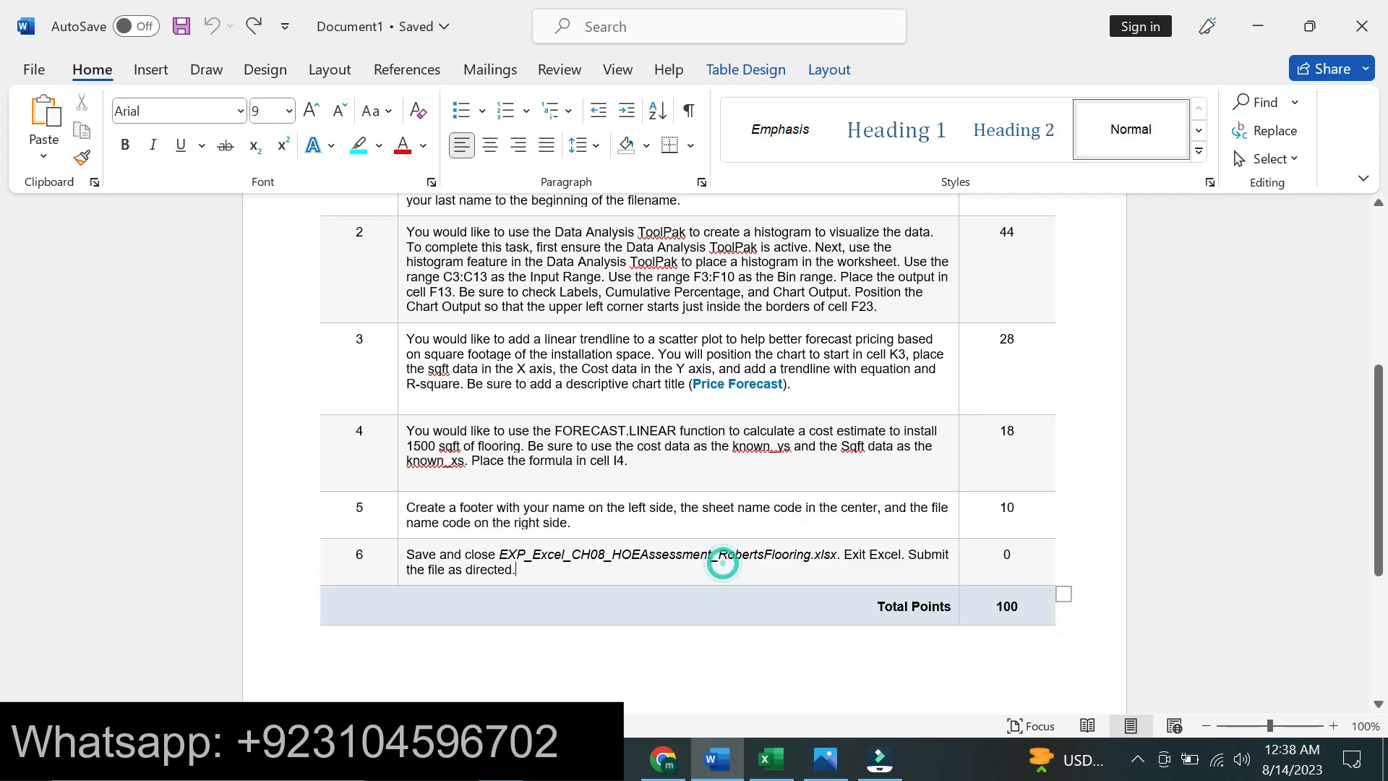
scroll(1381, 463, "up", 3)
scroll(4, 388, "up", 5)
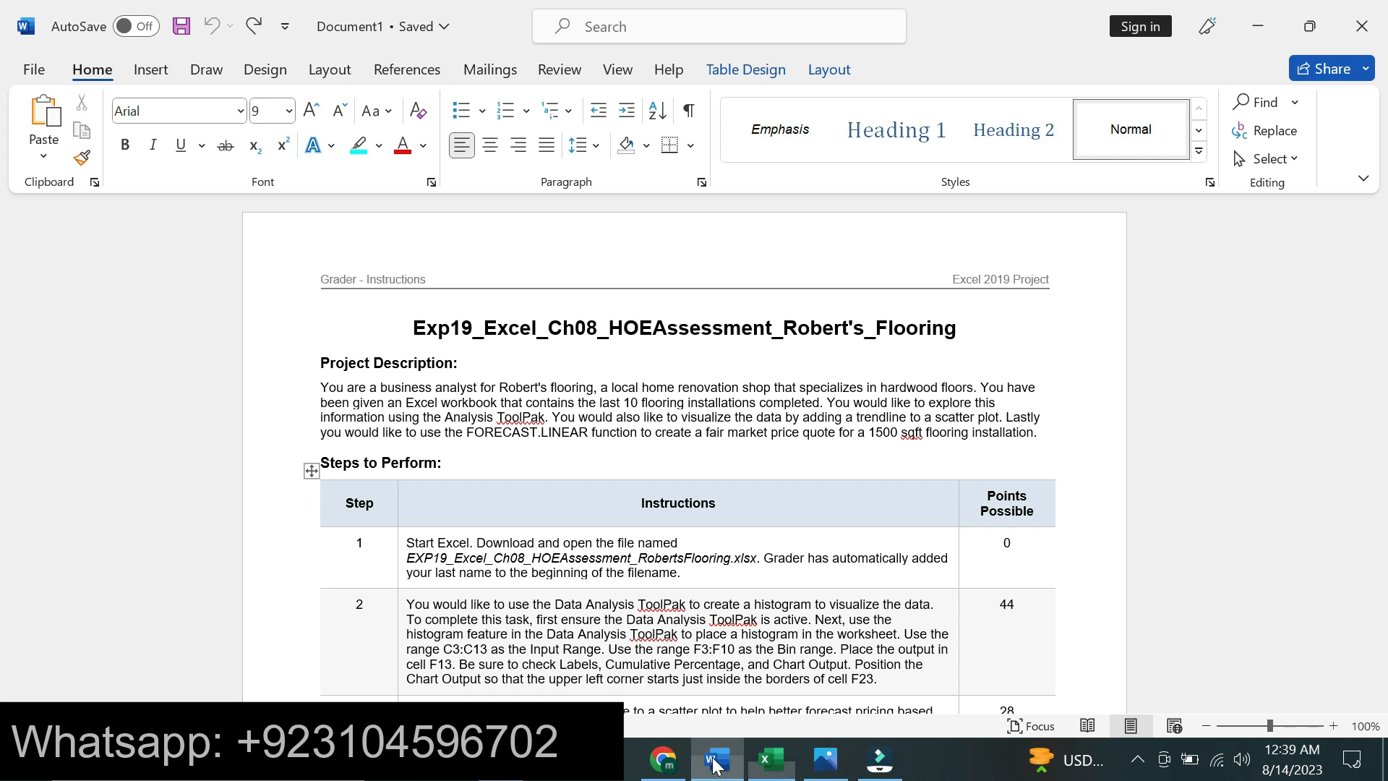
Switch to Excel and paste the copied contact message beginning "I HAVE DONE 95% THIS ASSIGNMENT IN MY VIDEO" into cell J21
left_click(770, 759)
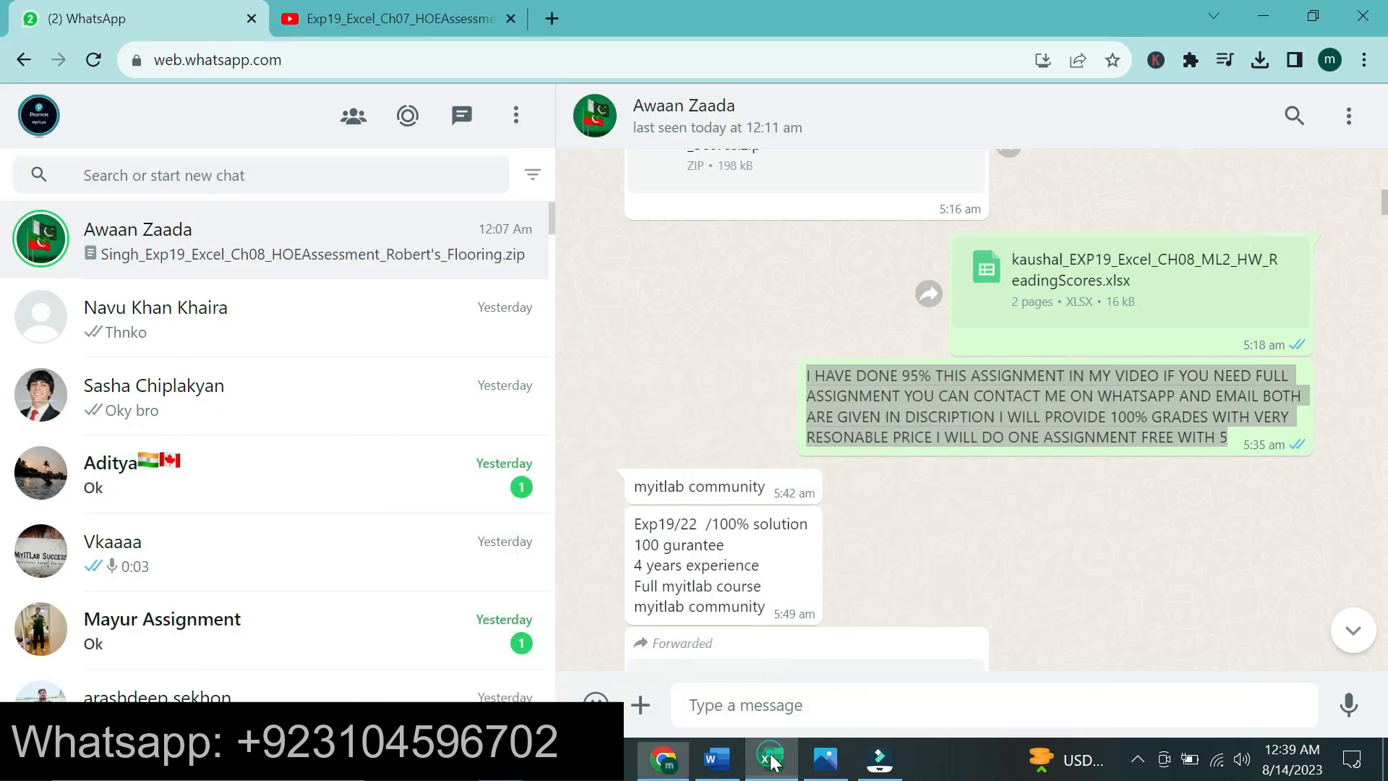
left_click(771, 759)
left_click_drag(1377, 445, 1377, 456)
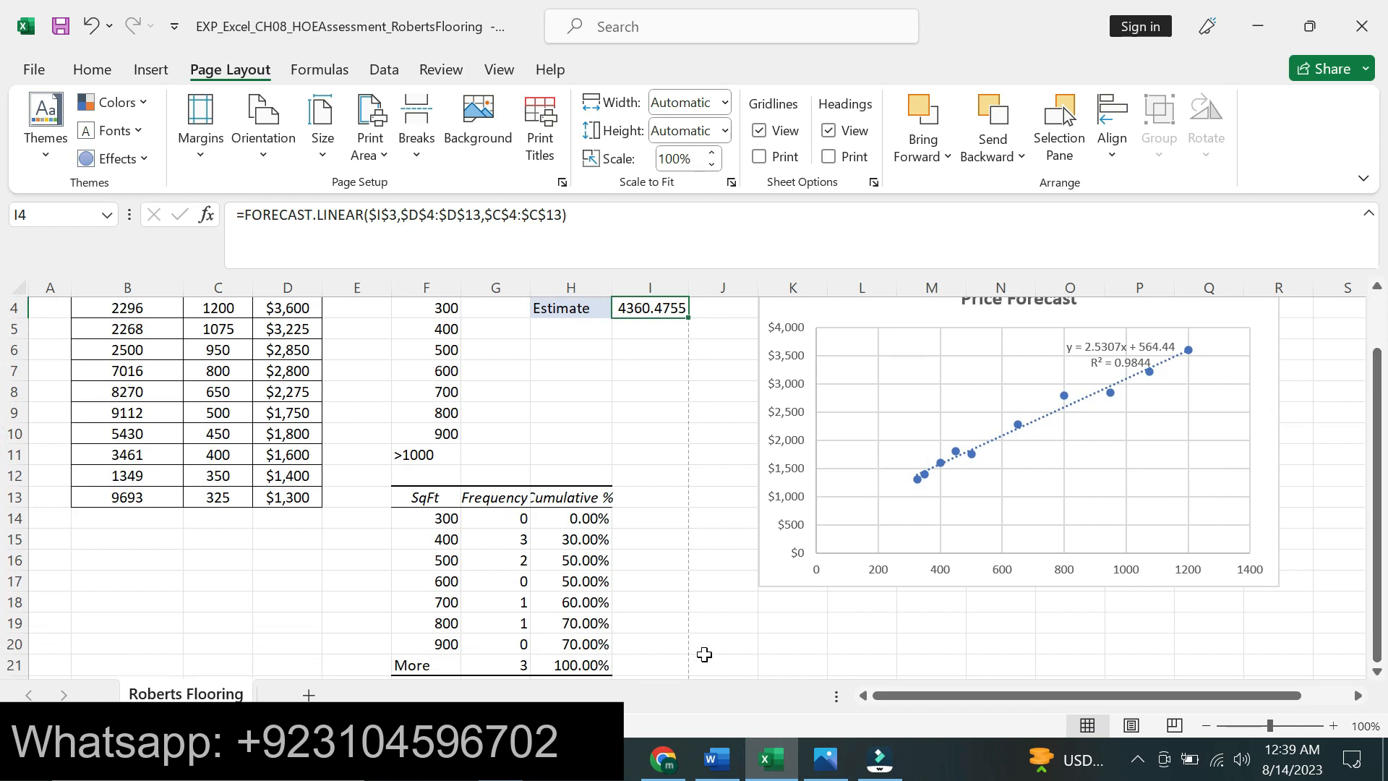
left_click(705, 655)
type("I HAVE DONE 95% THIS ASSIGNMENT IN MY VIDEO IF YOU NEED FULL ASSIGNMENT YOU CAN CONTACT ME ON WHATSAPP AND EMAIL BOTH ARE GIVEN IN DISCRIPTION I WILL PROVIDE 100% GRADES WITH VERY RESONABLE PRICE I WILL DO ONE ASSIGNMENT FREE WITH 5")
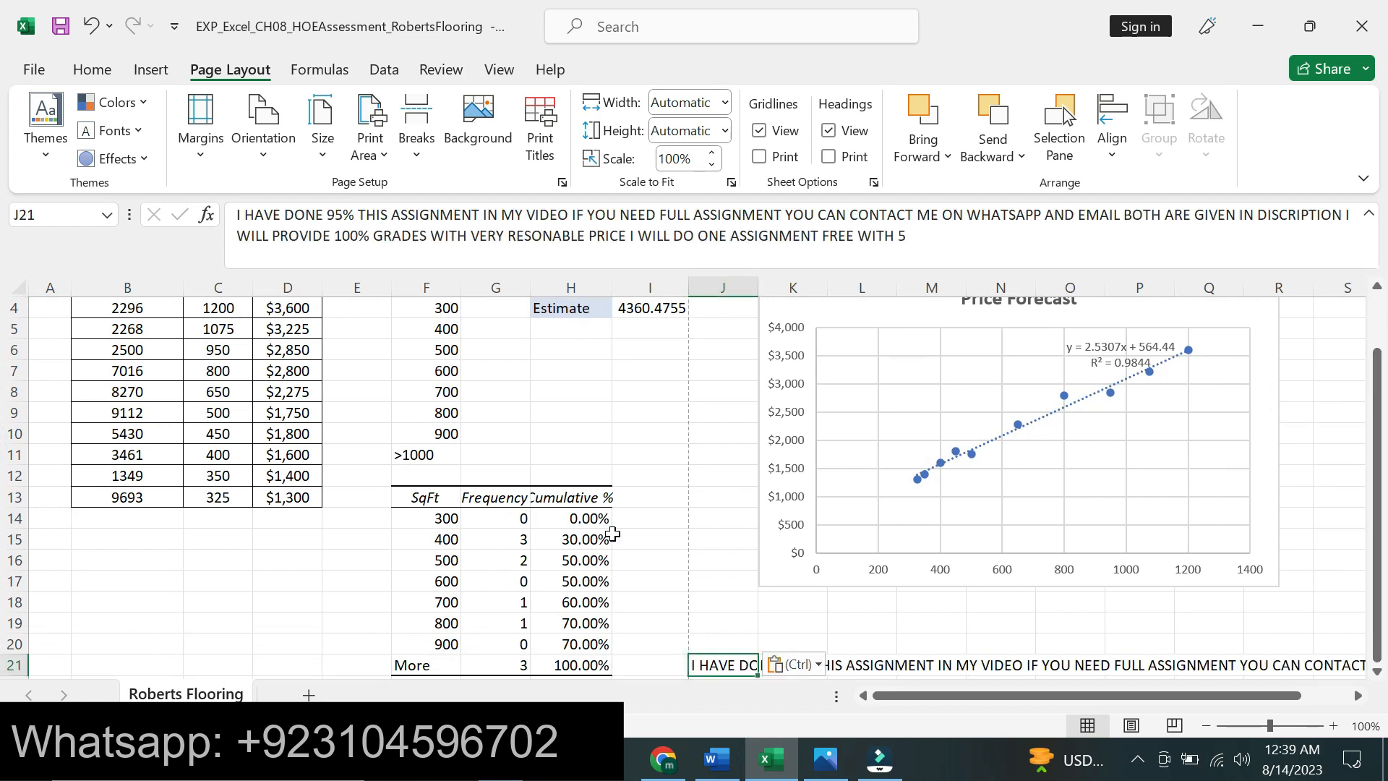